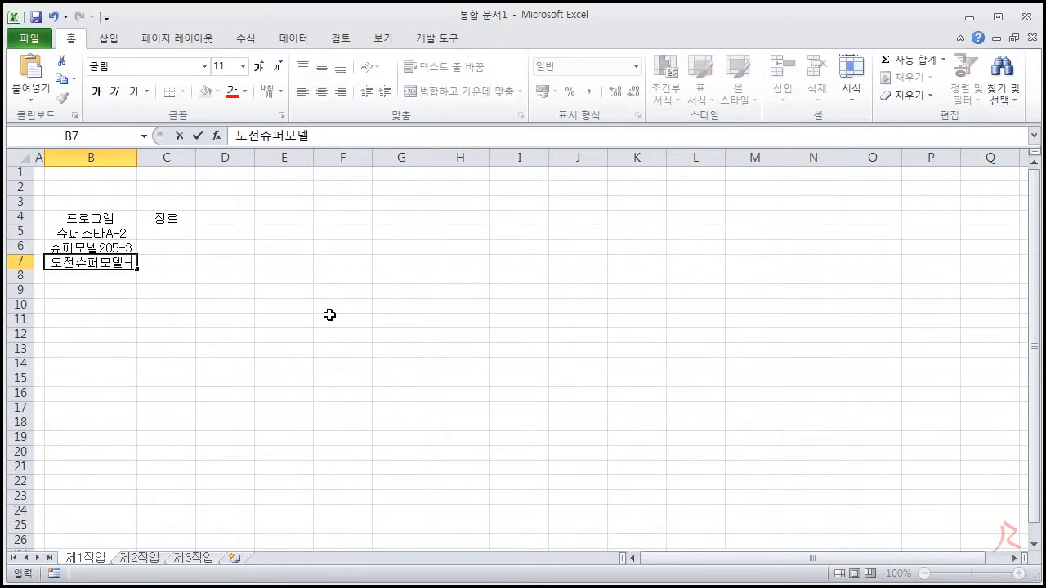
Fill cells B7:B12 with 도전슈퍼모델-1, 기적의 오디션-1, 프로듀스58-1, 보이스코리아-2, 댄스댄스-2 and 댄싱왕-1
text(프로듀스58-1 보이스코리아-2 댄스댄스-2 댄싱왕-1)
click(257, 322)
drag(89, 232, 90, 335)
Fill the 장르 column in C5:C12 with 음악, 모델, 모델, 댄싱, 음악, 음악, 댄싱, 댄싱
click(163, 232)
text(음악)
key(Return)
text(모델)
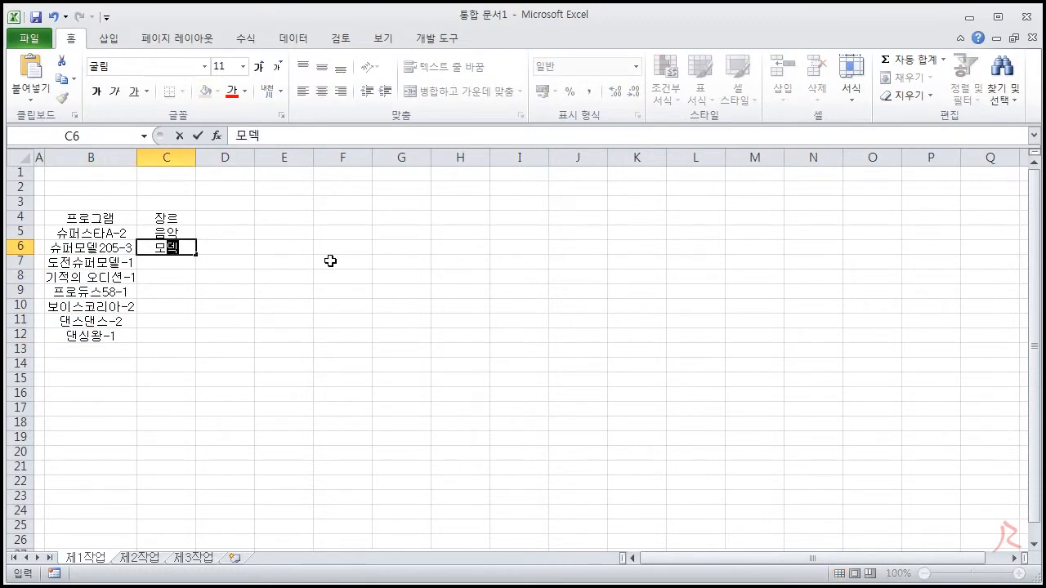
key(Return)
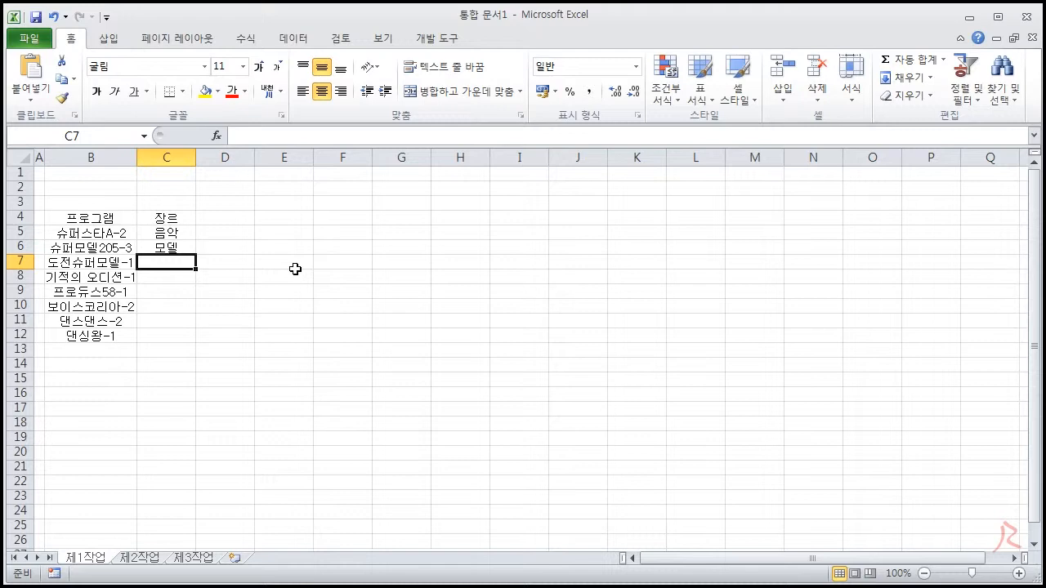
text(모델)
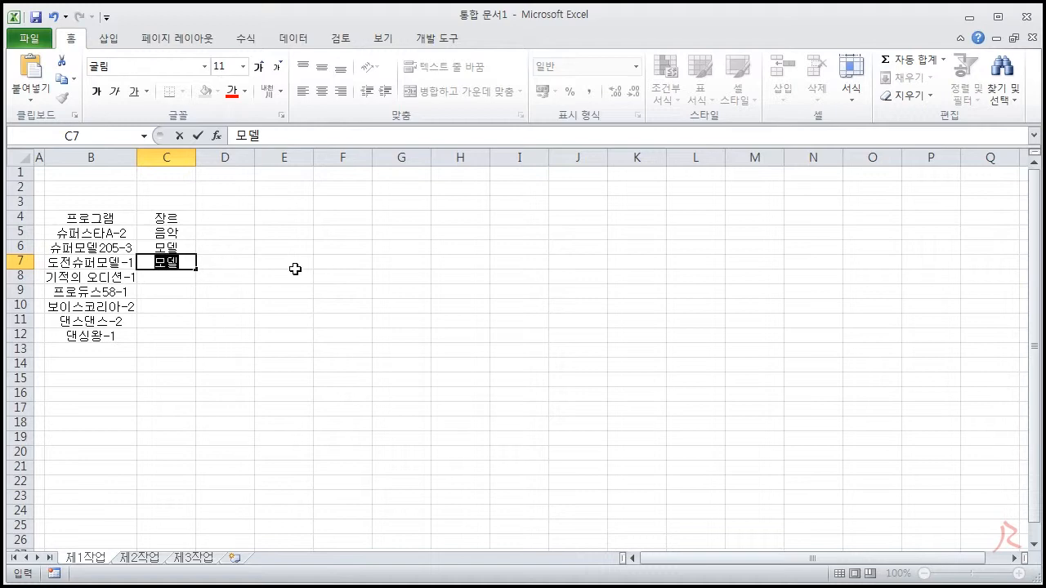
key(Return)
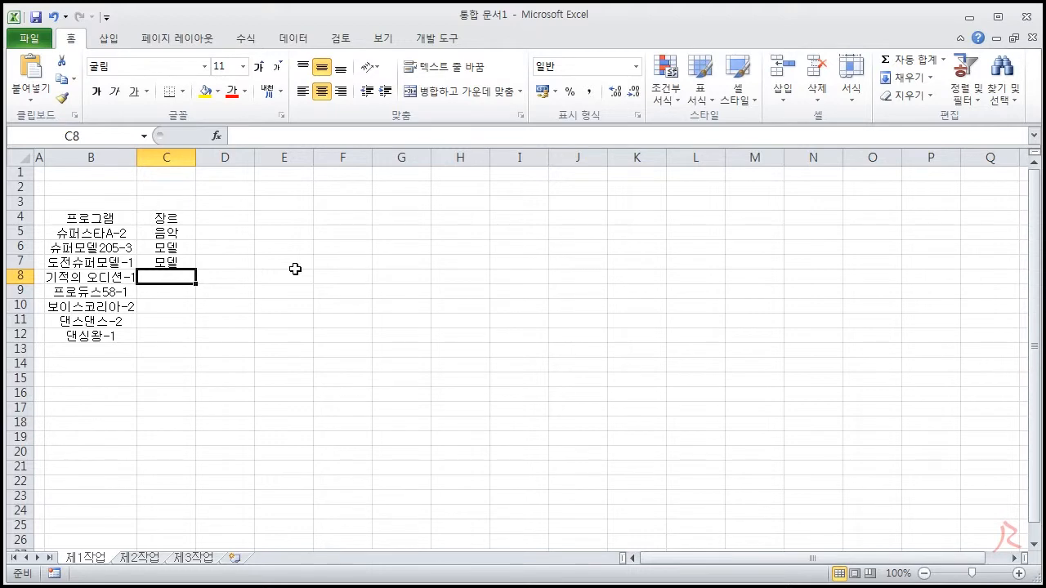
text(댄싱 음악 음악 댄싱 댄싱)
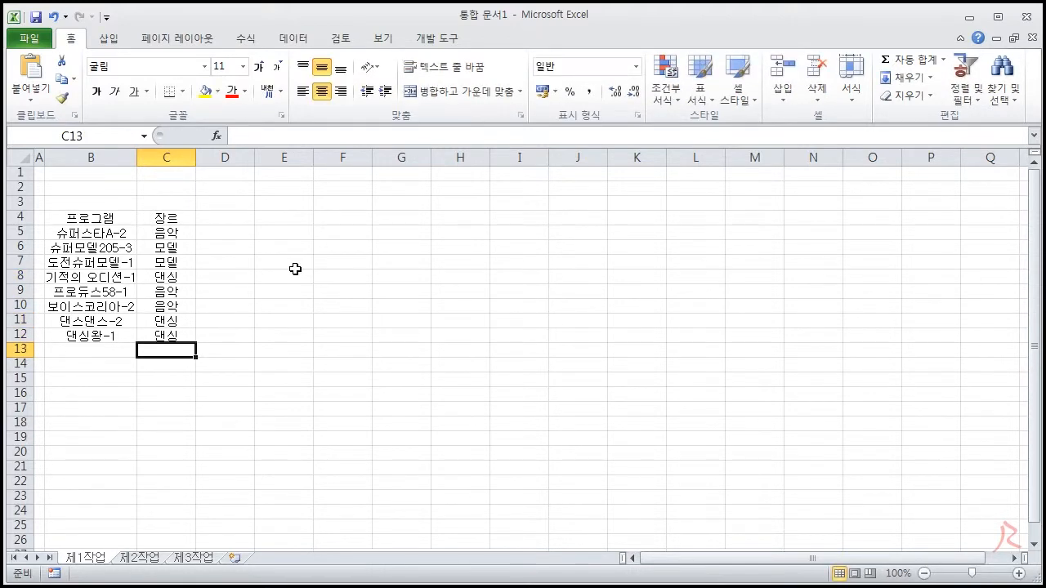
Add the header 방송시작 in D4 and enter 2013-07-01, 2014-09-01 and 2015-05-01 in D5:D7
click(225, 218)
text(방송시작)
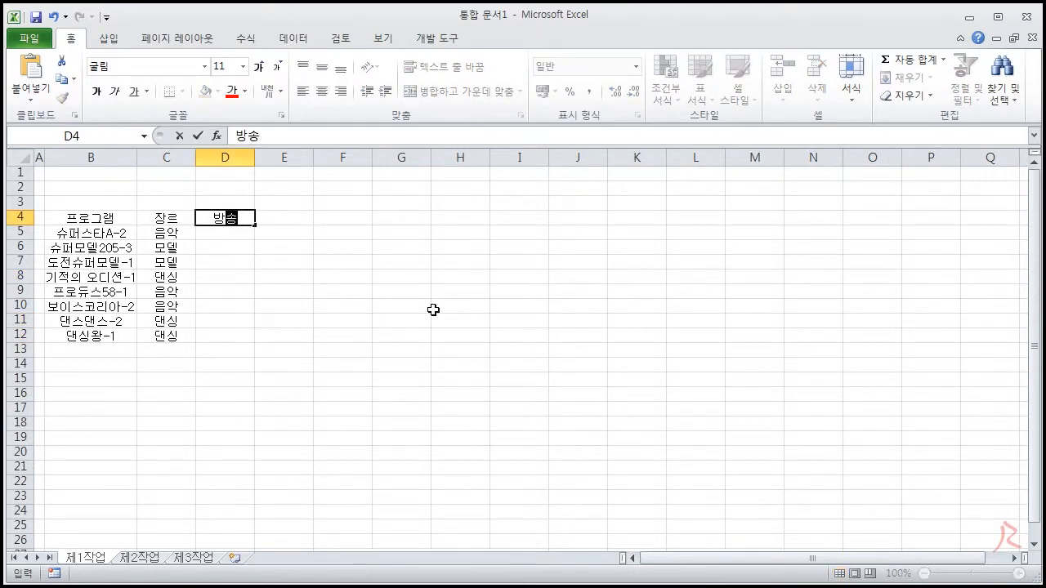
key(Return)
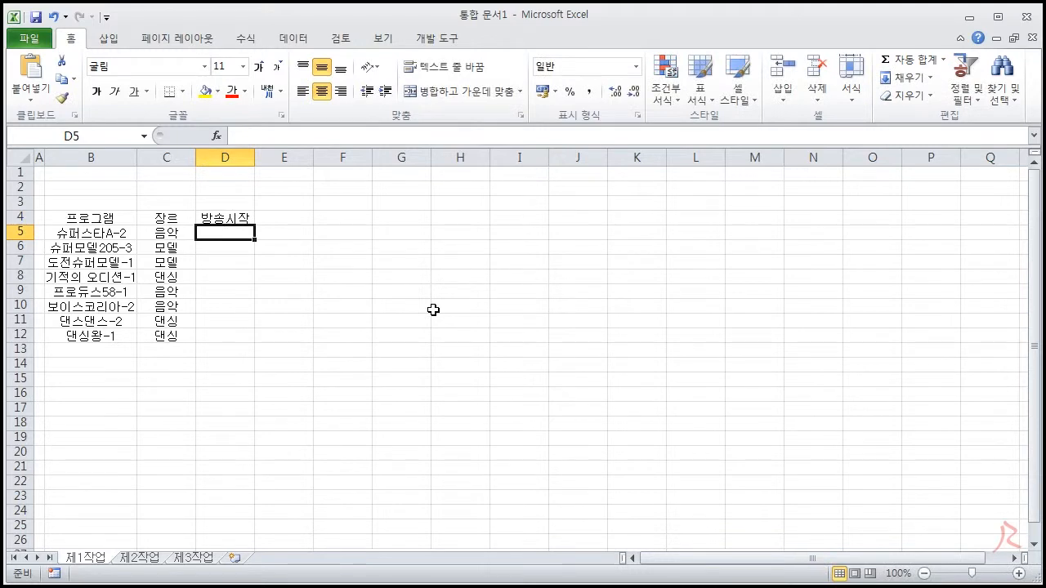
text(2013-7-1)
key(Return)
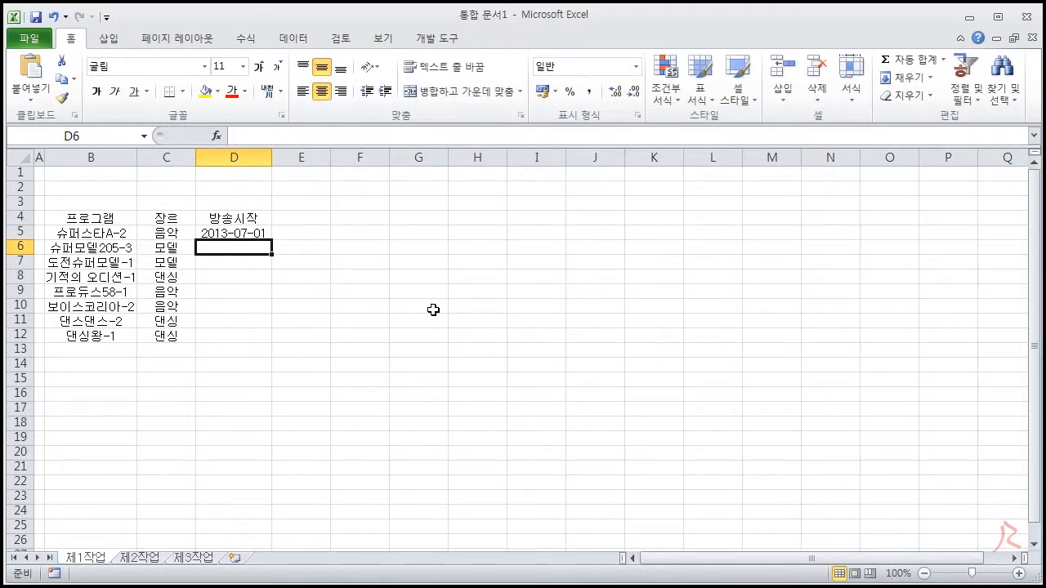
text(2014-)
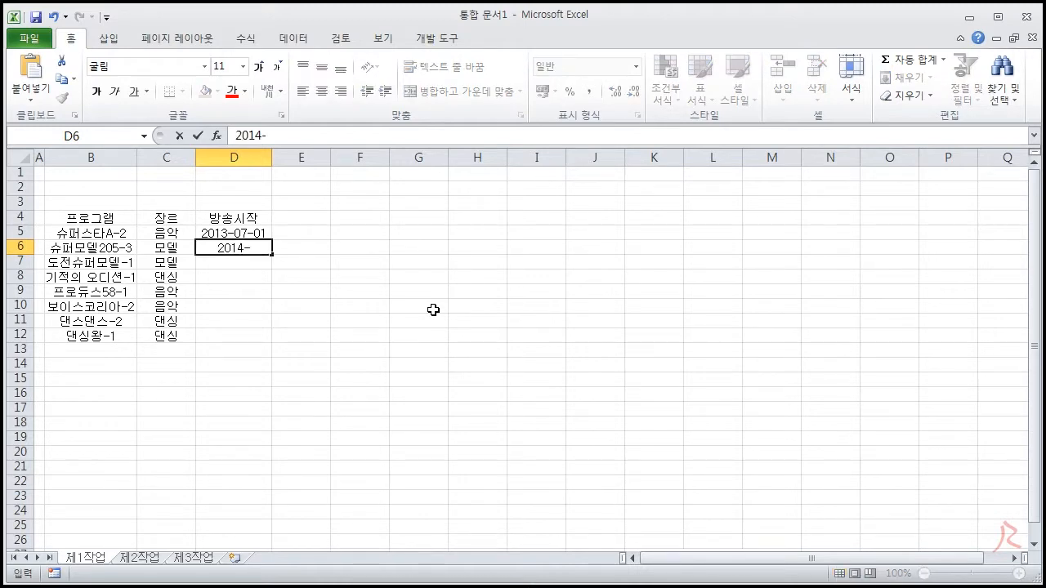
text(09-01)
key(Return)
text(2015-05-01)
key(Return)
Enter the remaining start dates in D8:D12: 2015-06-01, 2015-12-01, 2016-02-01, 2017-07-01 and 2017-11-01
text(2015-06-)
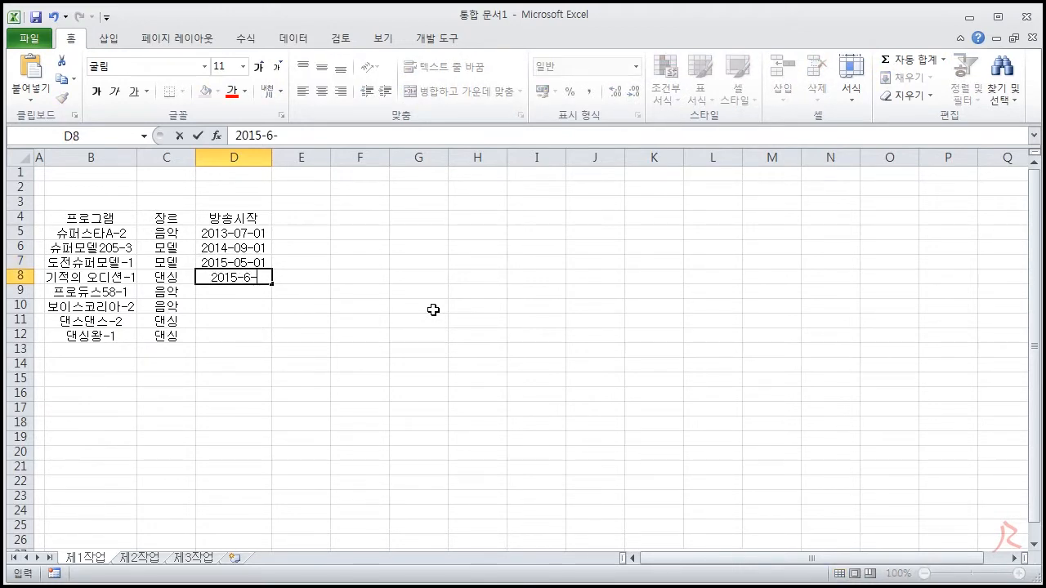
text(01)
key(Return)
text(2015-12-1)
key(Return)
text(2016-2-1)
key(Return)
text(2017-7-1 2017-11-1)
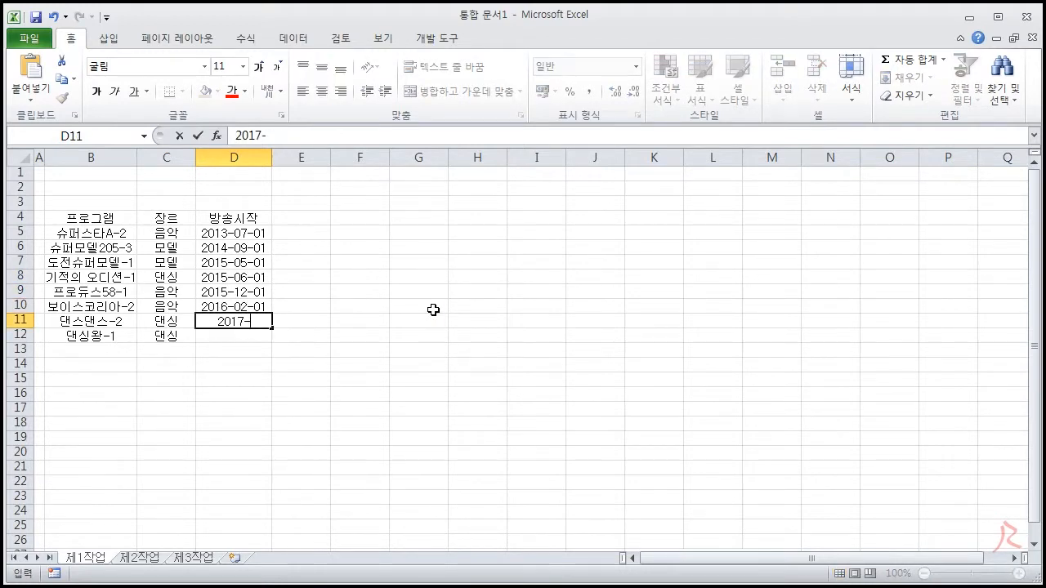
Add the header 방송종료 in E4 and enter the end date 2019-08-01 in E5
key(Return)
click(289, 220)
text(방송종료)
key(Return)
text(2019-8-1)
key(Return)
text(2019-)
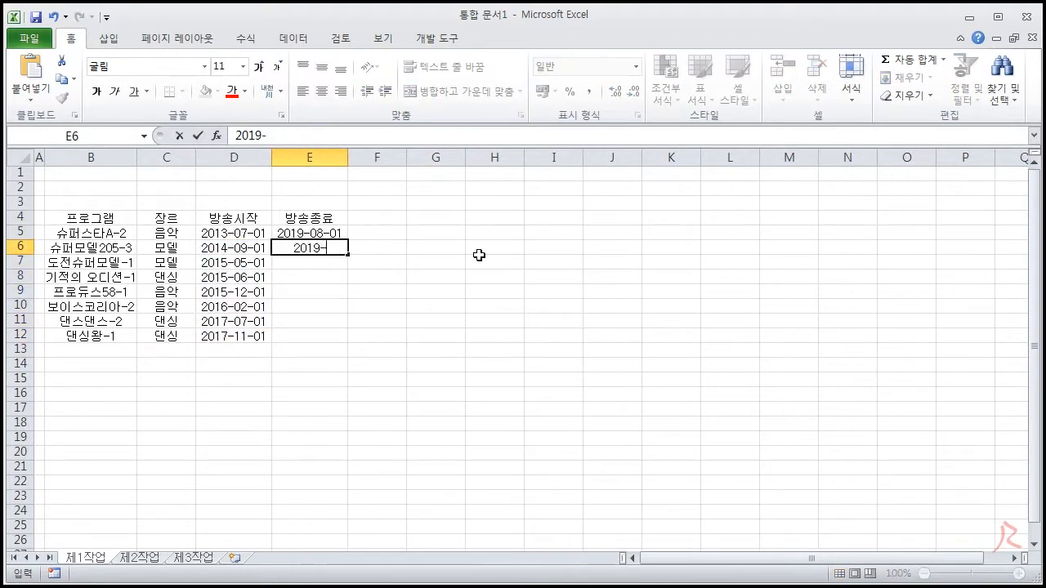
text(08)
text(-01)
key(Return)
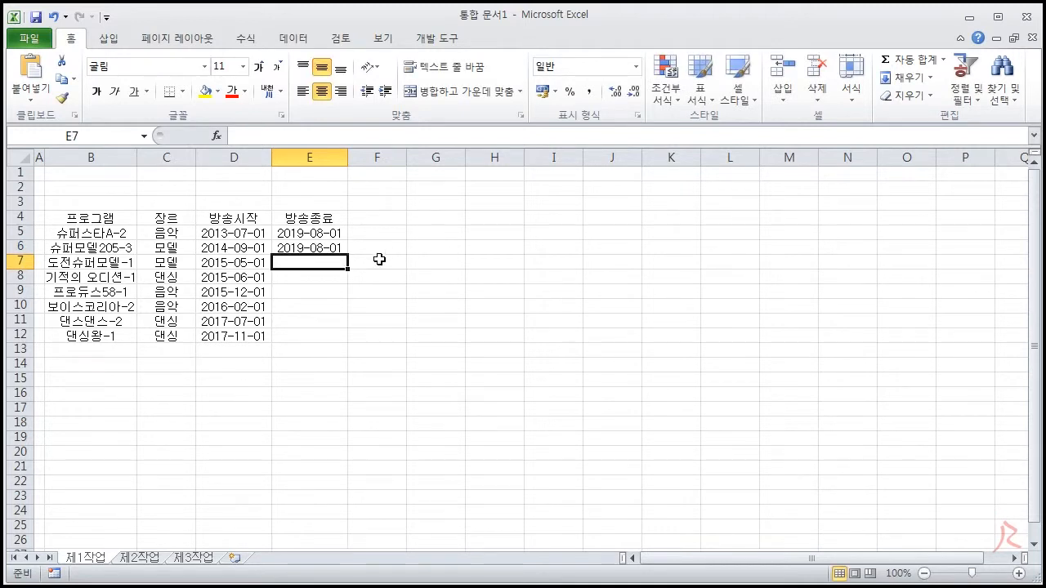
mouse_move(331, 235)
mouse_down()
mouse_move(327, 263)
mouse_move(331, 246)
mouse_up()
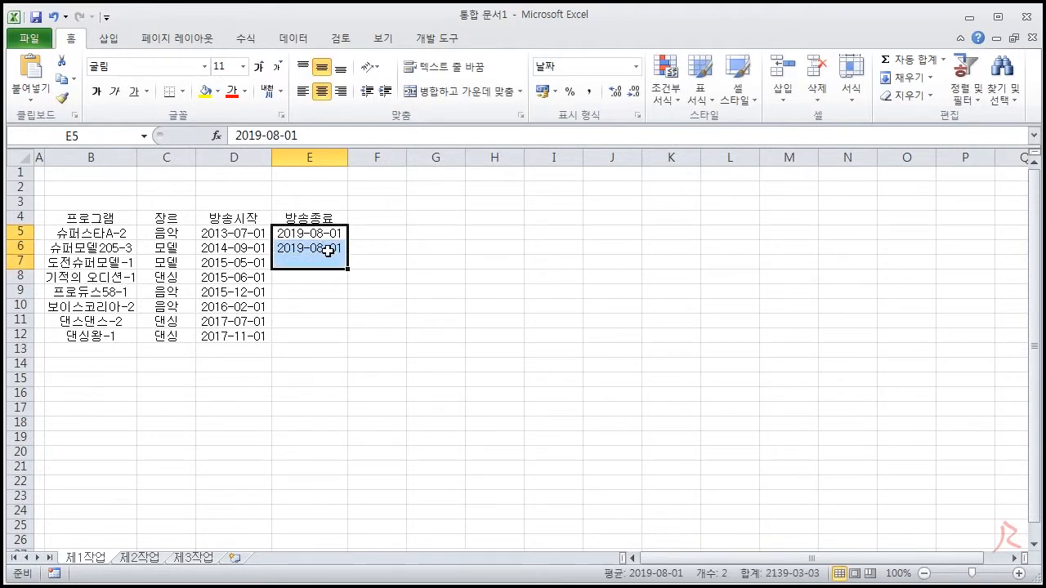
click(331, 247)
key(Delete)
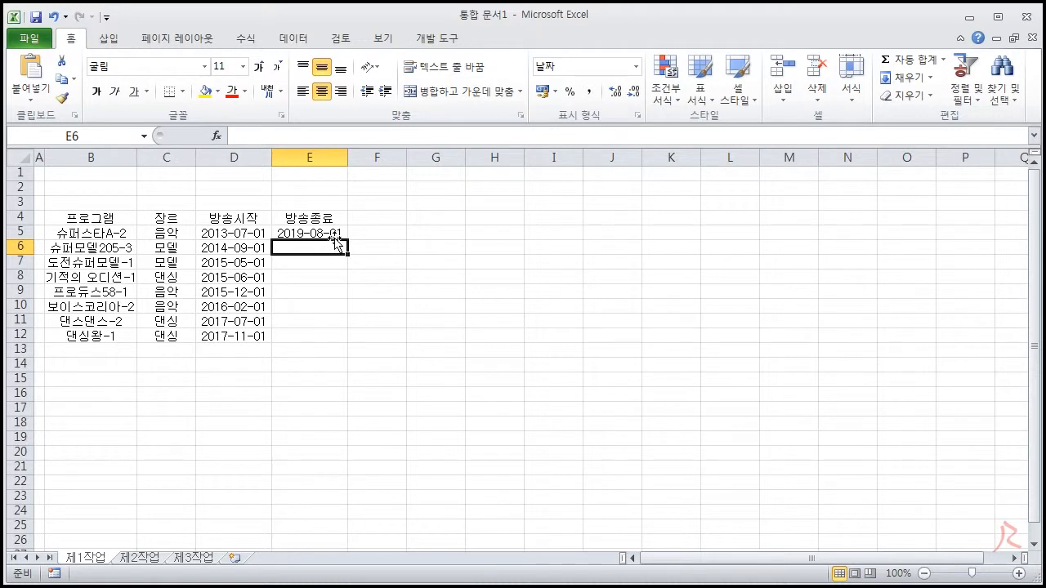
Copy the end date in E5 down through E12, repeating the same date instead of a series
click(335, 237)
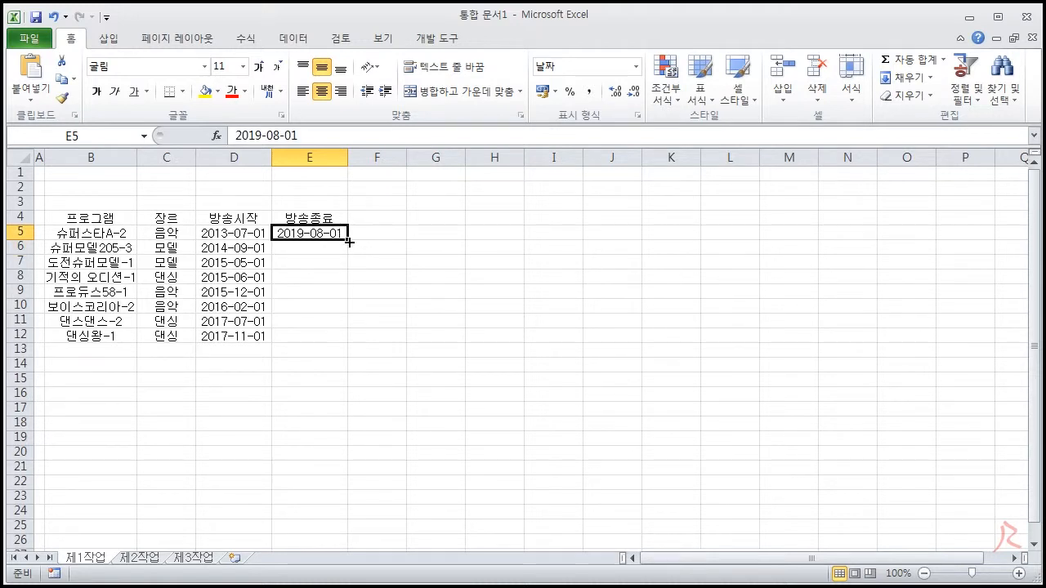
drag(349, 242, 350, 343)
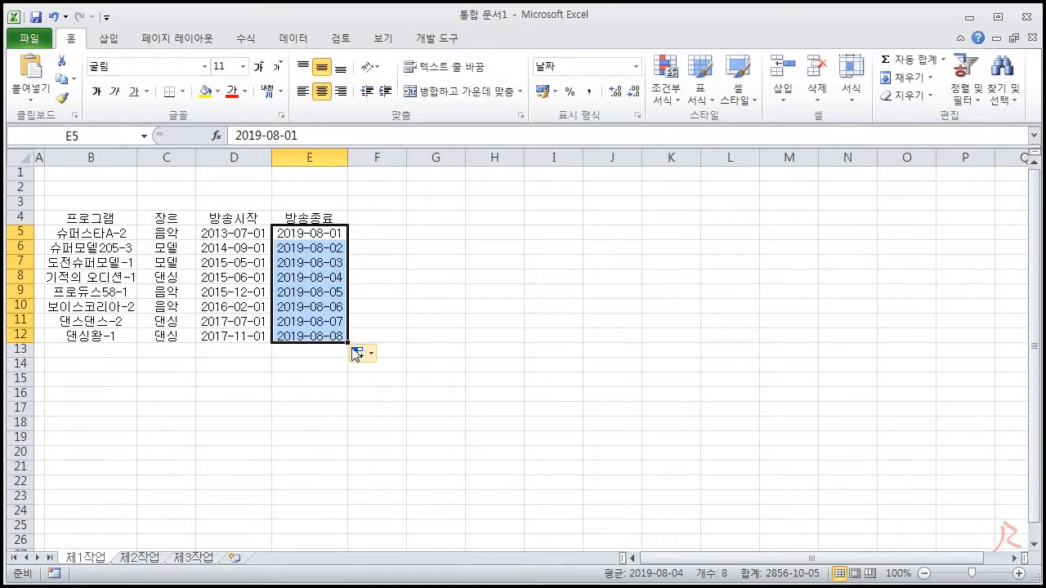
click(357, 352)
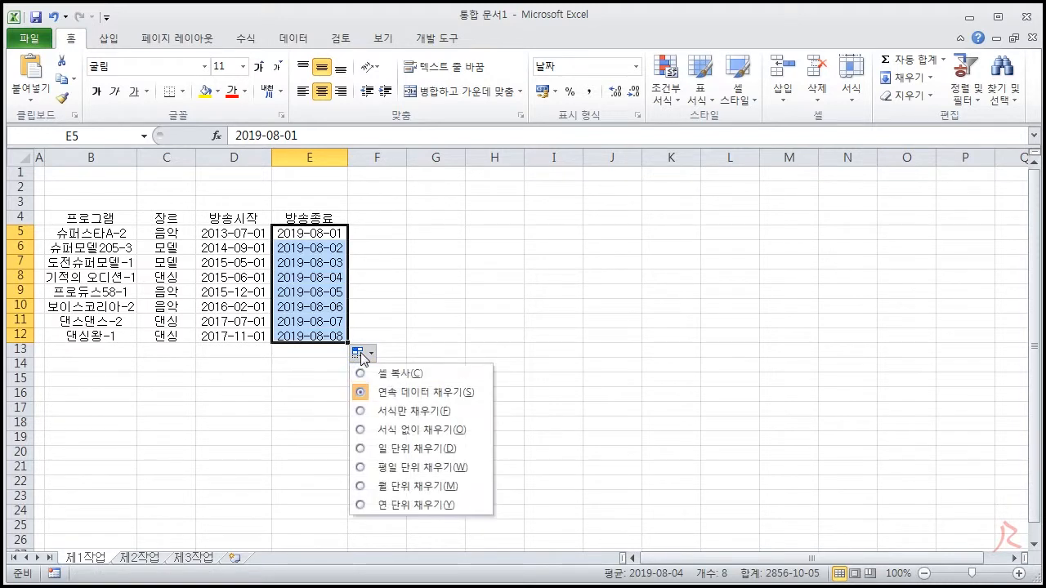
click(380, 372)
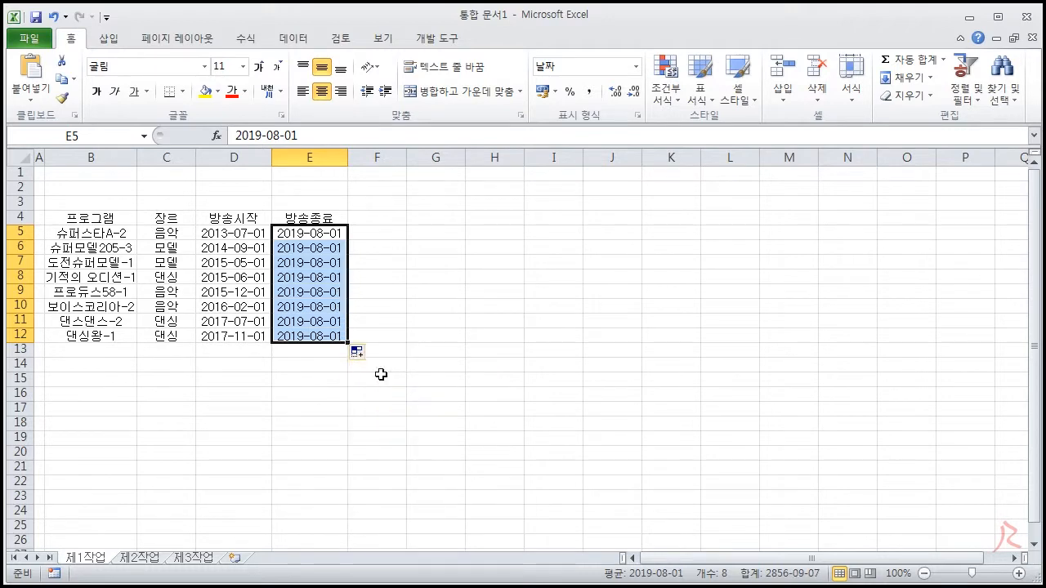
Set the end date of 기적의 오디션-1 in E8 to 2016-10-01 and of 도전슈퍼모델-1 in E7 to 2016-08-01
click(331, 267)
click(332, 277)
text(2019)
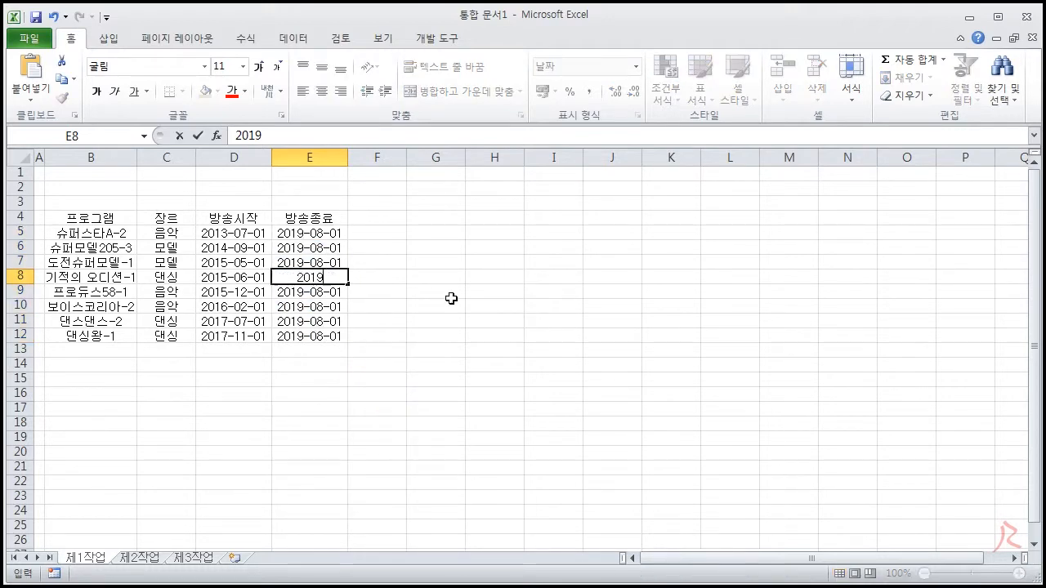
text(-10)
key(BackSpace)
key(BackSpace)
key(BackSpace)
key(BackSpace)
text(6-10-01)
key(Up)
text(2016-08-01)
Set the end date of 댄싱왕-1 in E12 to 2018-02-01
key(Down)
key(Down)
key(Down)
key(Down)
key(Down)
text(2018-02-01)
click(434, 346)
Enter a two-line header in F4 with 우승상금 on the first line and (백만원) on the second
click(382, 219)
text(우승상금)
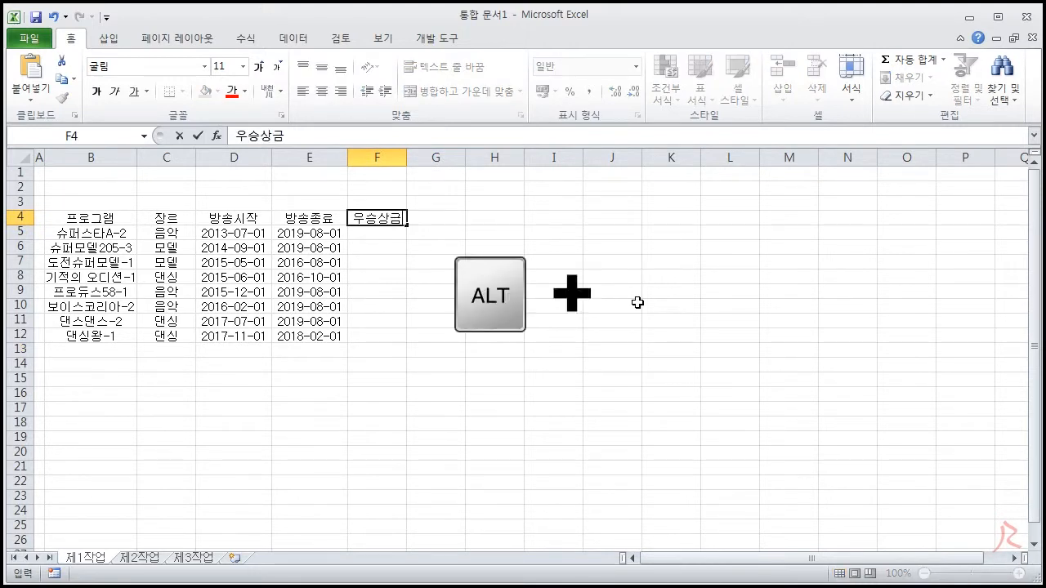
key(alt+Return)
text((백만원))
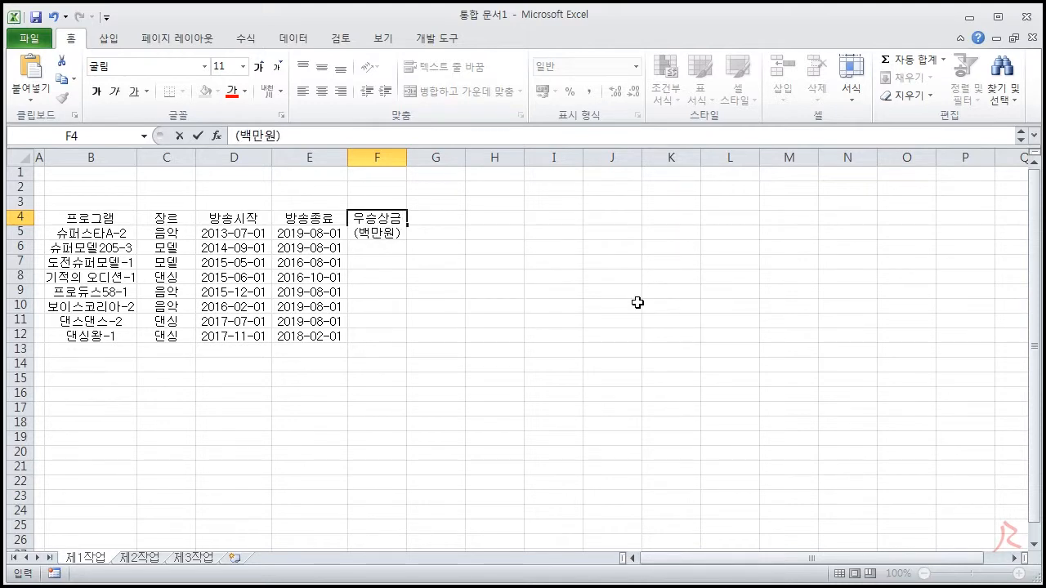
key(Return)
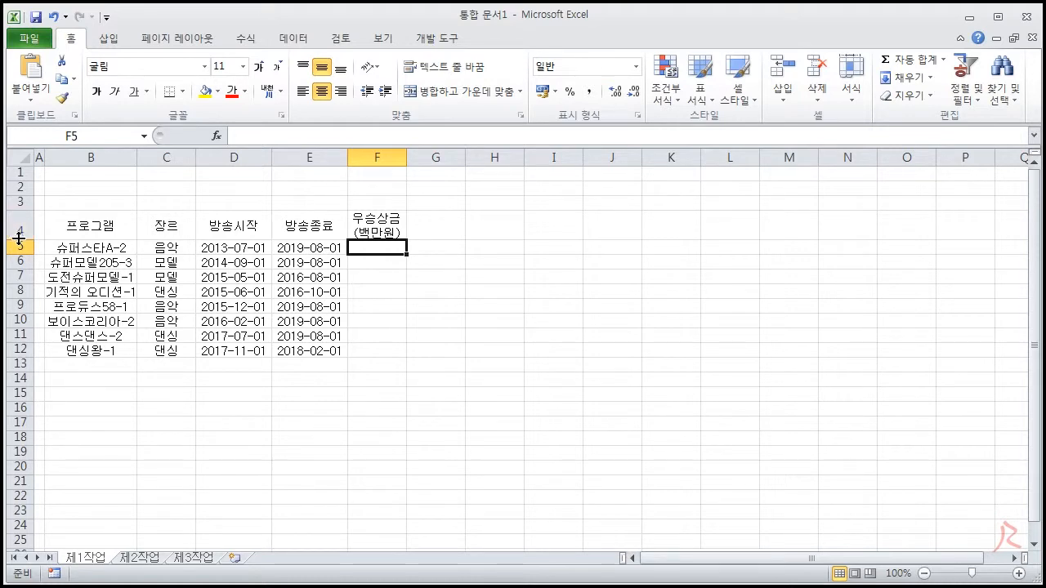
Enter the prize amounts in F5:F12: 500, 100, 100, 200, 300, 300, 500 and 400
text(500)
key(Return)
text(100)
key(Return)
text(100)
key(Return)
text(200)
key(Return)
text(300)
key(Return)
text(300)
key(Return)
text(500)
key(Return)
text(400)
key(Return)
Add the header 시청률 in G4, beside the prize column header
key(ctrl+Up)
key(ctrl+Up)
key(Right)
text(실청률)
key(Return)
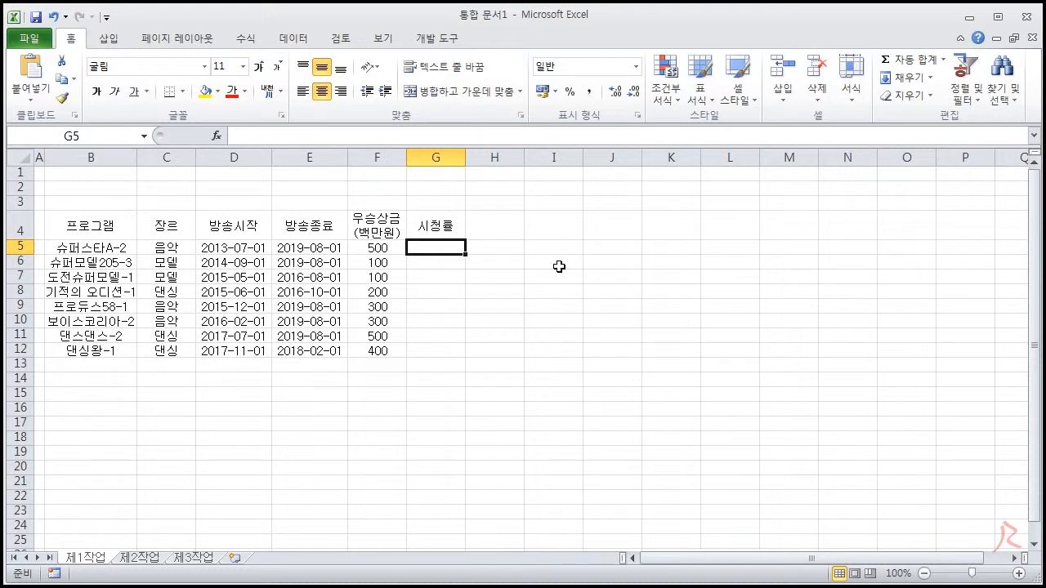
Enter the ratings 14.3%, 1.7%, 0.8% and 3.7% in G5:G8
text(14.3%)
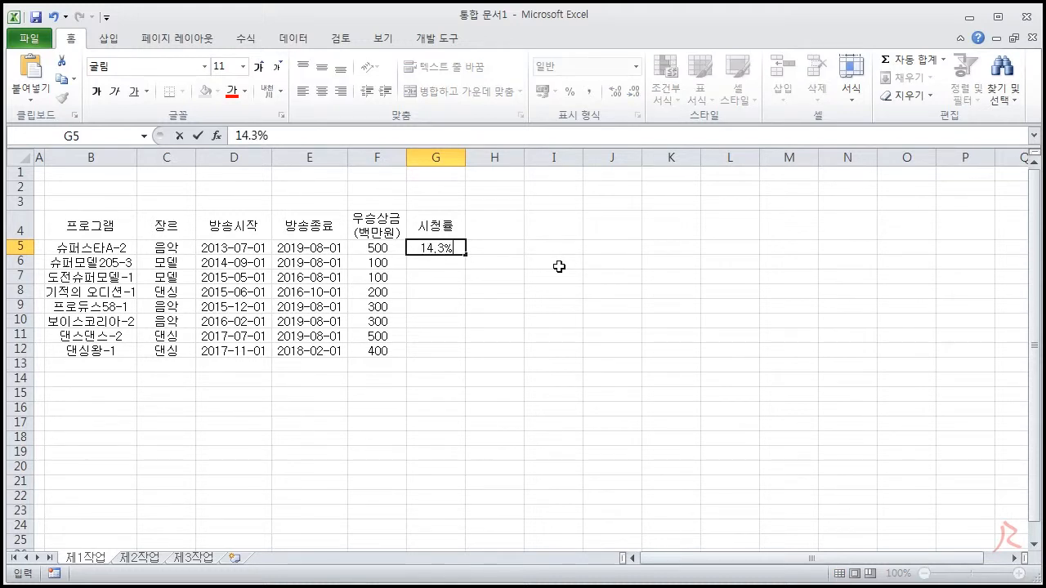
key(Return)
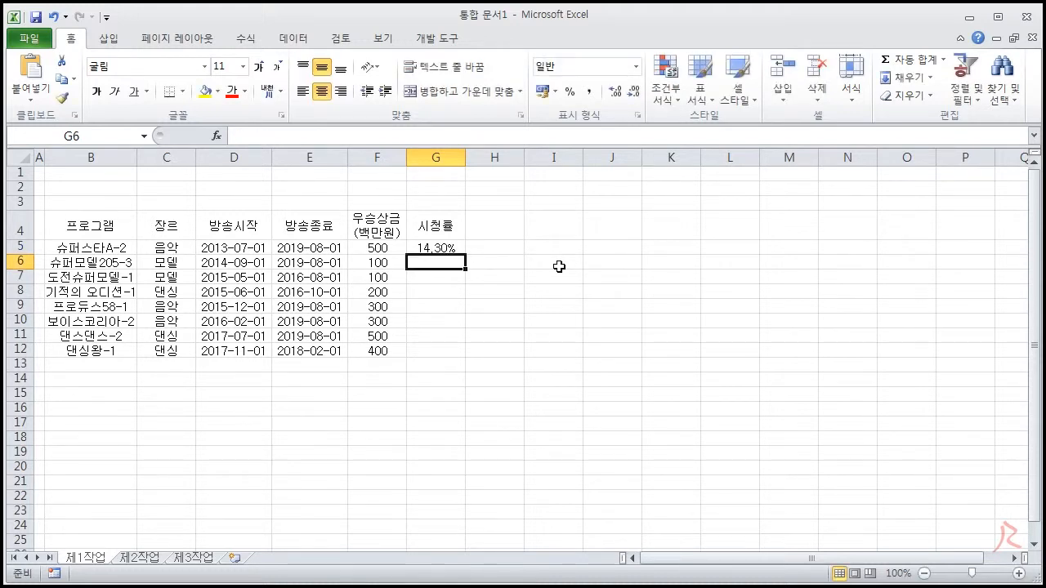
text(1.7%)
key(Return)
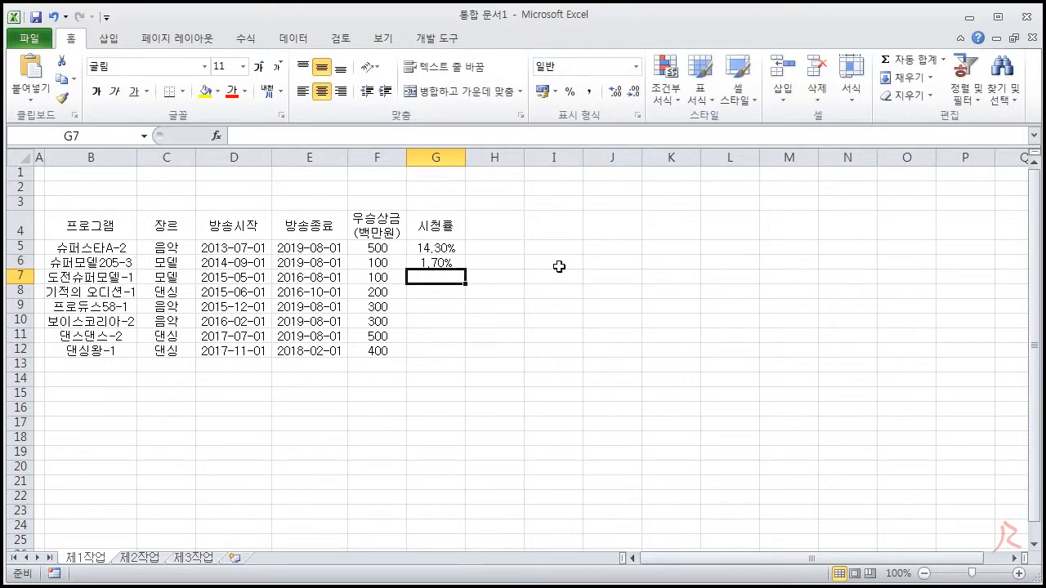
text(0.8)
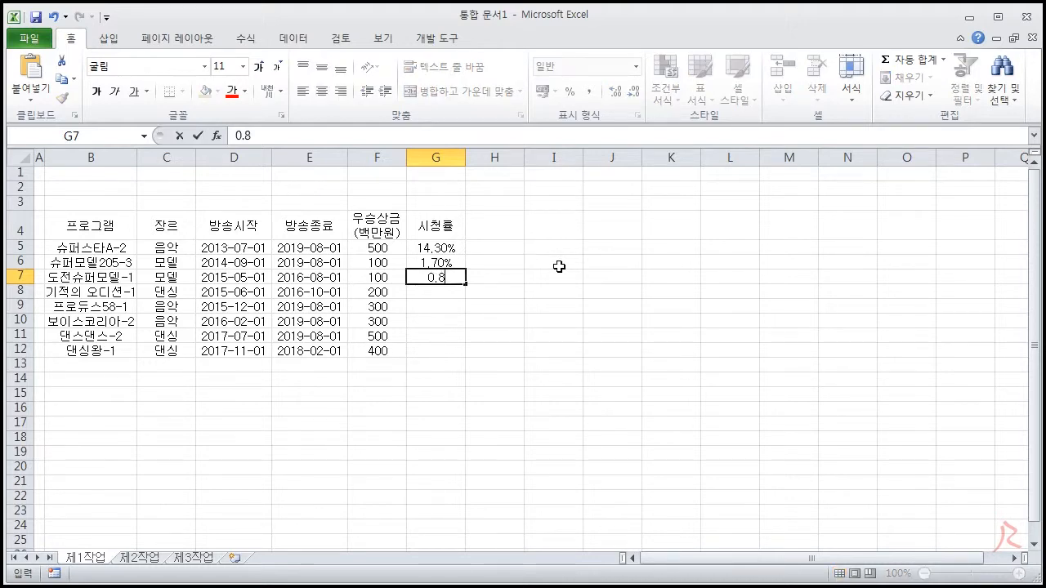
key(Return)
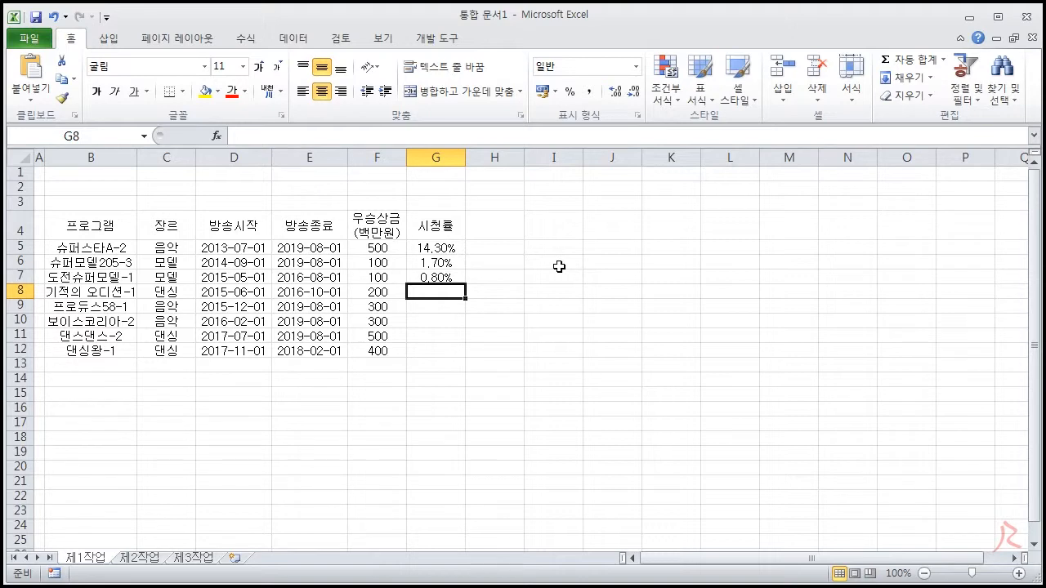
text(3.7%)
key(Return)
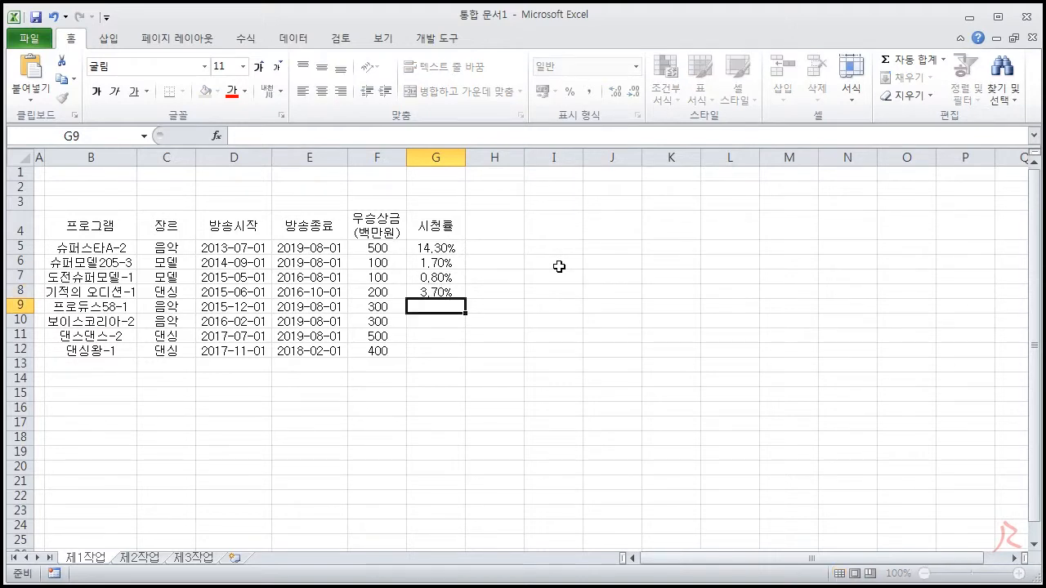
Enter the ratings 12.7%, 4.9%, 5.7% and 1.2% in G9:G12
text(12.7%)
key(Return)
text(4.9%)
key(Return)
text(5.7%)
key(Return)
text(1.2)
key(Return)
double_click(457, 350)
text(%)
key(Return)
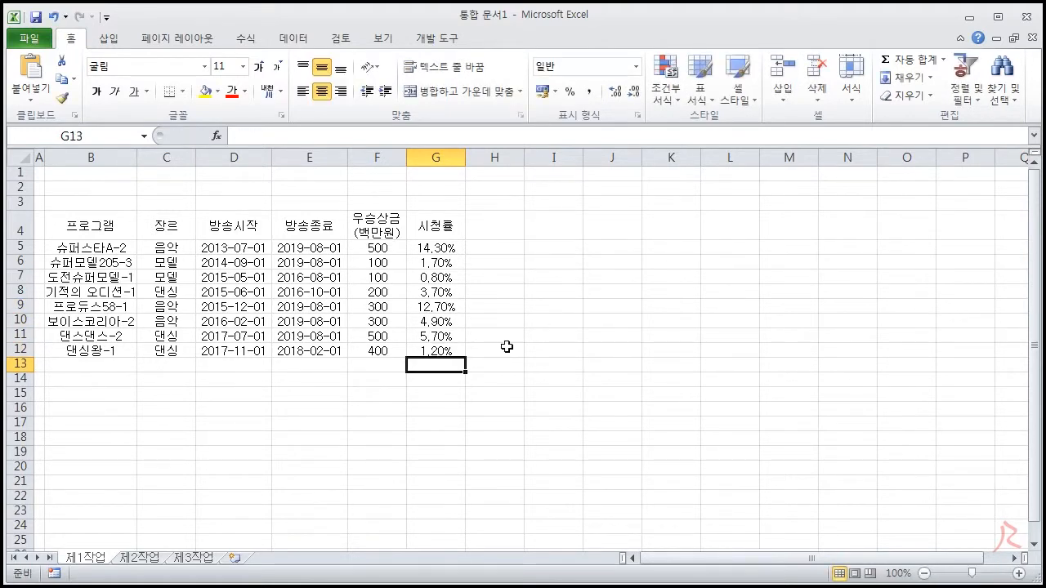
Enter 0.143 in N5 and format N5:N13 as percentages with one decimal place
click(829, 245)
text(0.143)
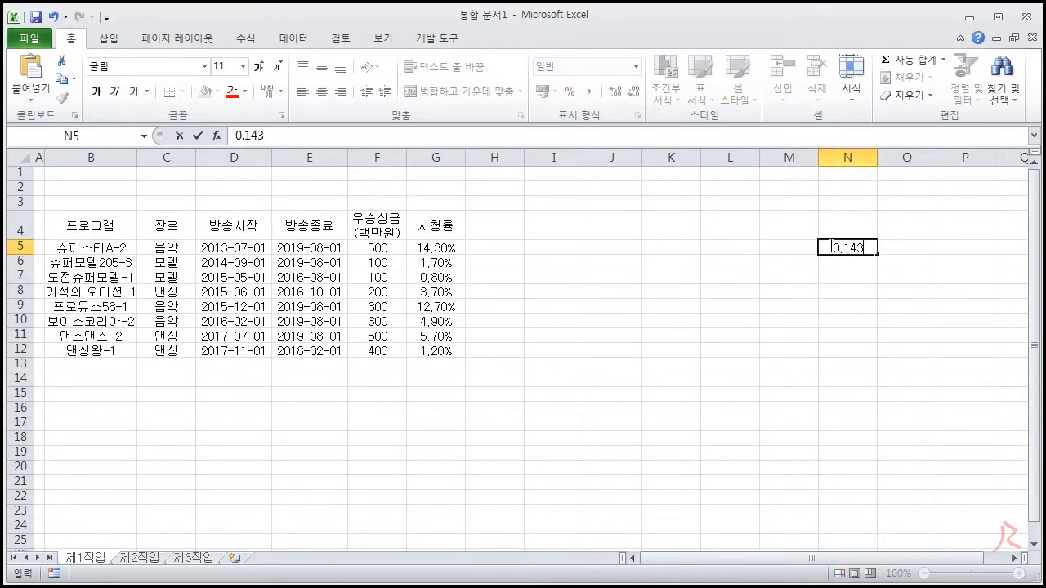
key(Return)
click(847, 248)
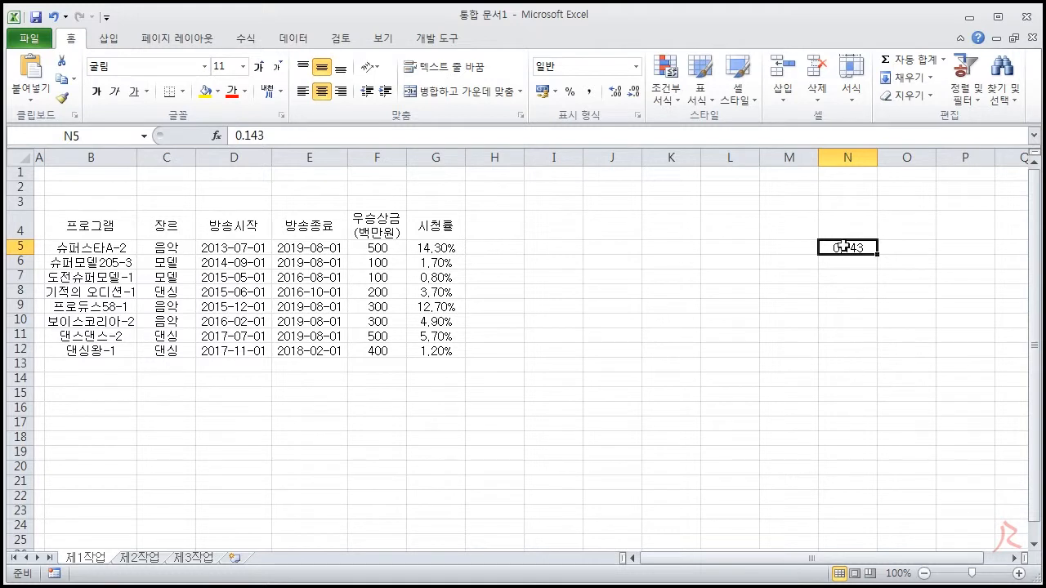
drag(841, 247, 843, 366)
click(571, 90)
click(615, 94)
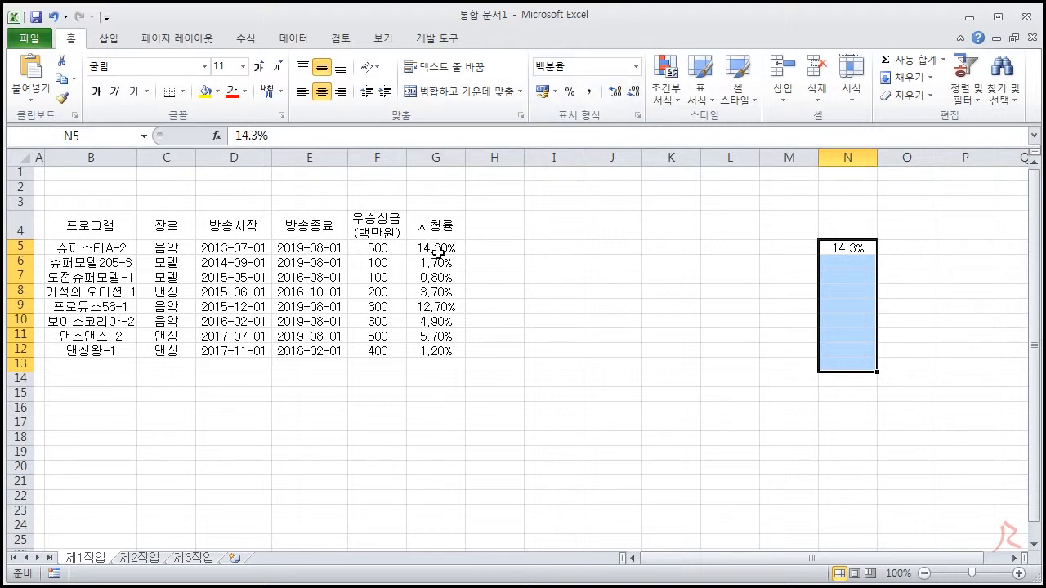
click(861, 259)
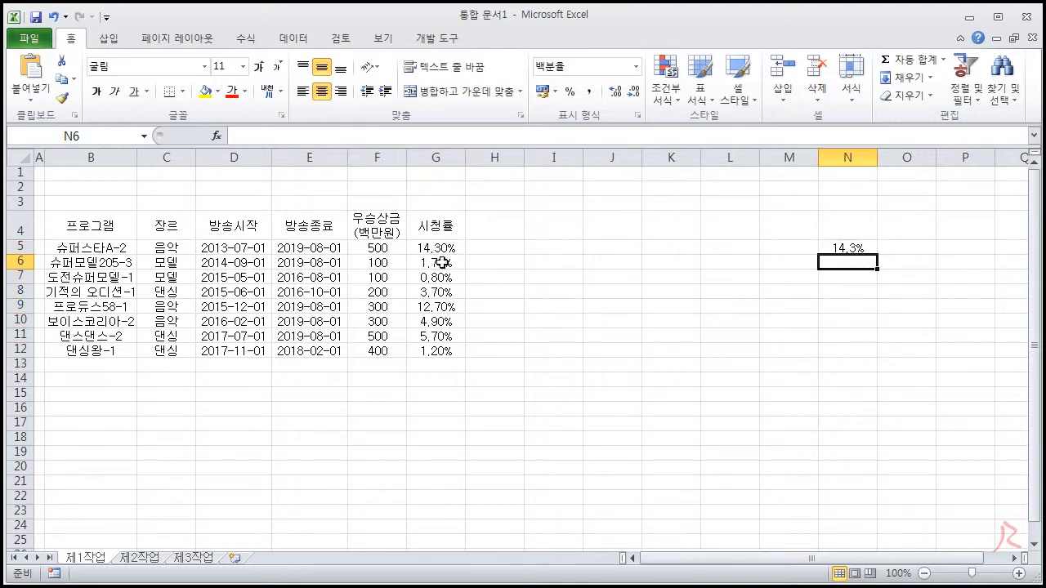
Enter 0.017 in N6 as a trial percentage entry
text(0.017)
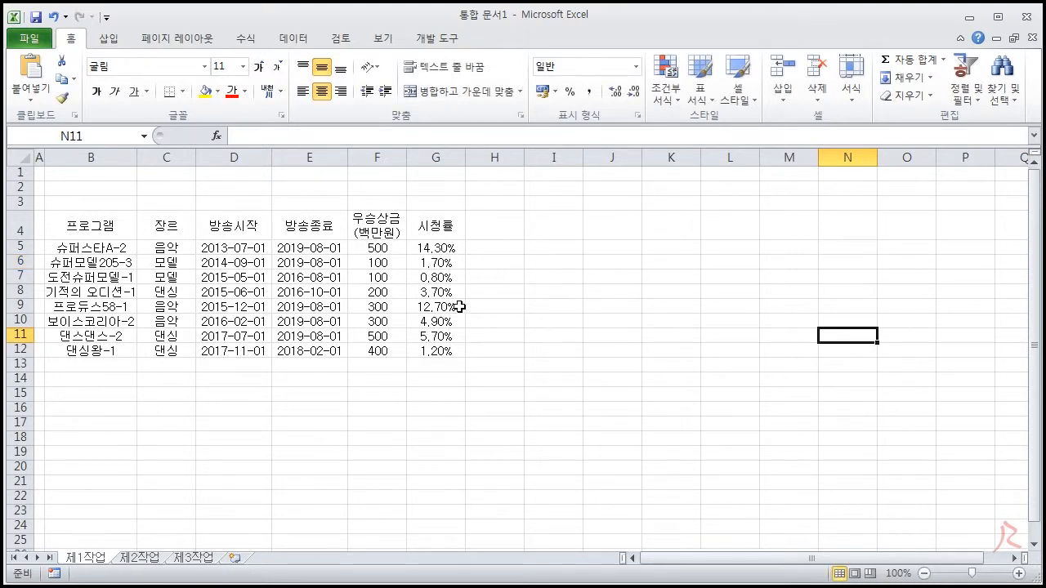
Reduce the ratings in G5:G12 to one decimal place
drag(436, 246, 448, 349)
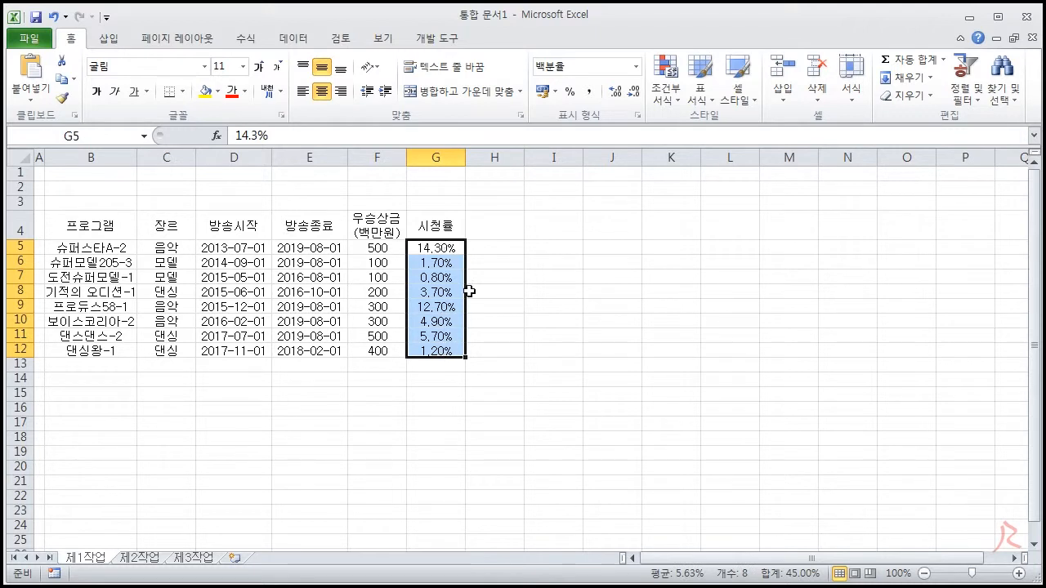
click(634, 93)
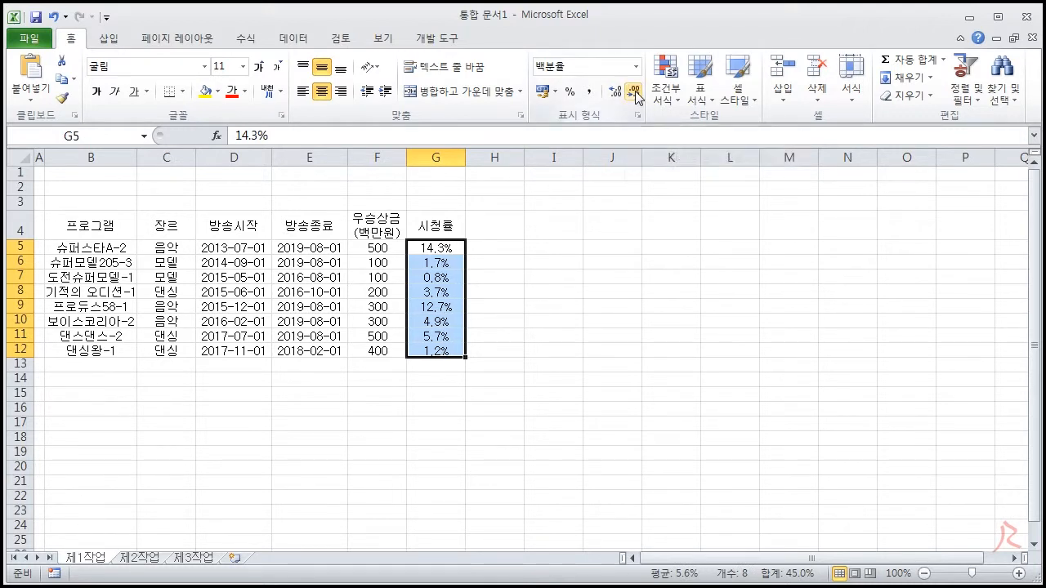
Add the header 개최 횟수 in H4, broken onto two lines within the cell
click(508, 230)
text(개최)
key(alt+Return)
text(횟수)
key(Return)
Add the headers 순위 in I4 and 구분 in J4, and enter 5, 5, 1, 1, 3, 4, 2, 2 in H5:H12
key(Up)
key(Tab)
text(순위)
key(Tab)
text(구분5 5 1 1 3 4 2 2)
click(671, 438)
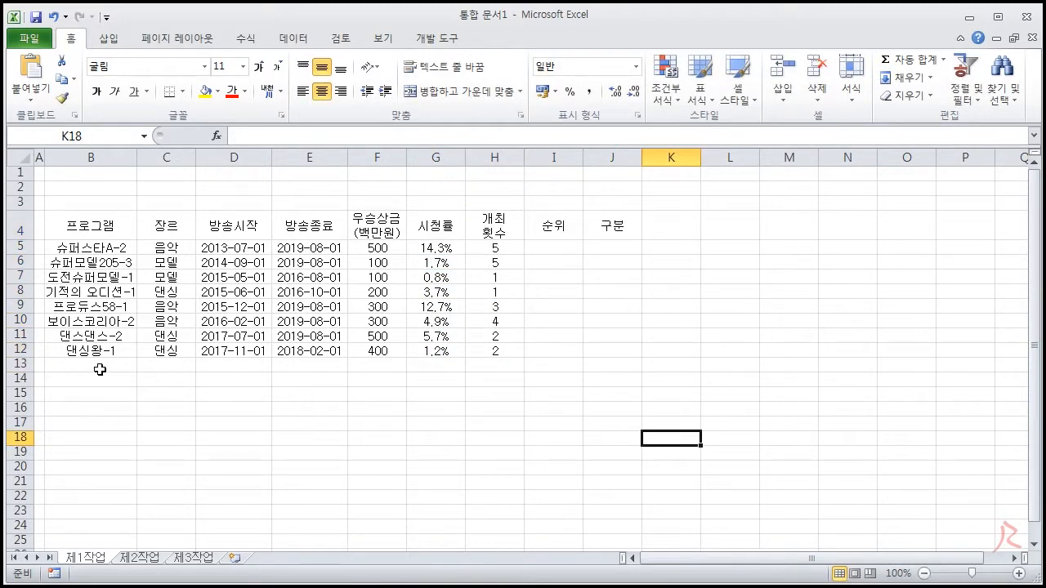
drag(99, 371, 242, 373)
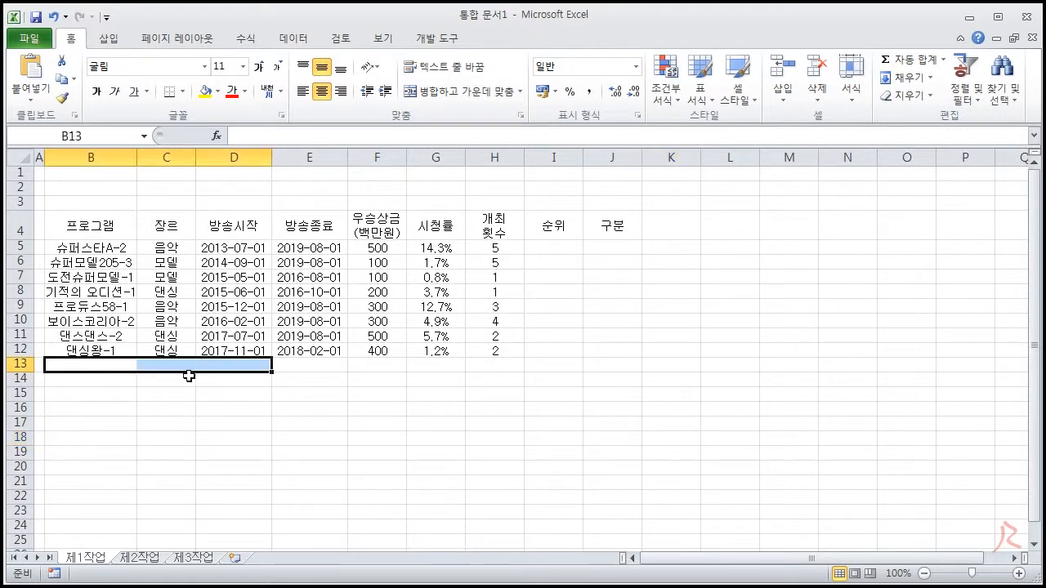
click(110, 365)
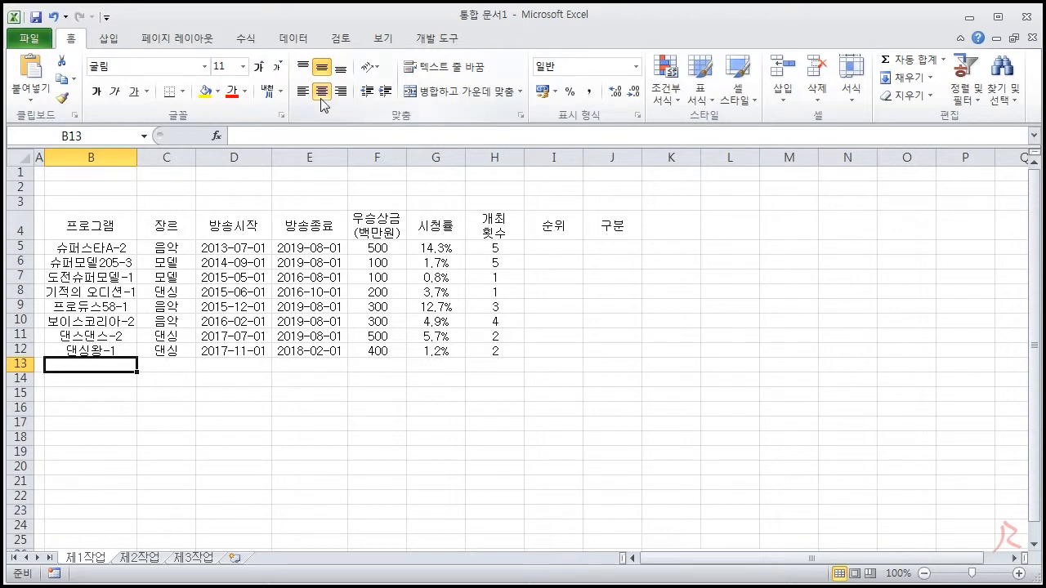
text(ㅇㄹㄴㅇㄹㄴㅇㄹㄴㅇㄹㄴㅇㄹㄴ)
click(225, 423)
click(90, 367)
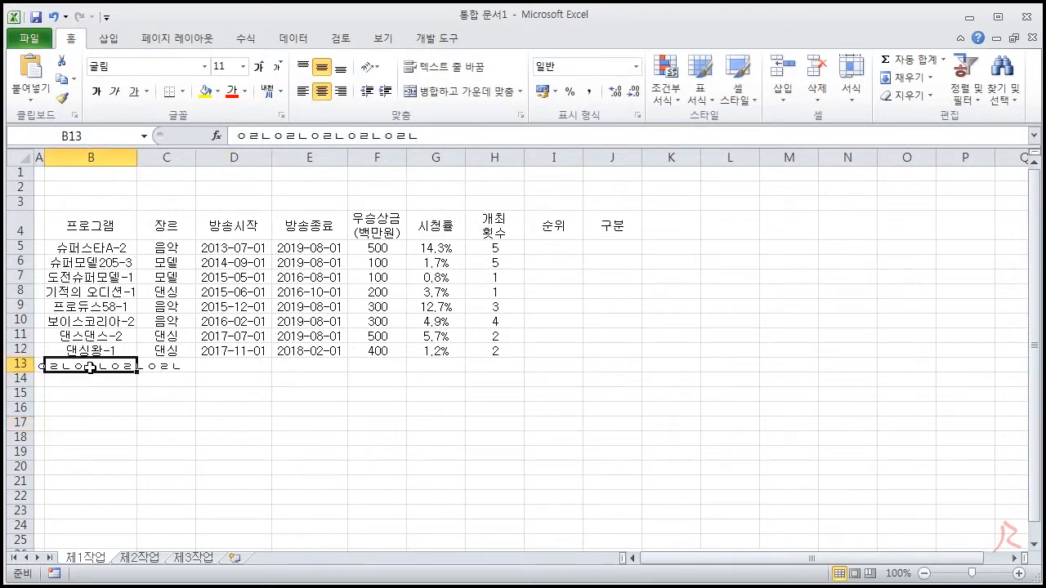
click(39, 366)
click(82, 369)
key(Delete)
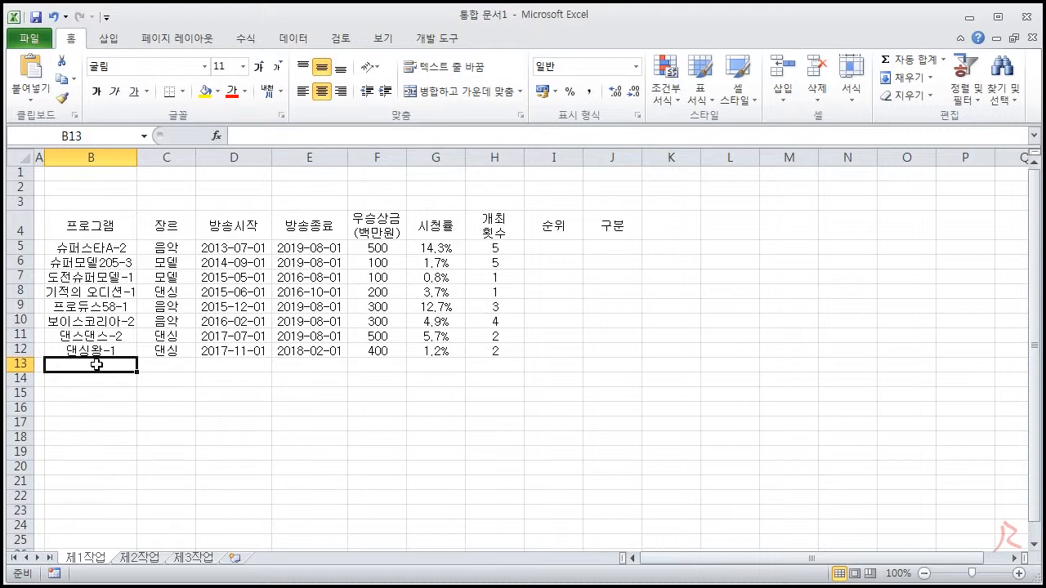
Merge and center each of the ranges B13:D13, B14:D14, F13:F14 and G13:I13
drag(98, 365, 245, 365)
click(461, 92)
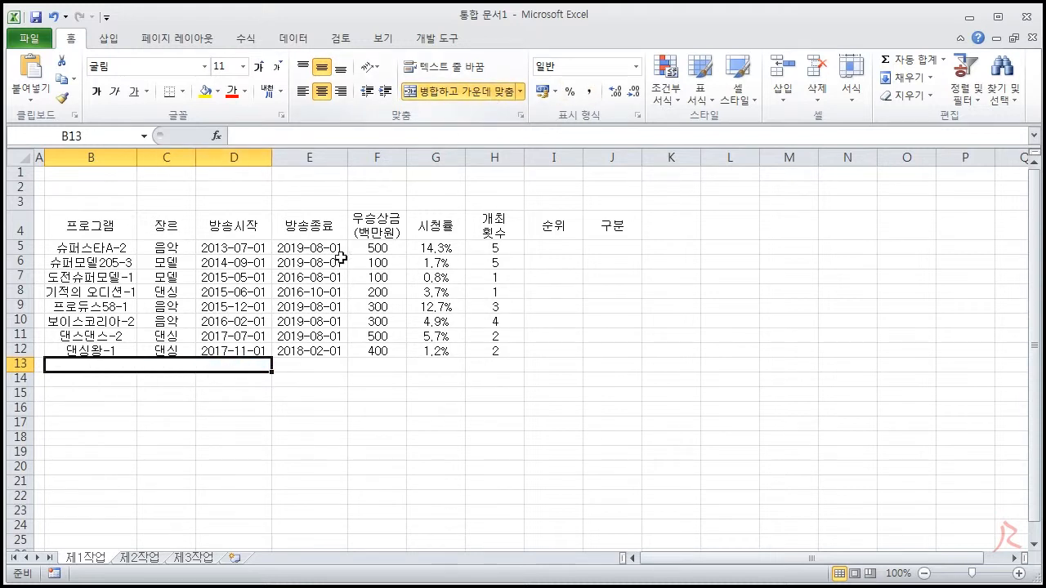
drag(112, 379, 246, 374)
click(450, 97)
click(373, 369)
drag(372, 369, 373, 380)
click(461, 91)
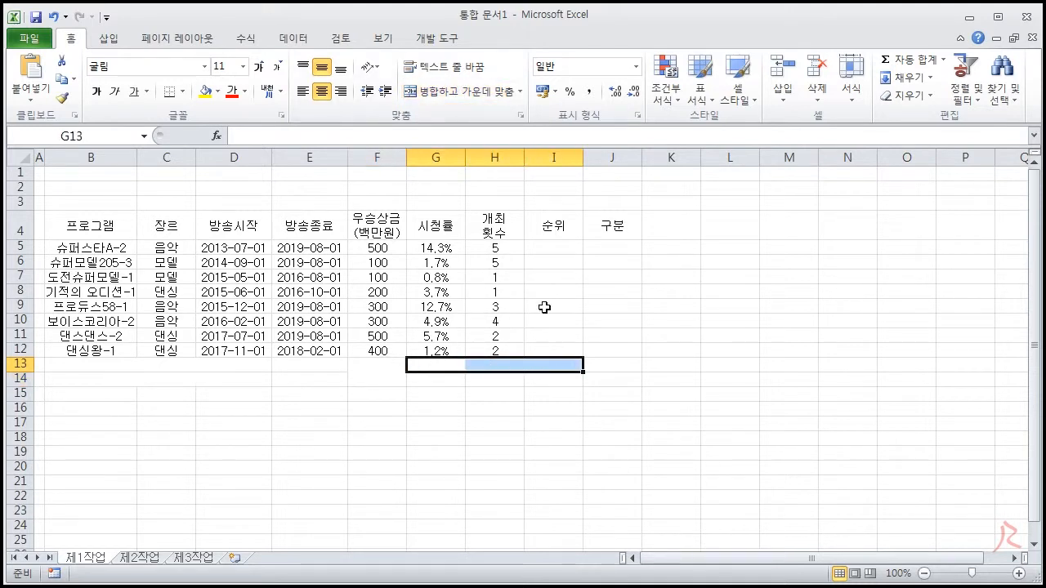
click(463, 92)
Enter the labels 방영 중인 프로그램 개수 in merged B13 and 최고 우승상금(백만원) in merged B14
click(195, 369)
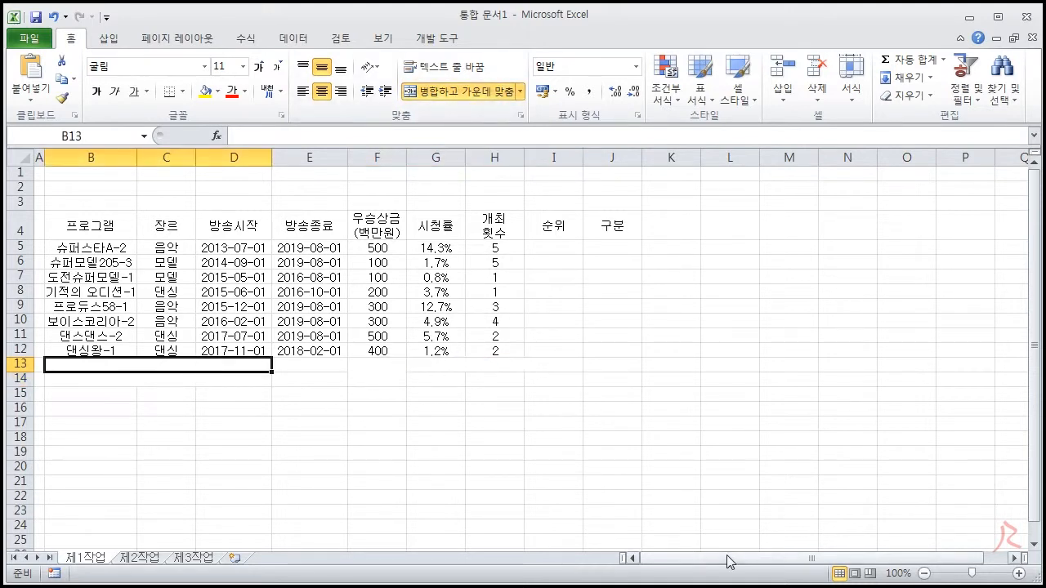
text(방영 중인)
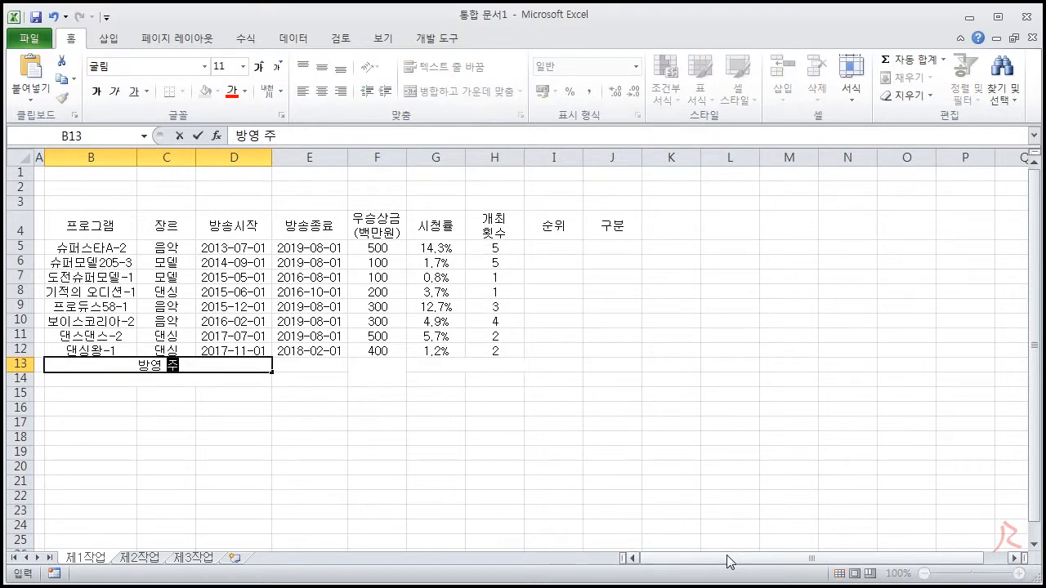
text( 프로그램 개수)
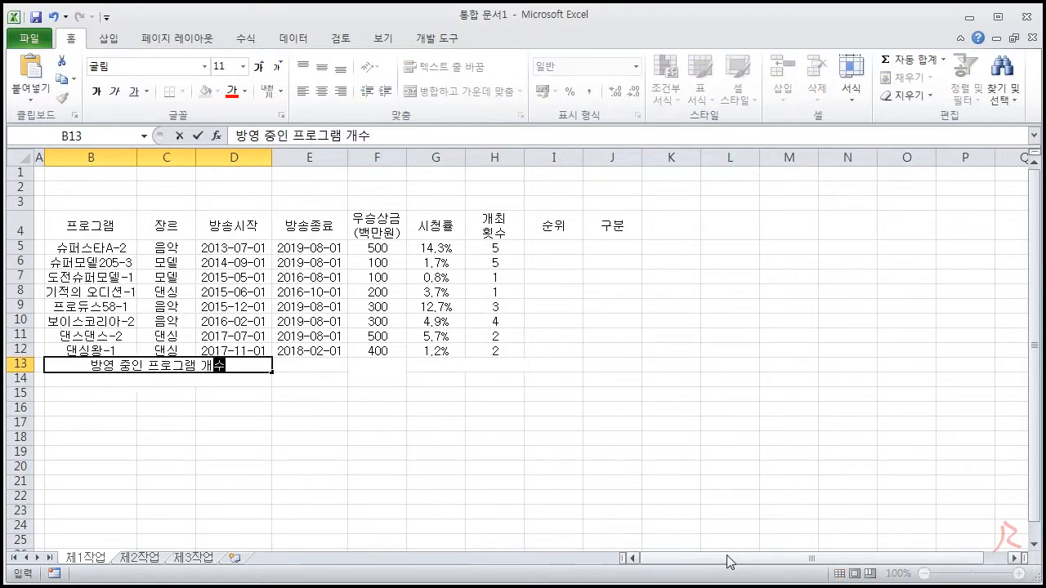
key(Return)
text(최고 우승)
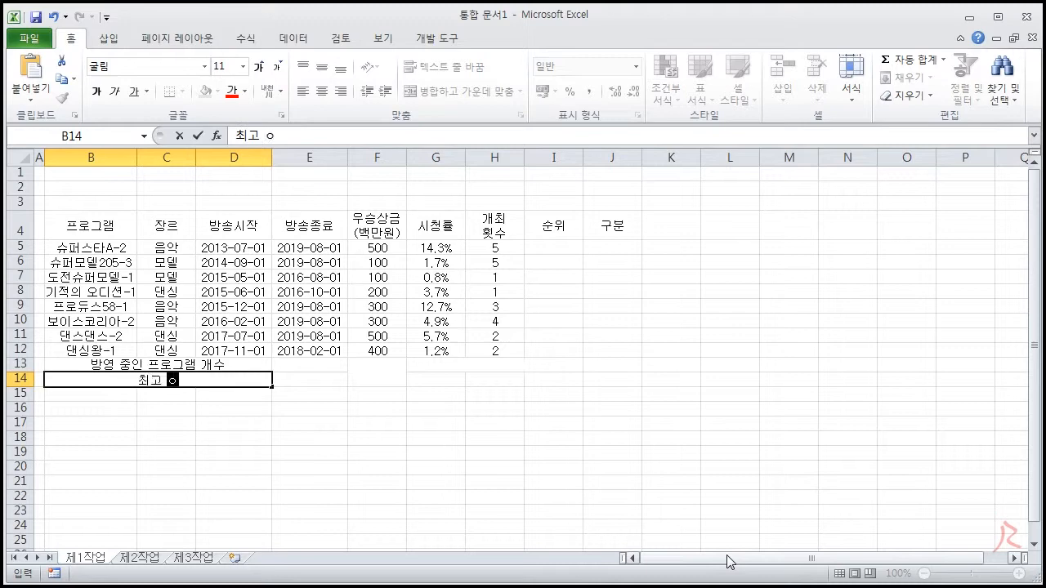
text(상금(백만원))
Enter the label 총 오디션 우승상금(백만원) in merged cell G13:I13
key(Right)
key(Right)
key(Right)
key(Up)
text(총)
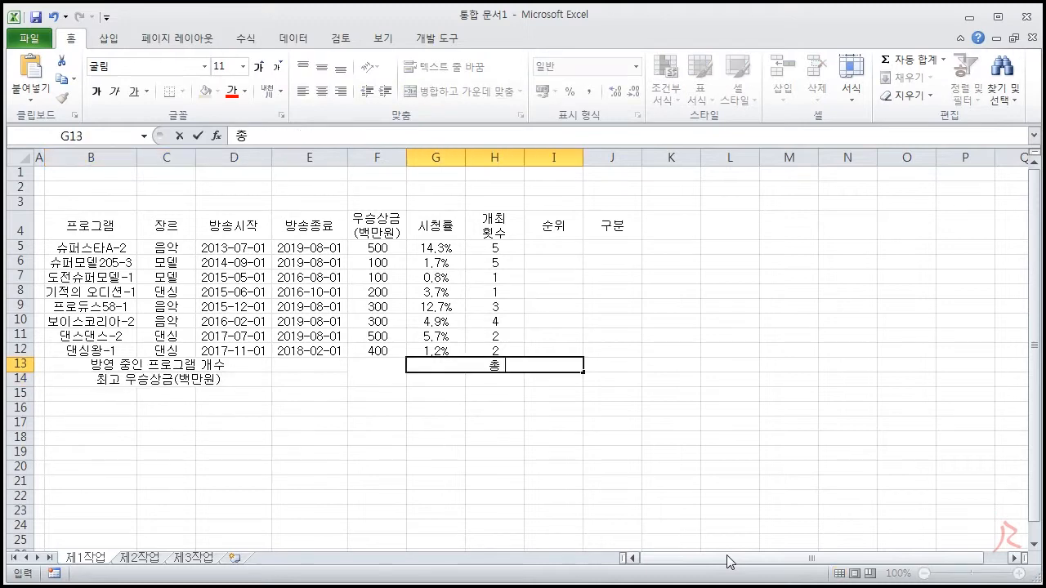
text( 오디션 우승상금(백만원))
key(Return)
Enter the labels 프로그램 in G14 and 장르 in I14
text(프로그램)
key(Right)
key(Right)
text(장르)
key(Return)
click(572, 454)
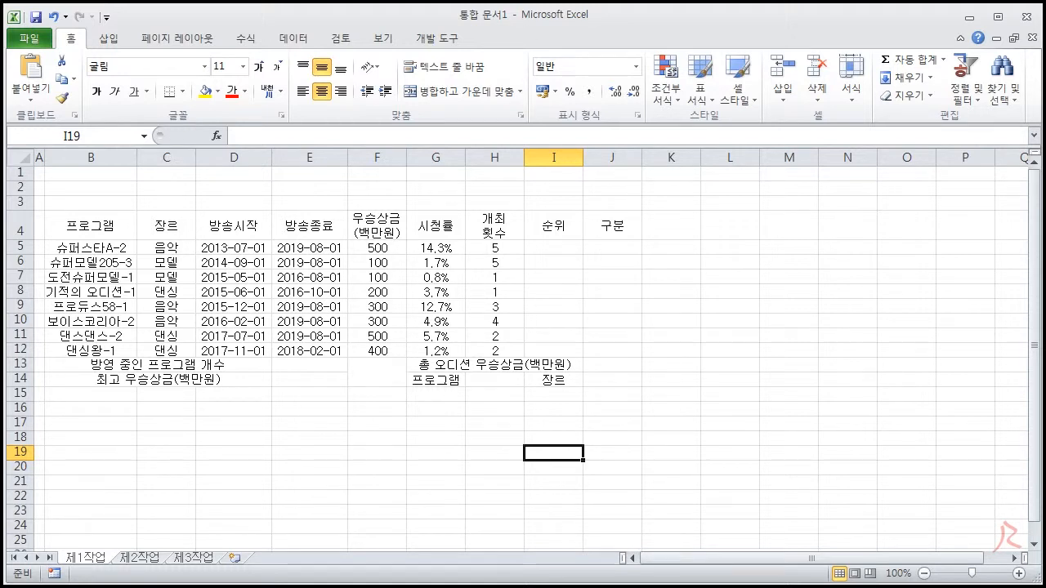
Switch to the exam sheet document and read the first condition on font and alignment of numbers and other data
key(alt+Tab)
drag(249, 360, 594, 382)
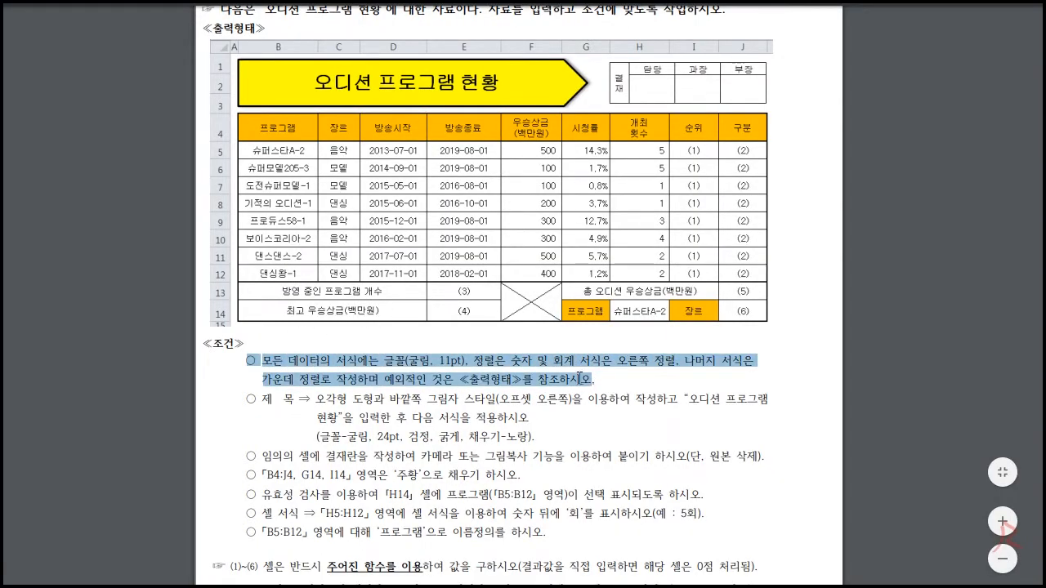
click(580, 378)
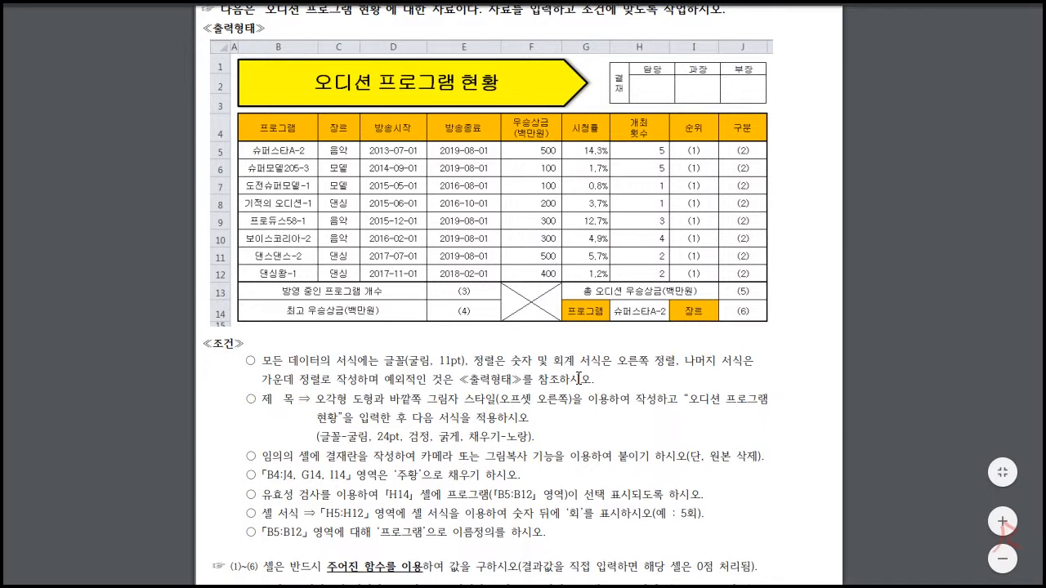
drag(513, 360, 601, 360)
drag(616, 360, 755, 360)
drag(261, 379, 320, 379)
click(381, 380)
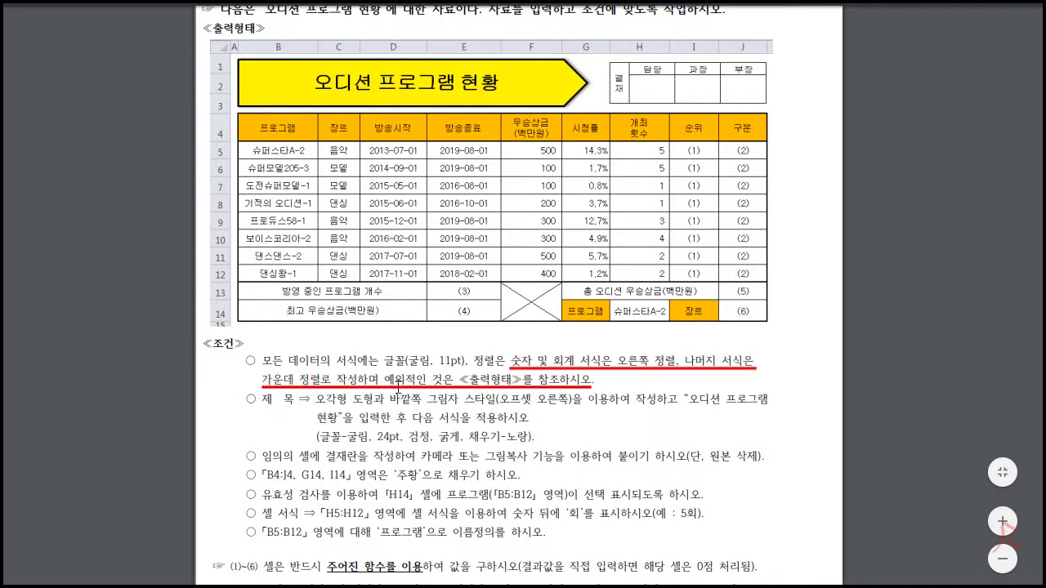
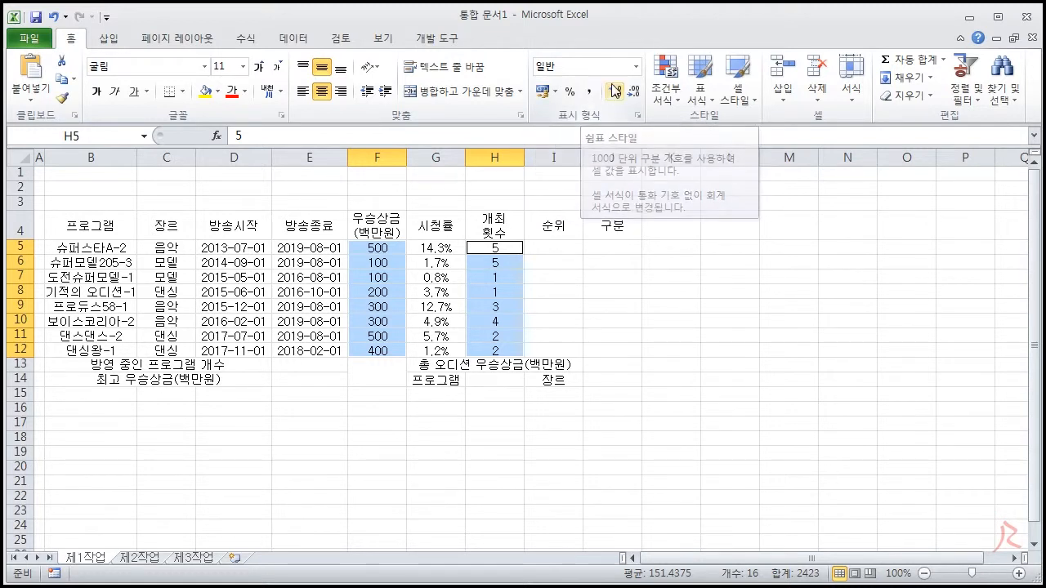
Try the comma style on the numbers in F5:F12 and H5:H12
click(637, 69)
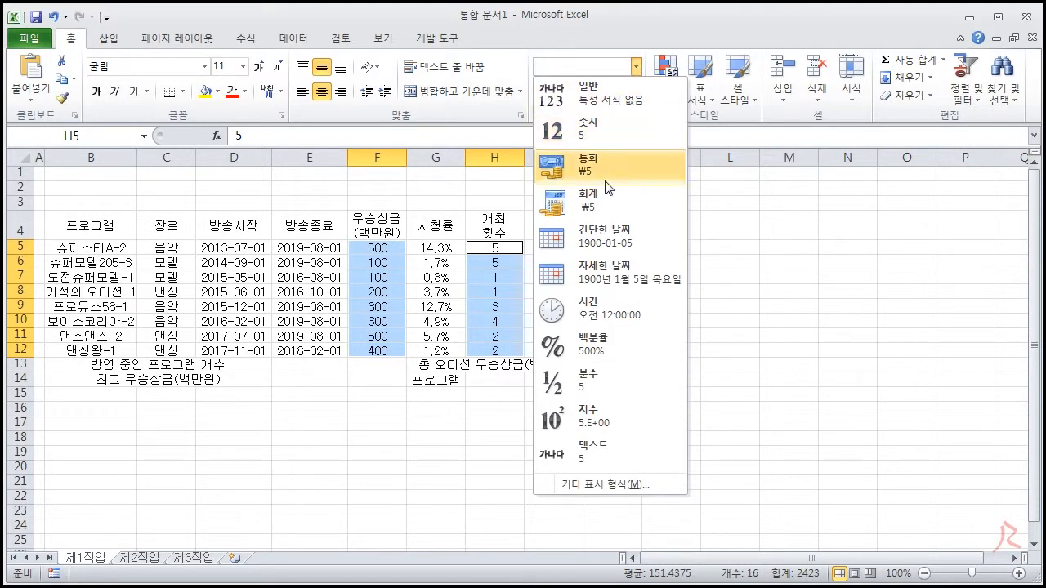
click(653, 23)
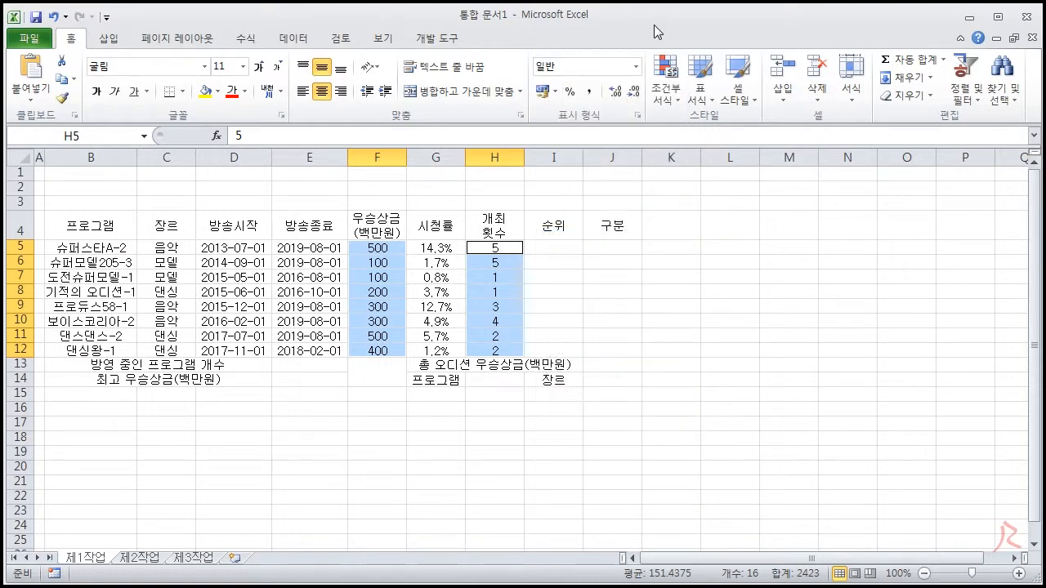
click(591, 93)
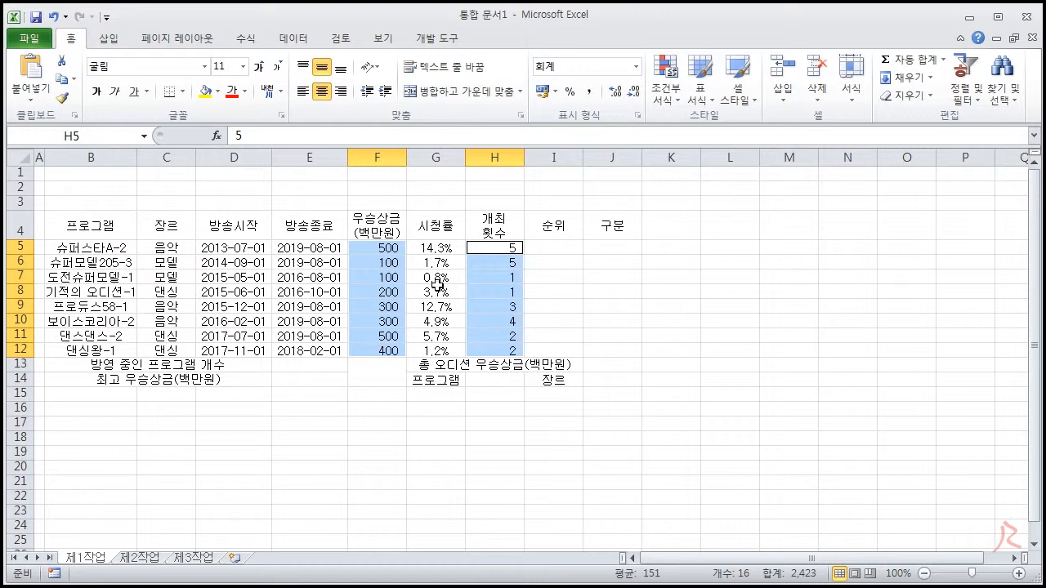
Try the 숫자 number format with right alignment on F5:F12 and H5:H12
click(635, 66)
click(608, 127)
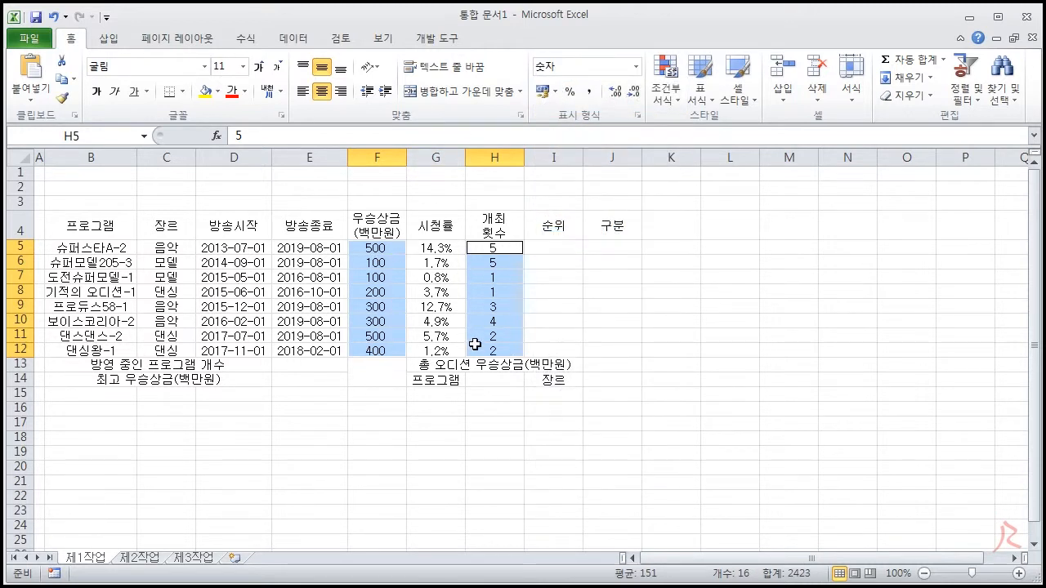
click(341, 92)
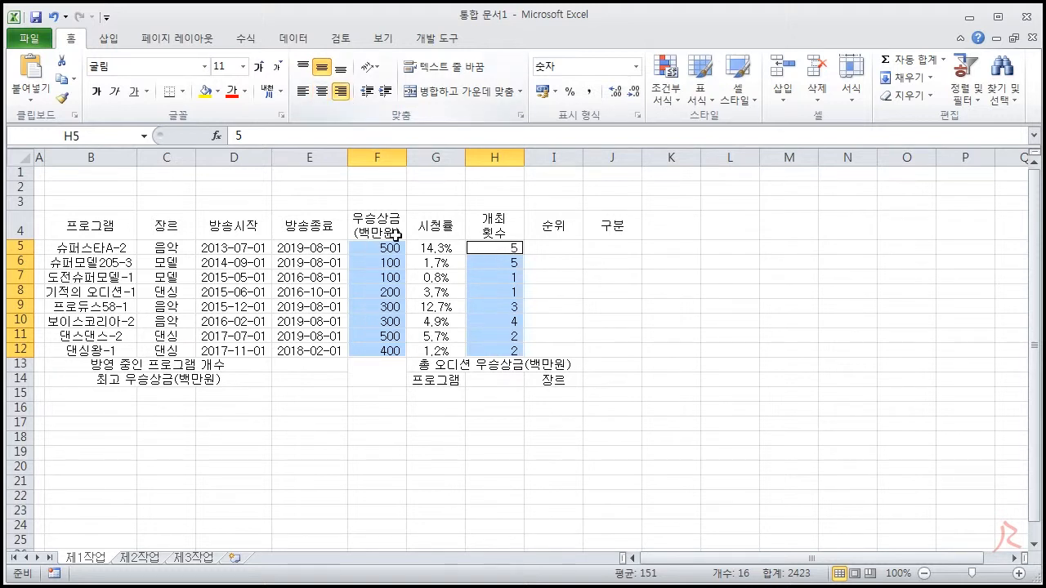
Try the comma style on the right-aligned F5:F12 and H5:H12, and undo the trial number formatting and alignment
click(637, 72)
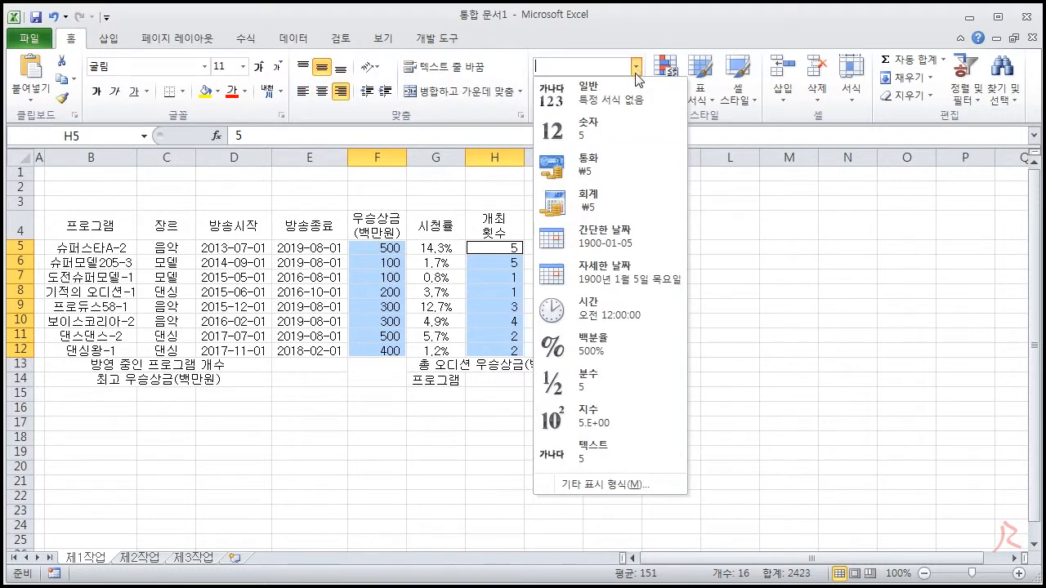
click(617, 43)
click(590, 91)
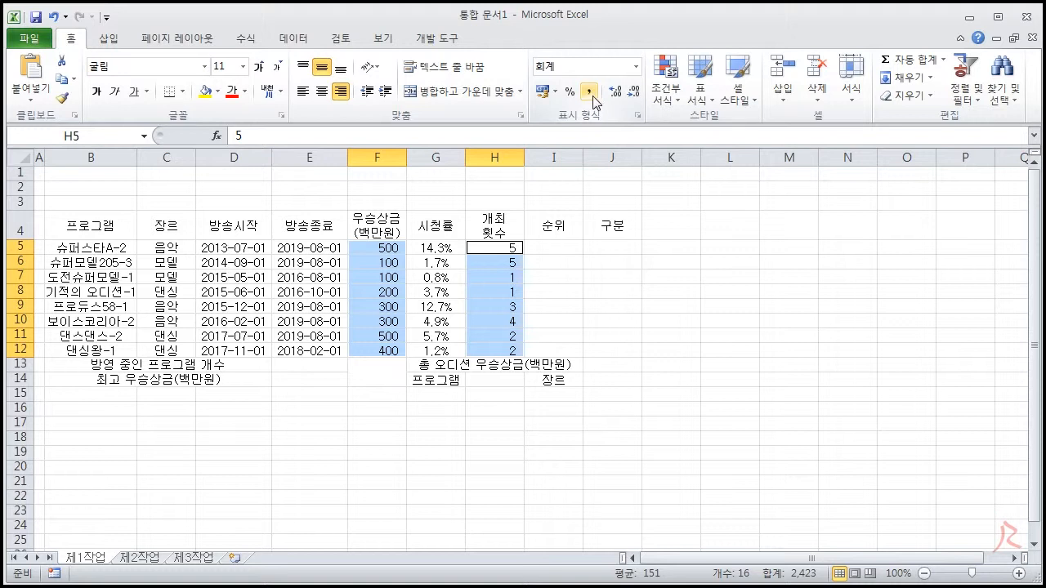
click(636, 66)
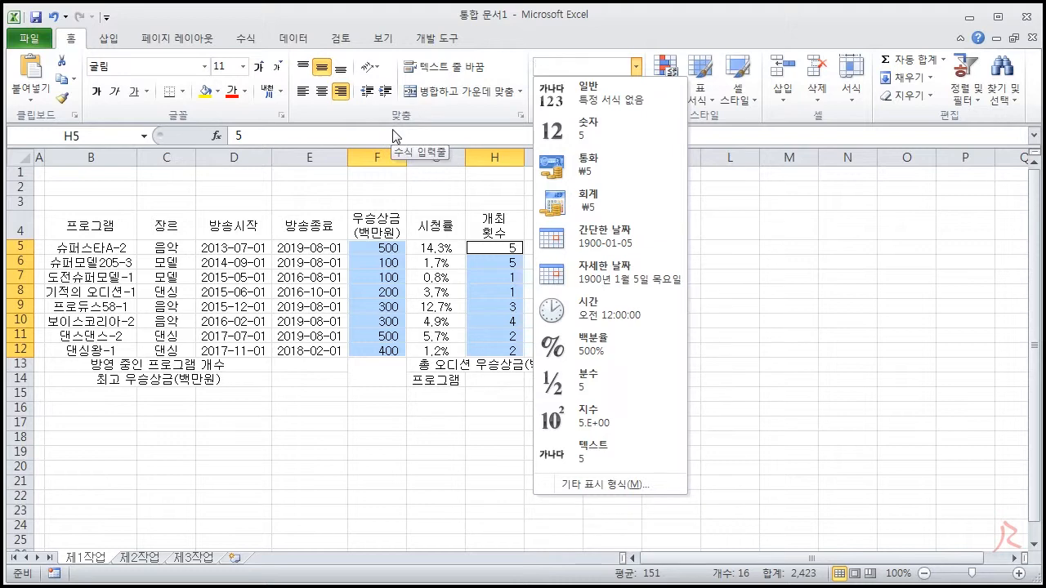
click(462, 22)
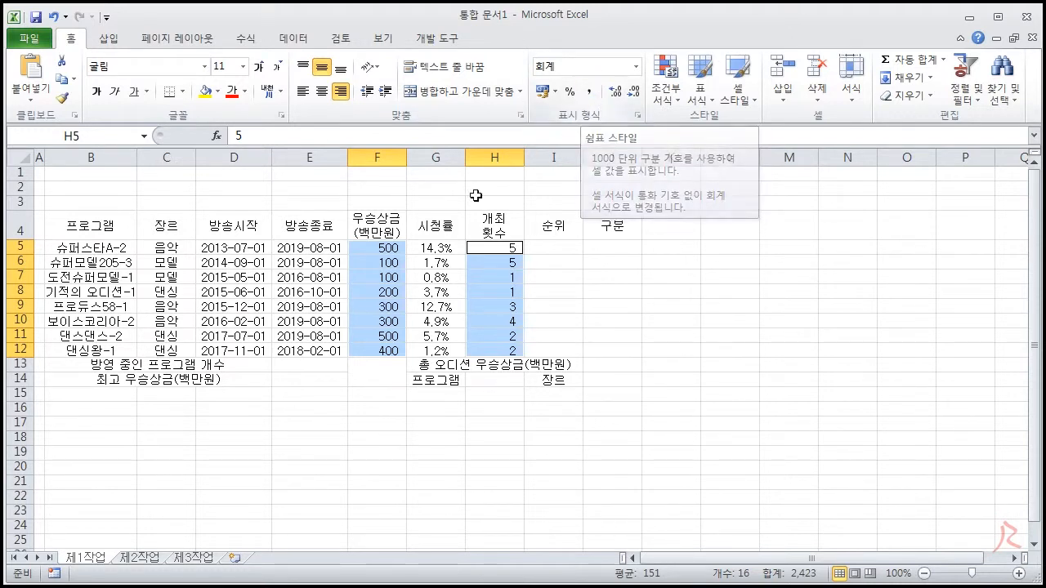
click(636, 67)
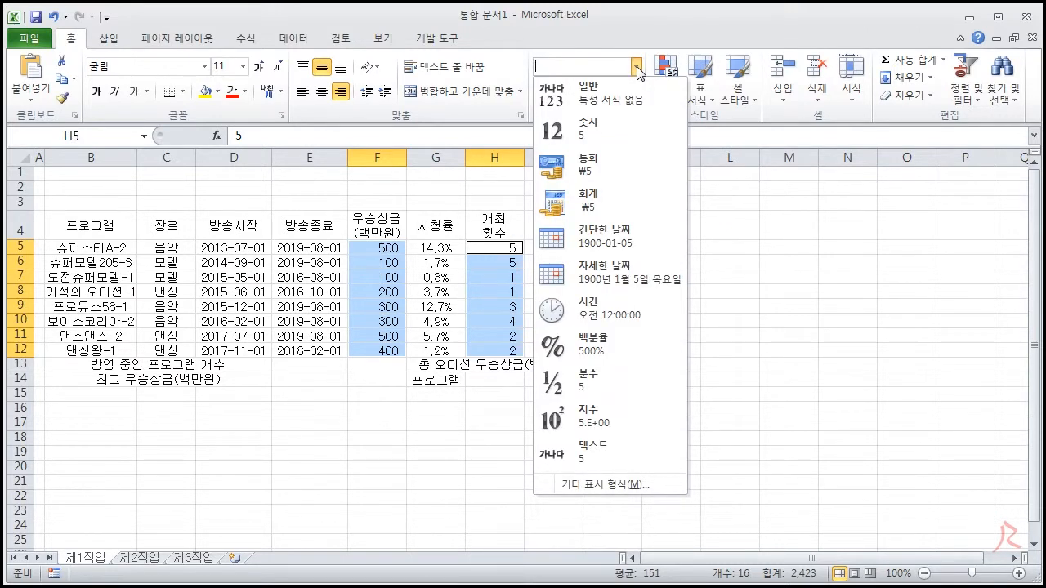
click(512, 33)
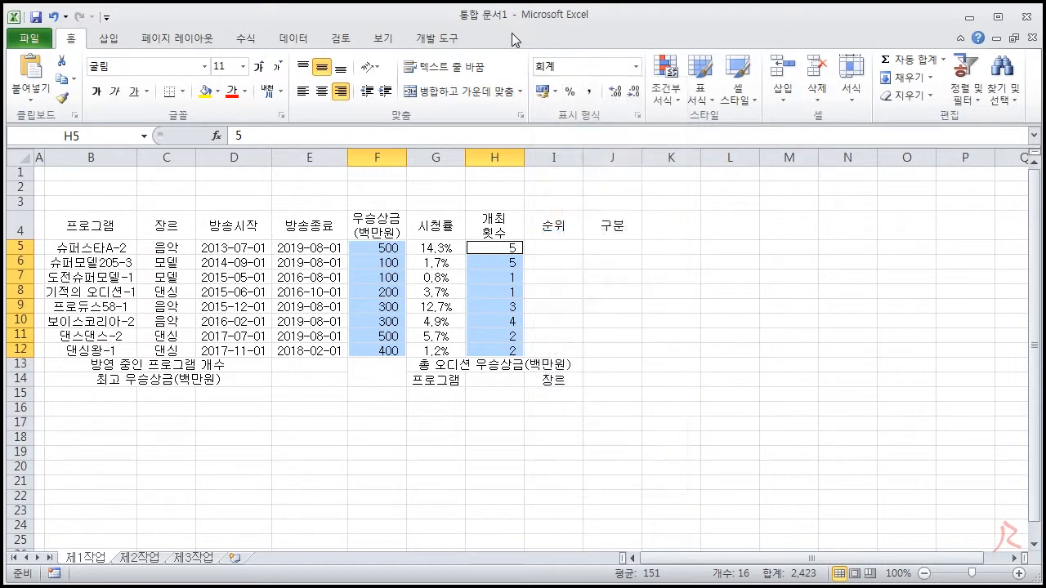
click(51, 17)
click(51, 16)
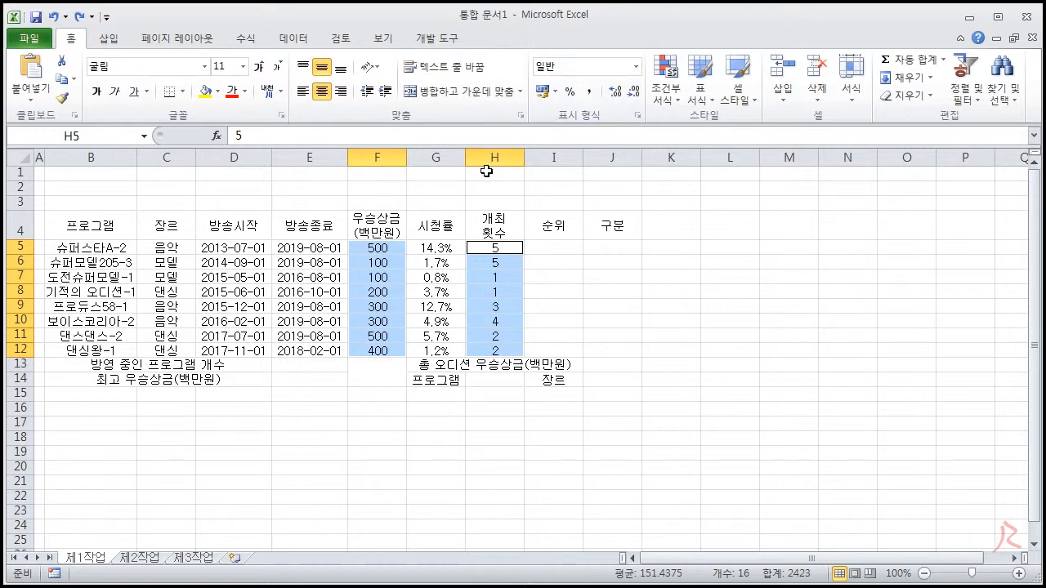
Right-align F5:H12 and apply the 숫자 number format to F5:F12 and H5:H12
drag(374, 248, 496, 353)
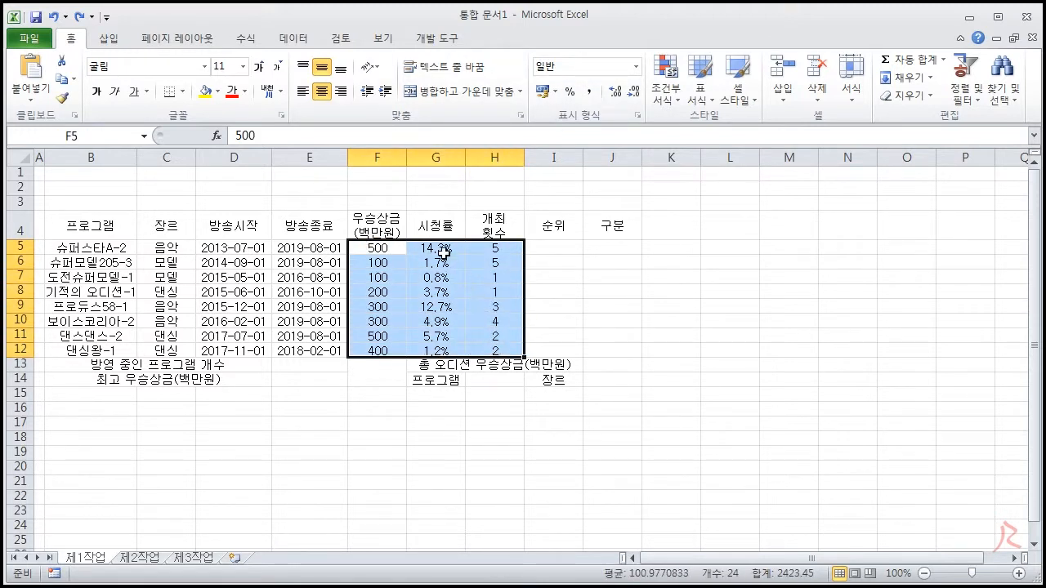
click(343, 95)
drag(388, 248, 389, 348)
drag(507, 248, 506, 349)
click(636, 67)
click(594, 129)
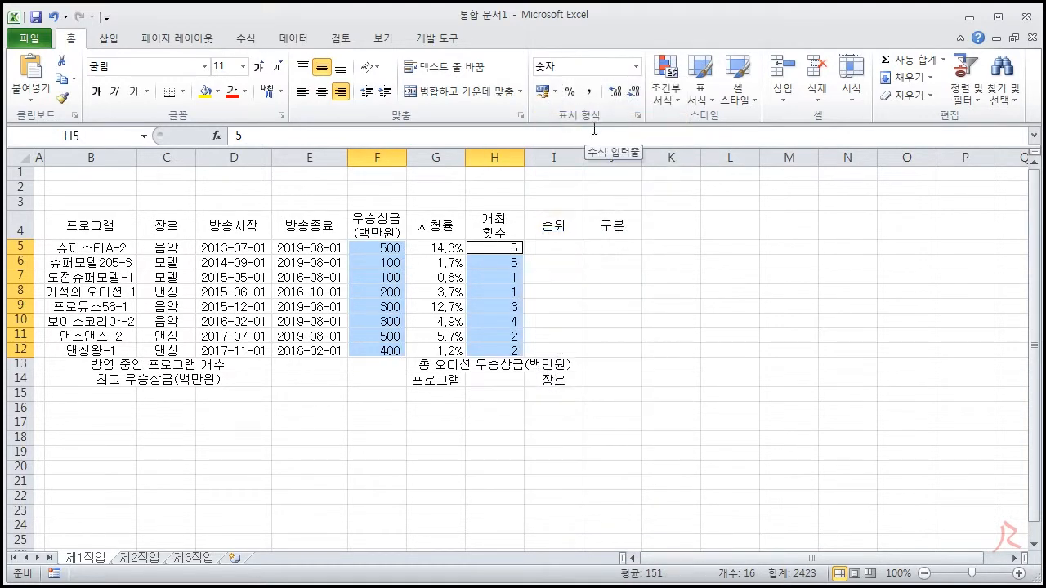
Check the number formats applied to the 시청률 values in G5:G12 and the 우승상금 and 개최횟수 columns
click(451, 247)
drag(451, 247, 446, 349)
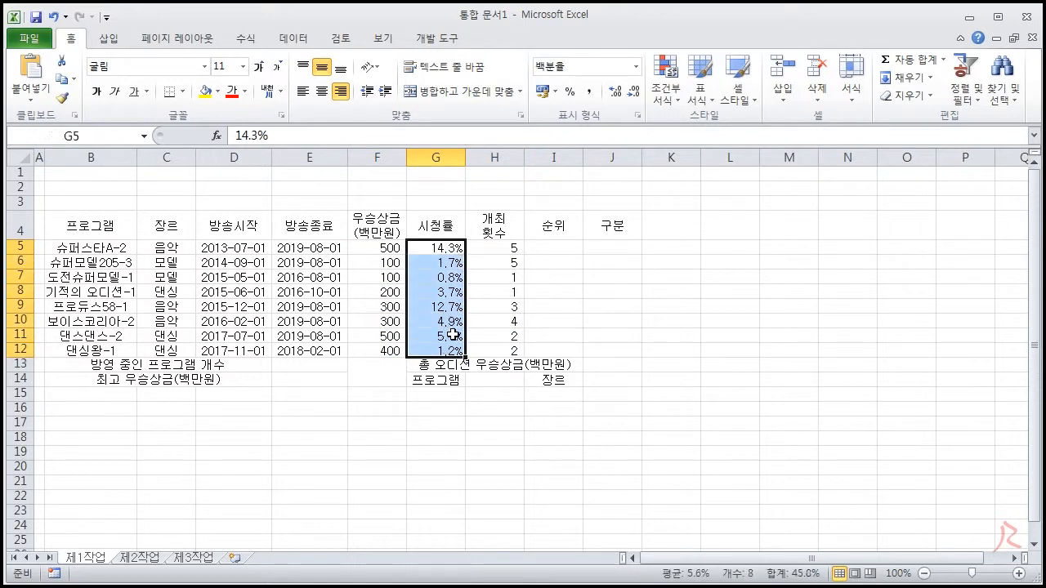
click(636, 67)
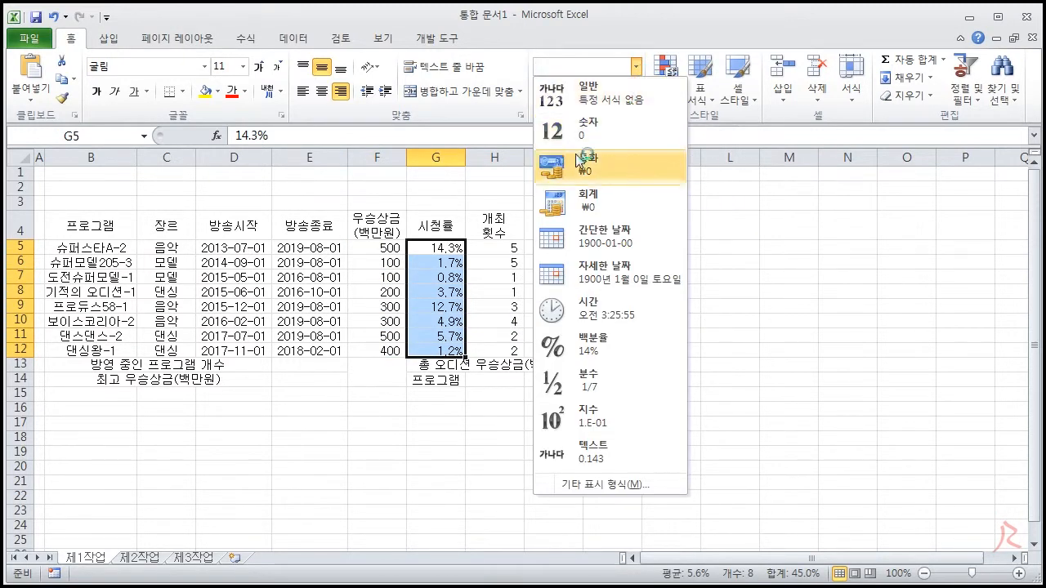
click(538, 31)
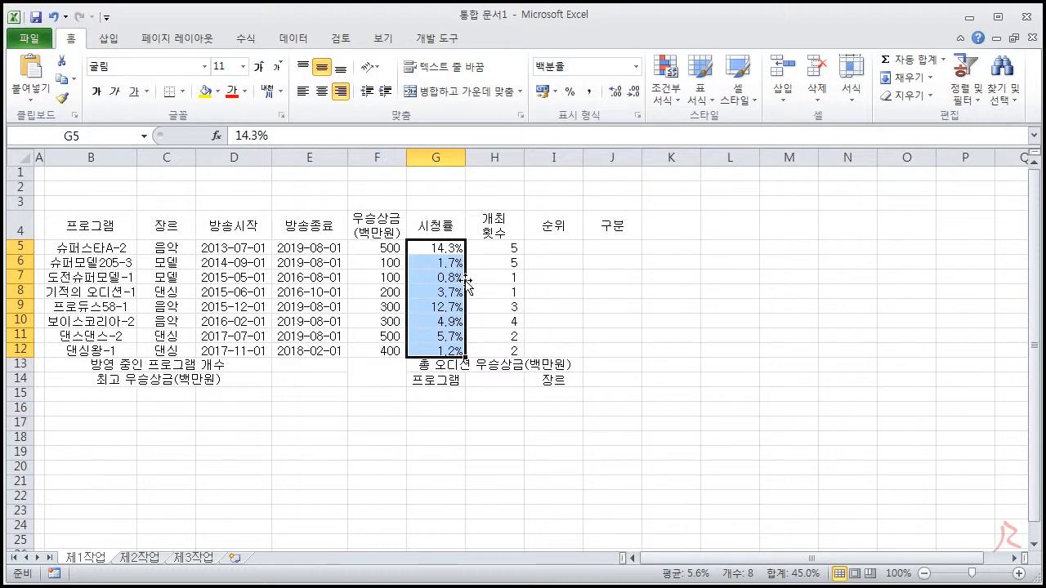
drag(386, 249, 385, 351)
mouse_move(490, 232)
mouse_down()
mouse_move(490, 302)
mouse_move(515, 349)
mouse_move(488, 244)
mouse_move(496, 250)
mouse_up()
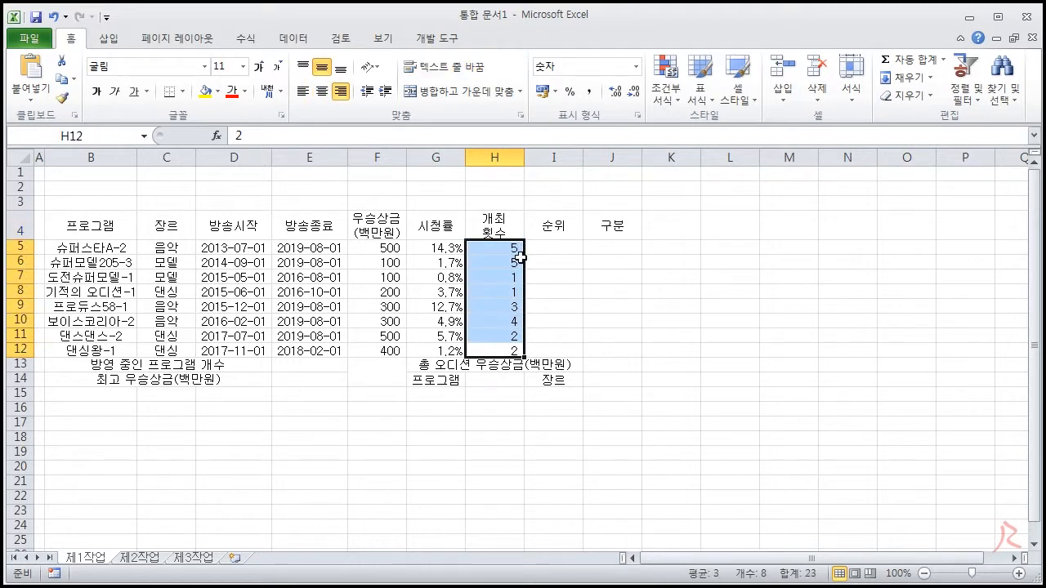
click(572, 289)
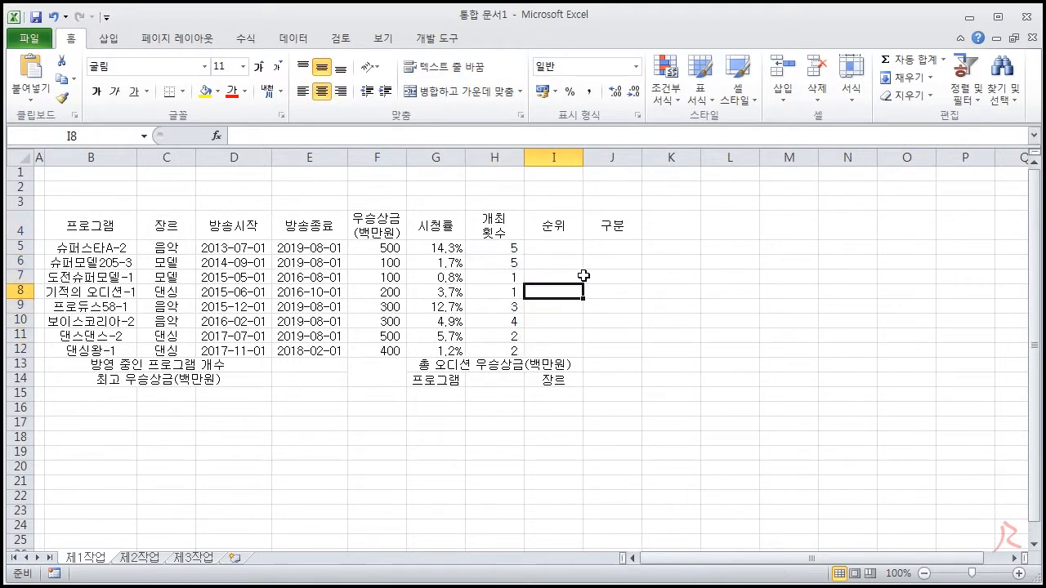
click(623, 280)
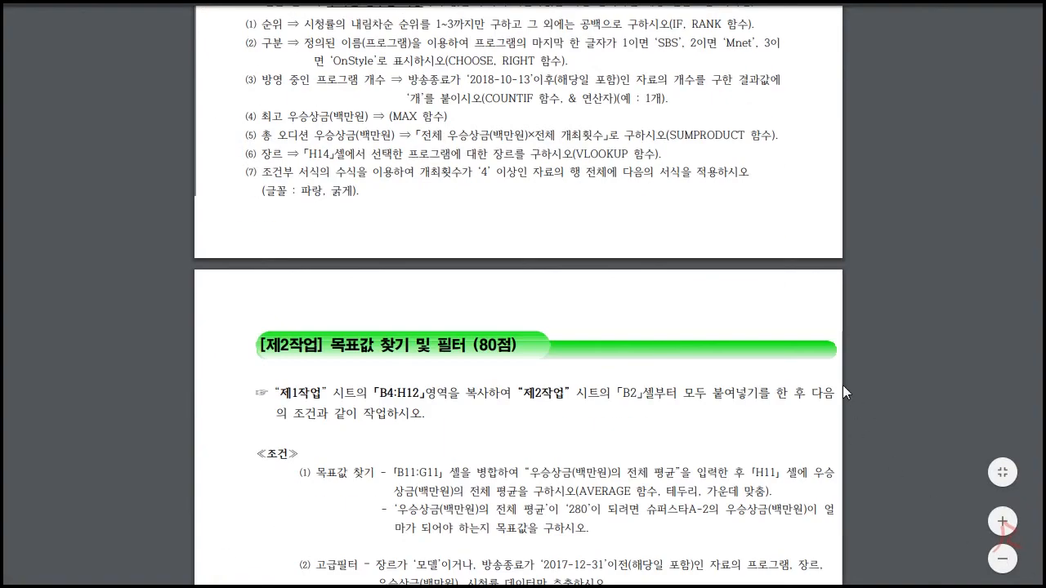
Switch to the exam sheet document and read the title condition on shape, shadow and font, comparing it with the sample output
scroll(843, 392, up, 5)
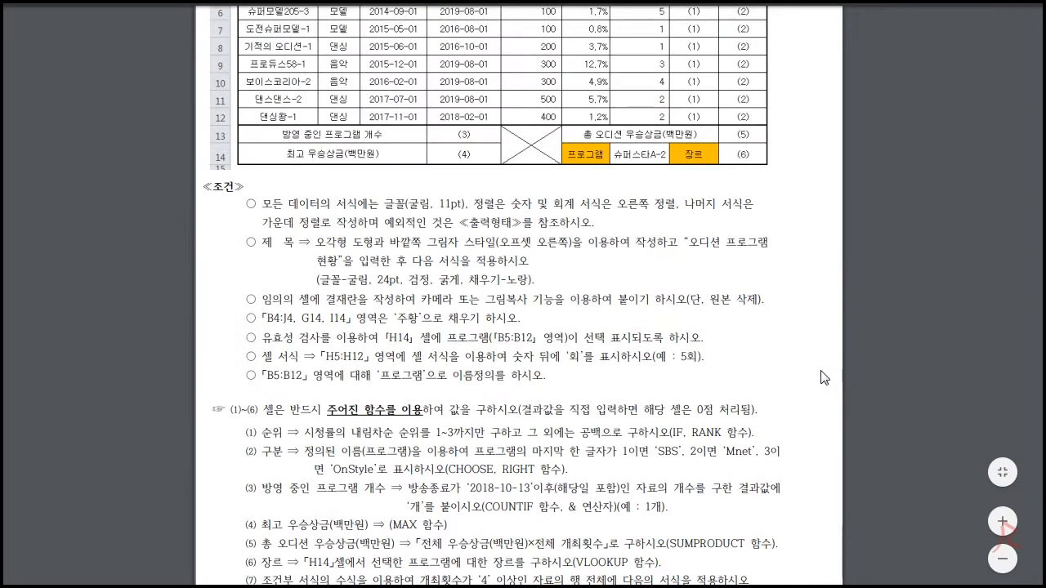
drag(268, 242, 554, 281)
scroll(575, 268, up, 1)
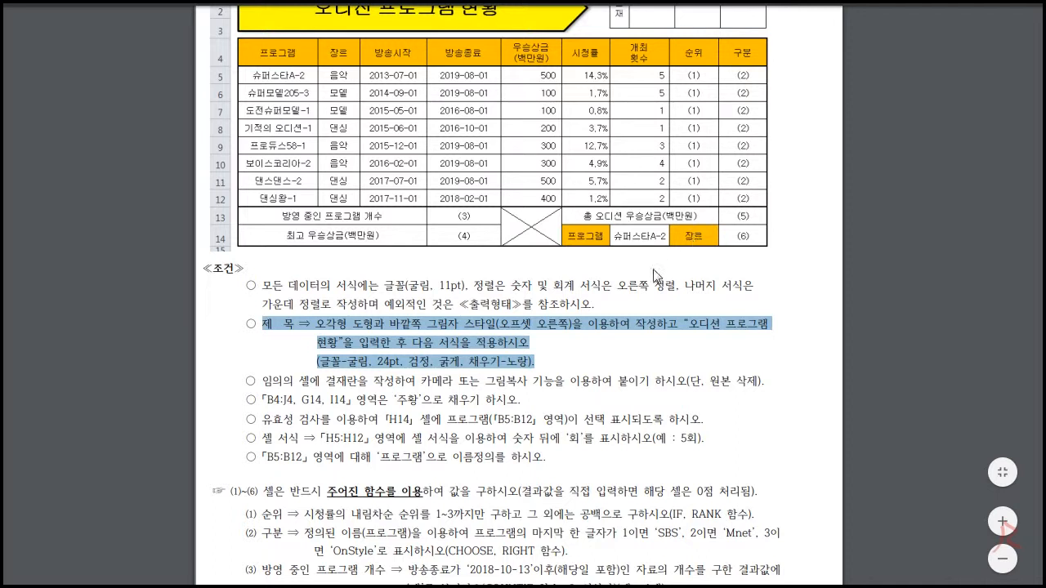
scroll(532, 214, up, 1)
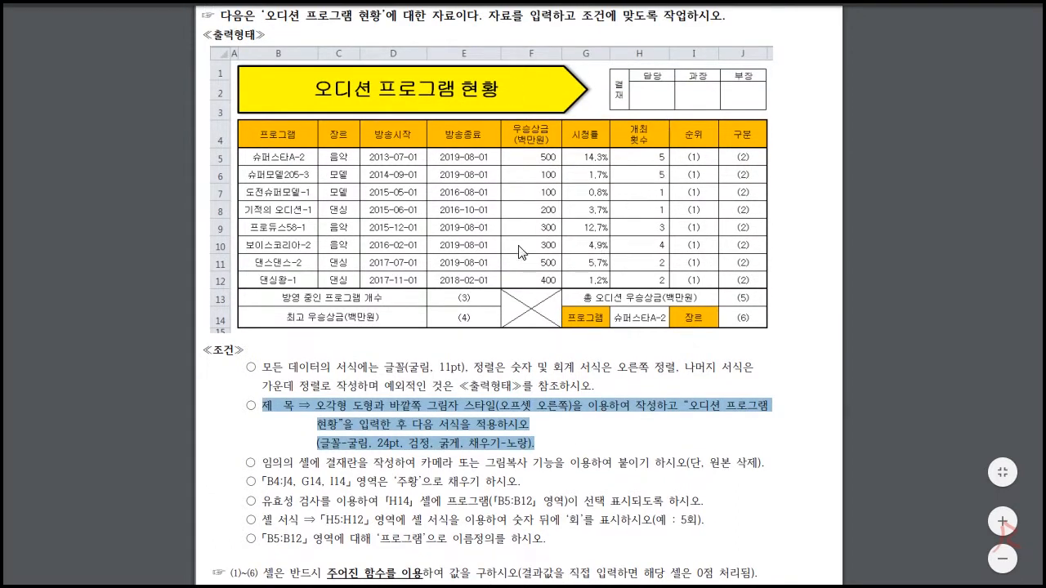
scroll(525, 240, down, 1)
scroll(525, 239, up, 1)
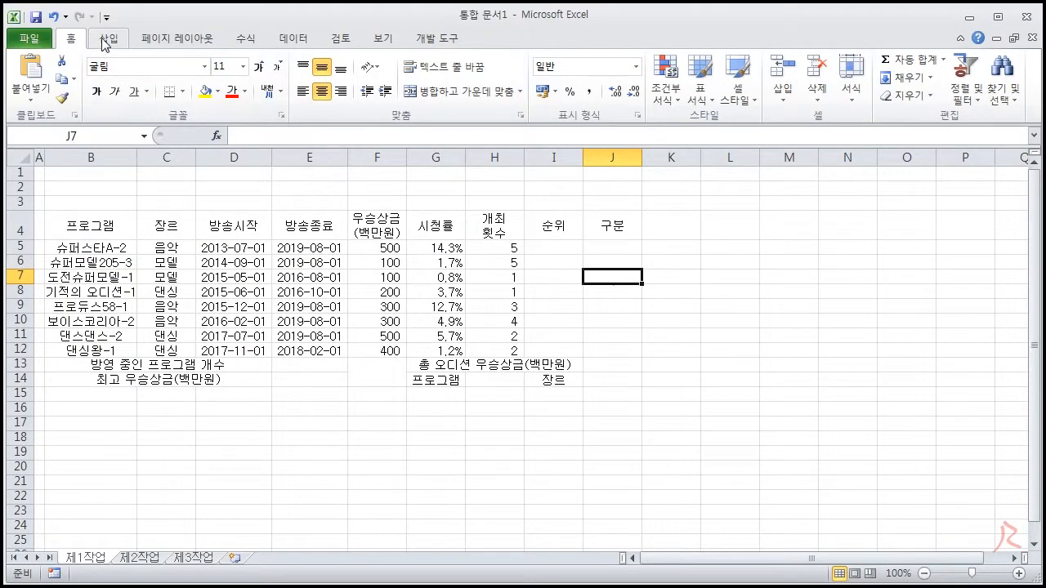
Increase the height of rows 1 to 3 equally to make room for the title shape
click(106, 40)
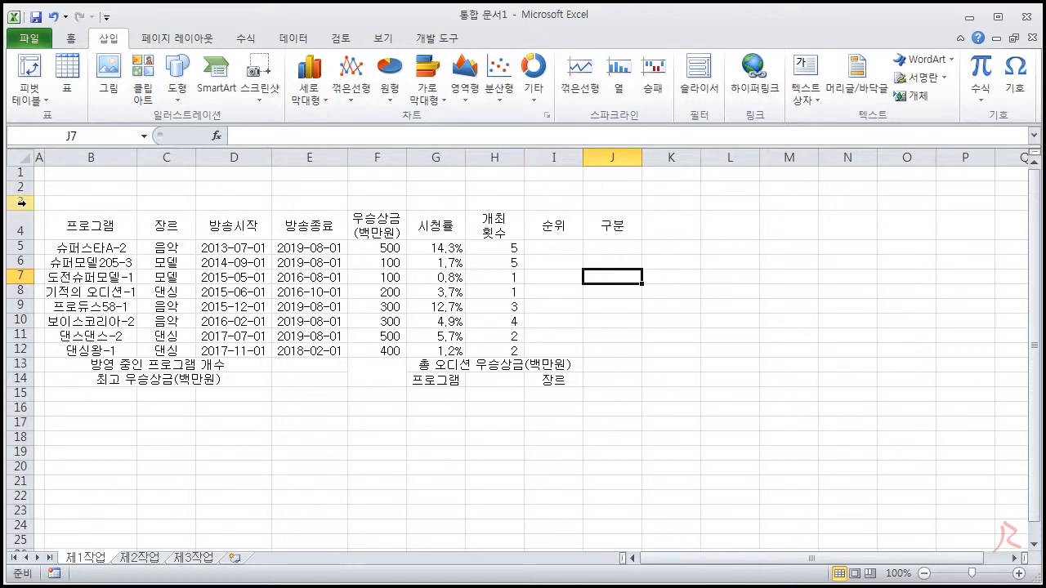
mouse_move(18, 172)
mouse_down()
mouse_move(18, 202)
mouse_move(18, 181)
mouse_move(22, 190)
mouse_up()
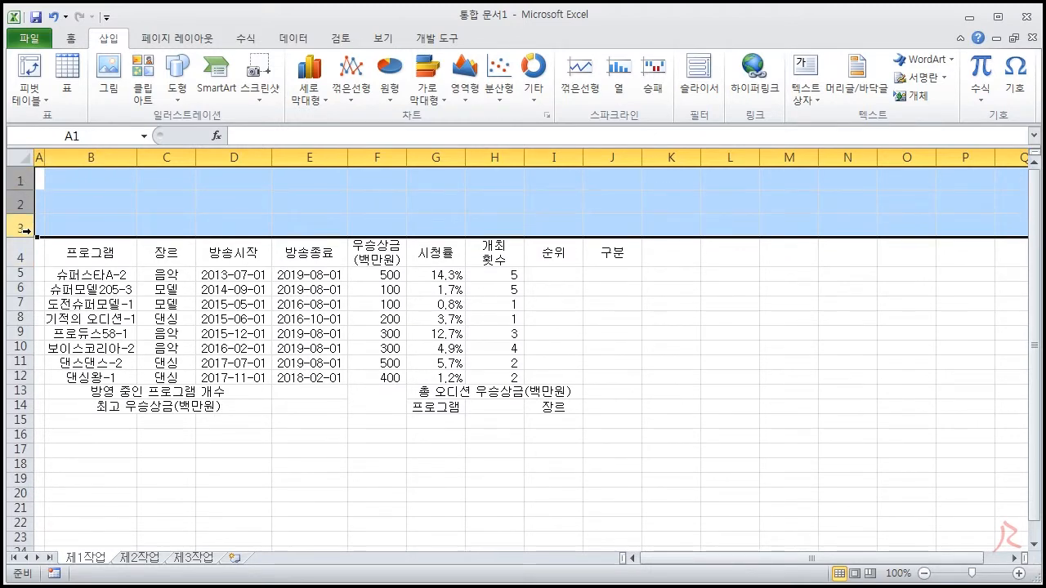
click(121, 219)
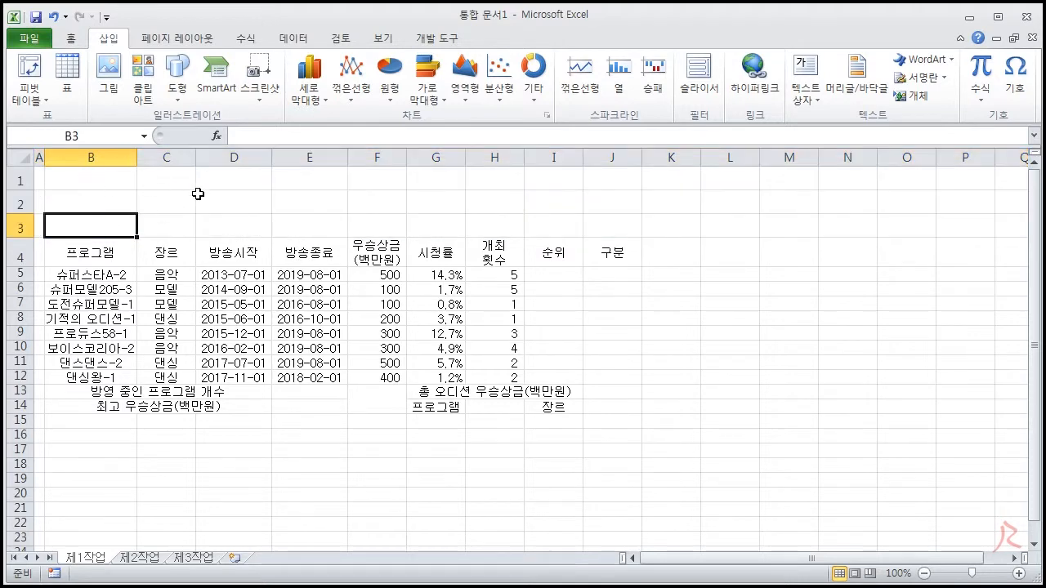
Draw a 오각형 block arrow about 12.75 cm wide and 1.91 cm high over rows 1 to 3, from column B into column G
click(178, 89)
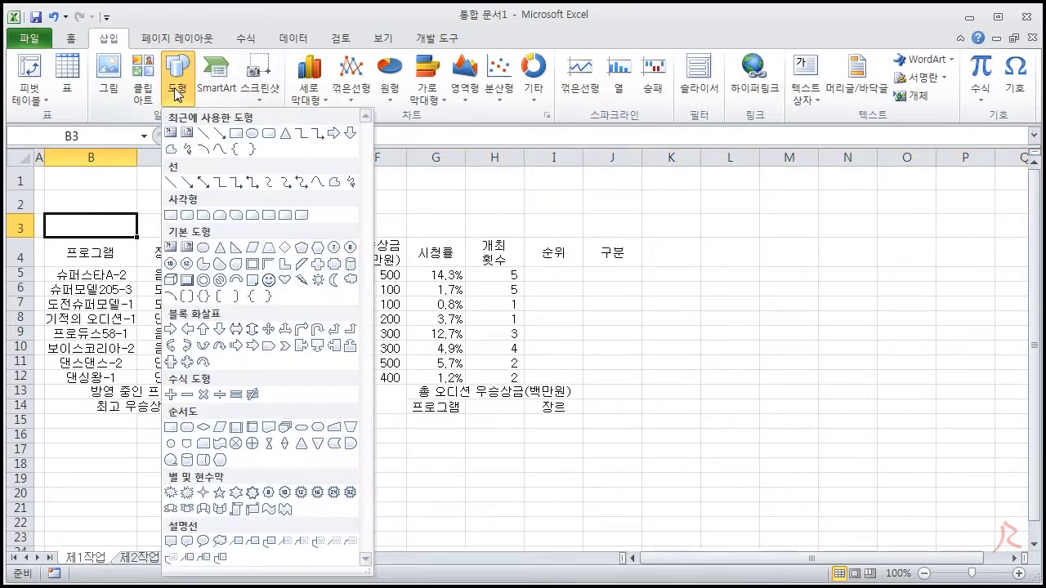
click(268, 345)
mouse_move(44, 170)
mouse_down()
mouse_move(89, 198)
mouse_move(223, 232)
mouse_move(497, 228)
mouse_move(466, 201)
mouse_move(439, 201)
mouse_up()
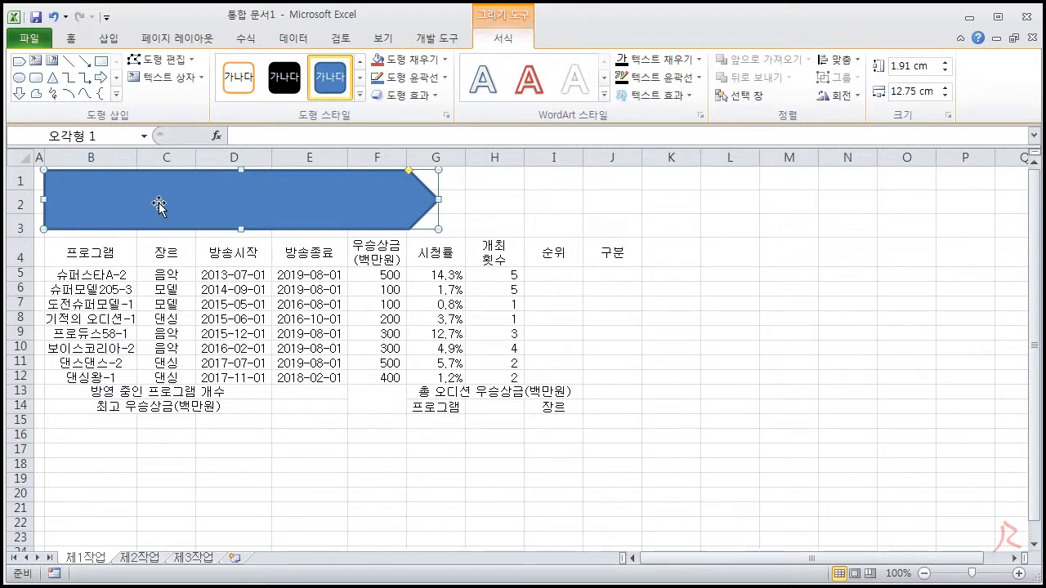
Enter the title 오디션 프로그램 현황 in the pentagon shape
click(71, 38)
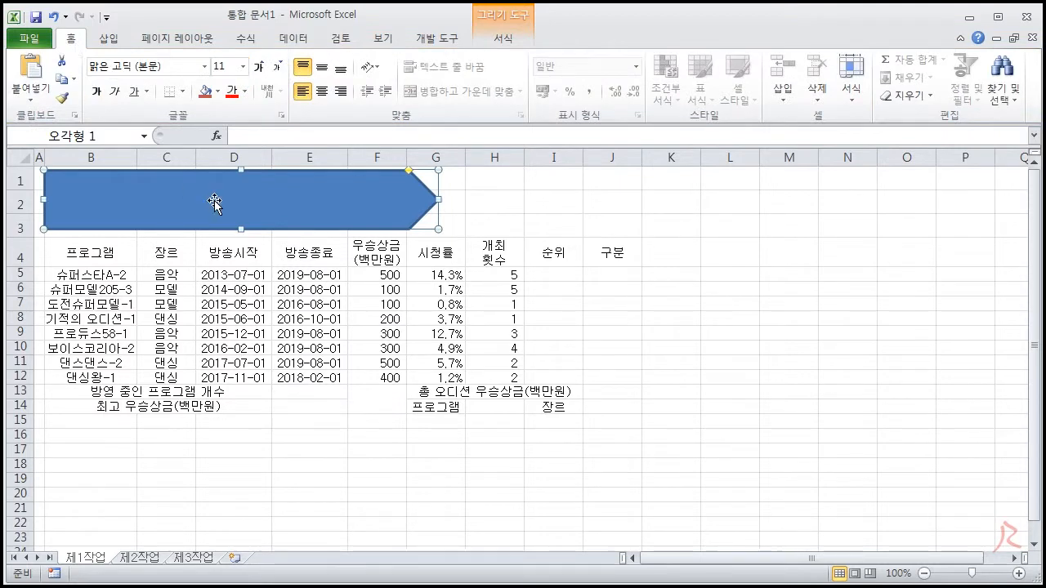
text(오디션프로그램 현황)
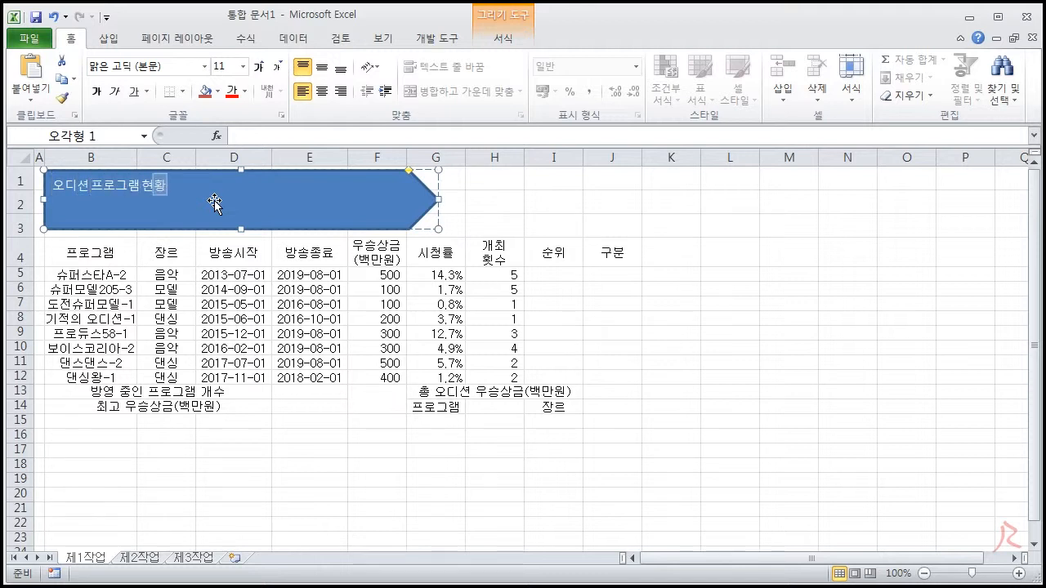
Set the title shape's font to 굴림 and its size to 24
click(346, 189)
click(159, 65)
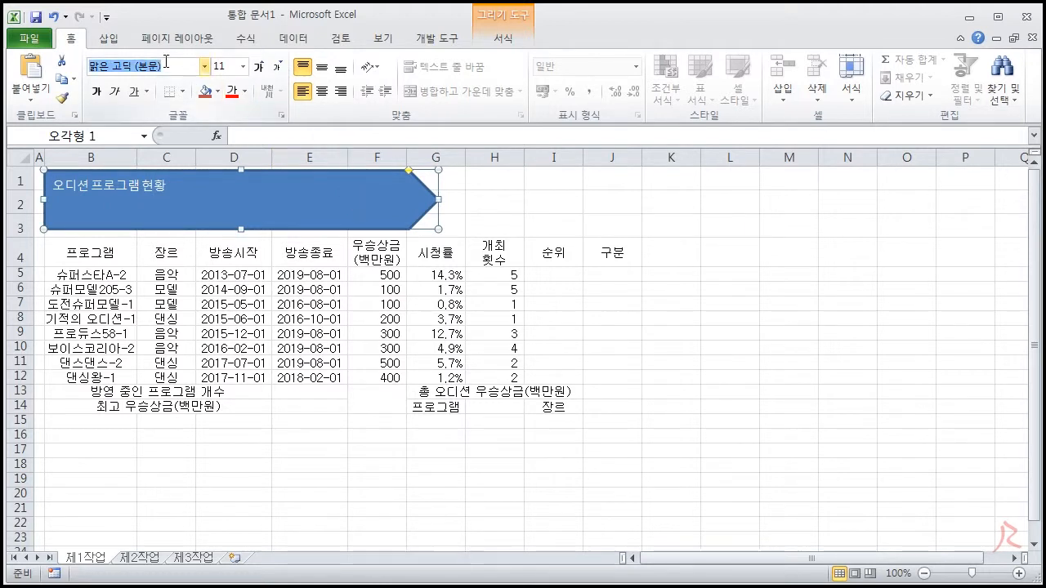
text(굴림)
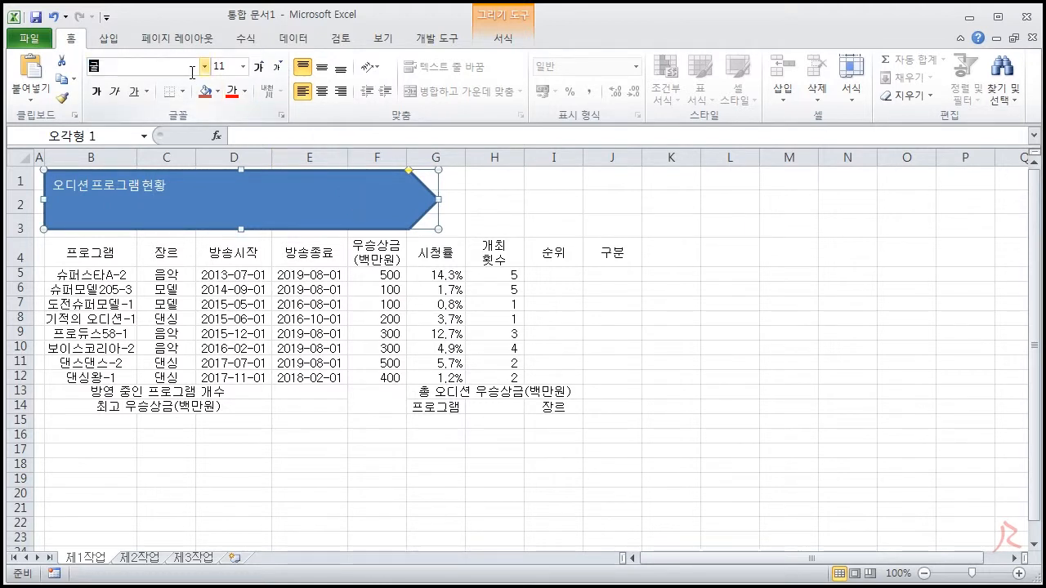
key(Return)
click(225, 67)
text(24)
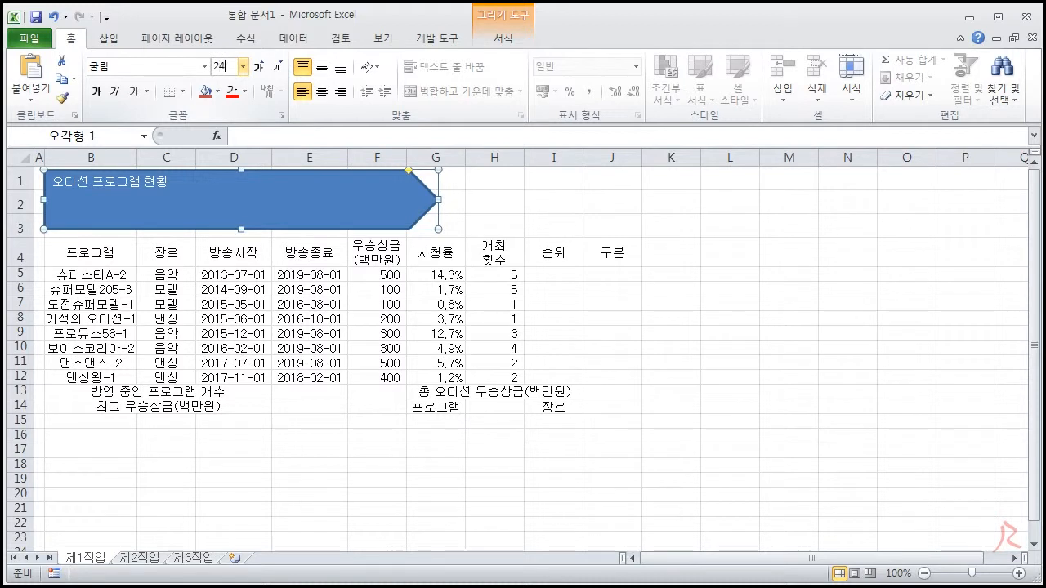
key(Return)
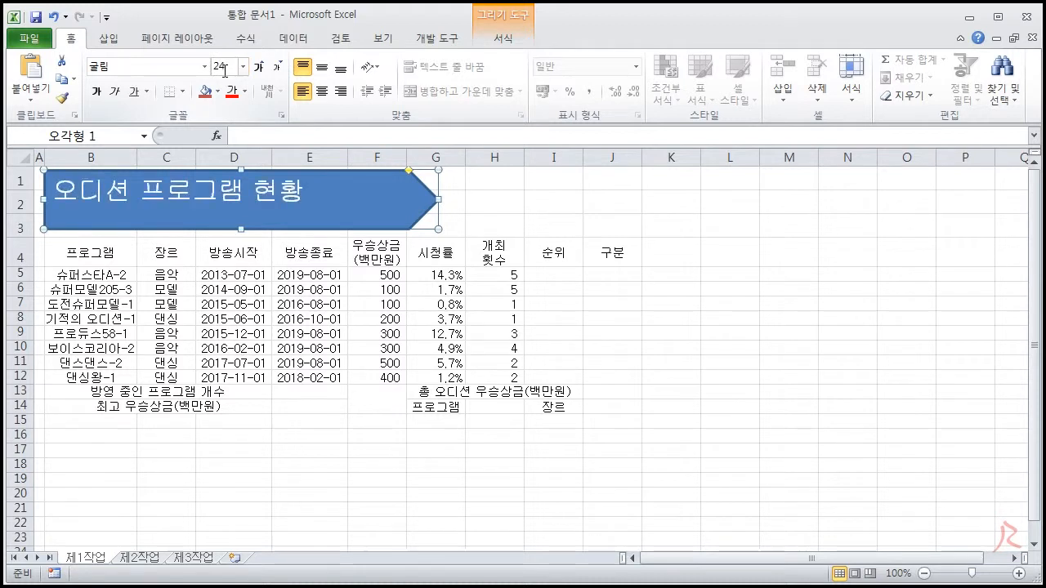
Make the pentagon's title text bold and centre it both horizontally and vertically in the shape
click(95, 93)
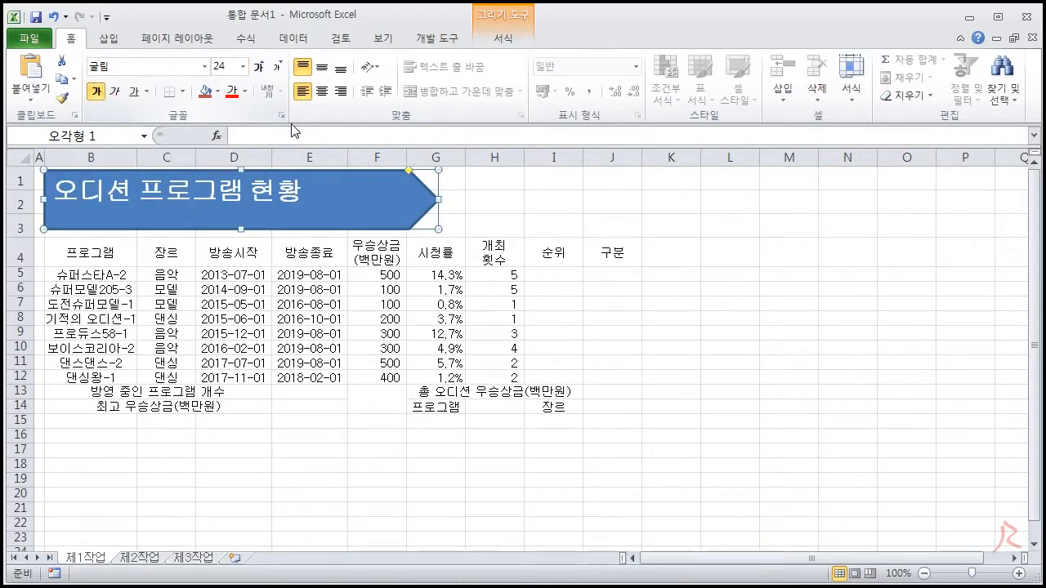
click(323, 91)
click(323, 69)
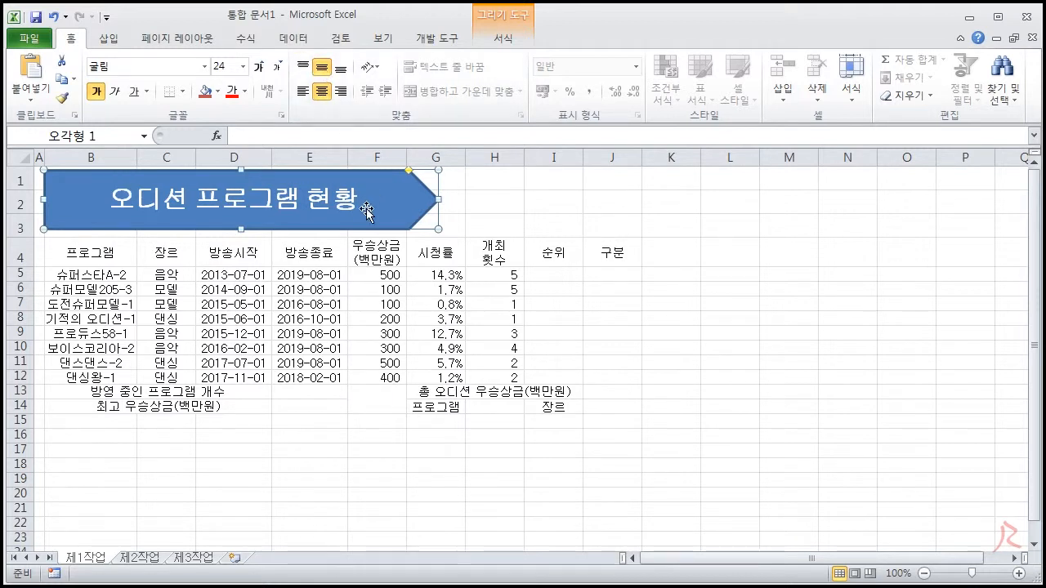
Fill the pentagon title shape with standard yellow and give it the outer shadow 오프셋 오른쪽
click(500, 39)
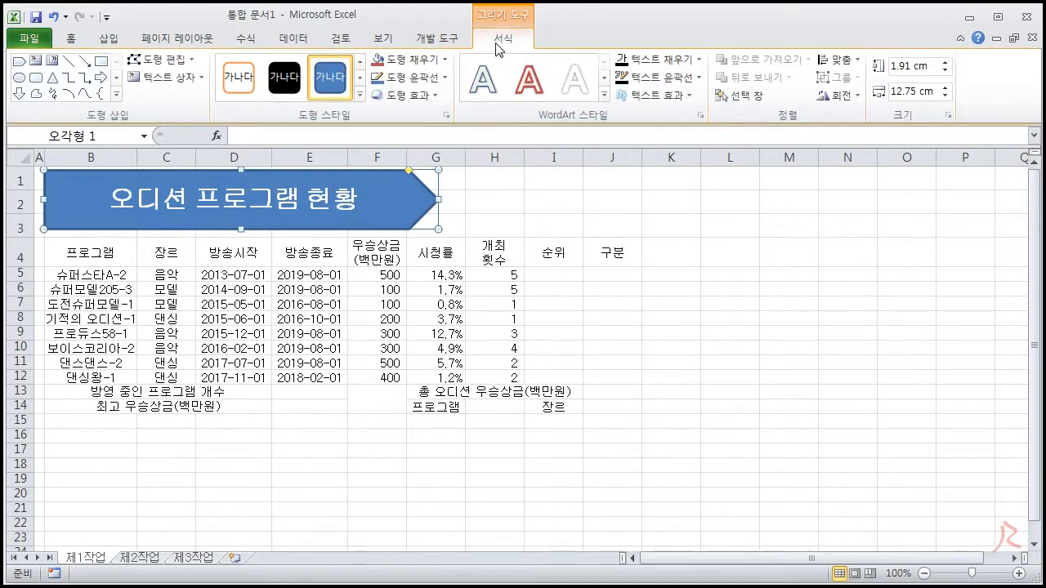
click(445, 59)
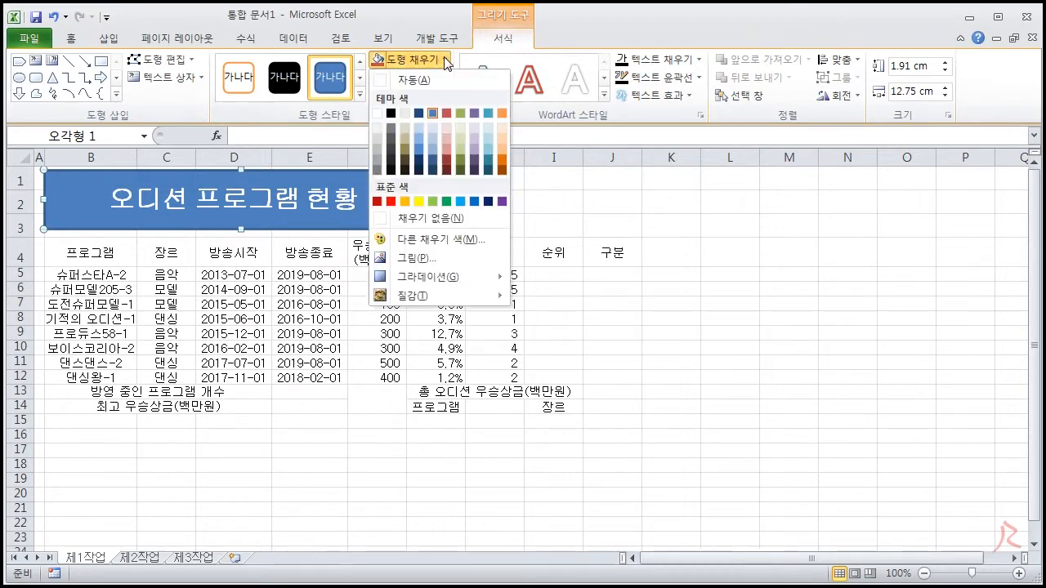
click(419, 202)
click(422, 95)
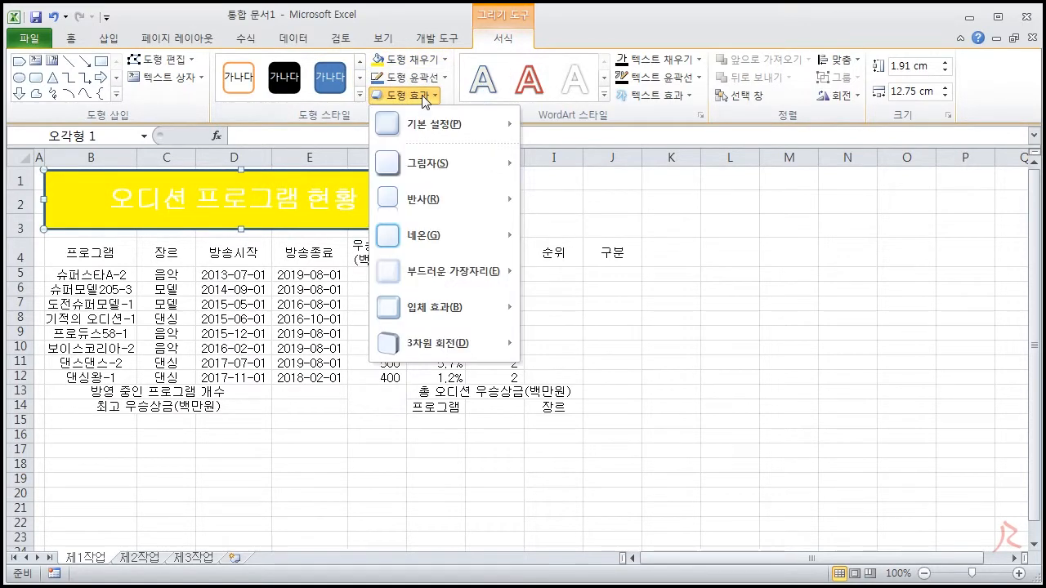
mouse_move(439, 167)
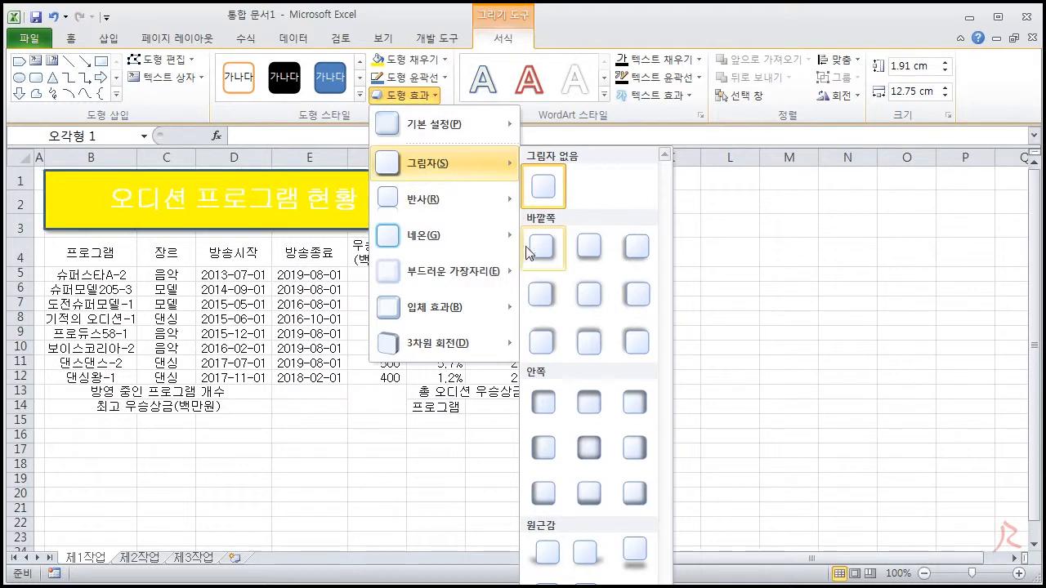
click(532, 291)
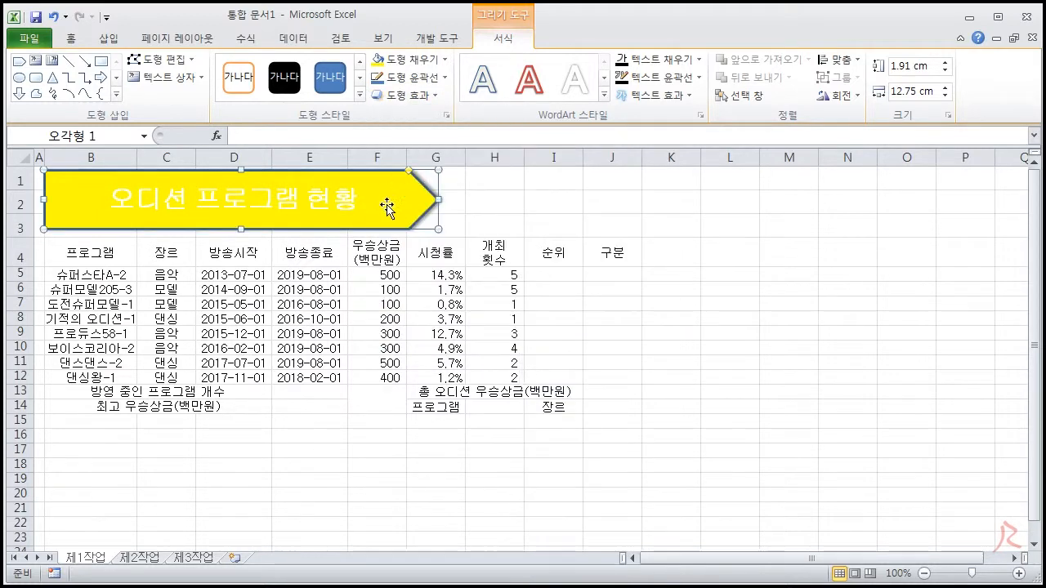
Set the pentagon title's font colour to black and deselect the shape
click(72, 38)
click(245, 92)
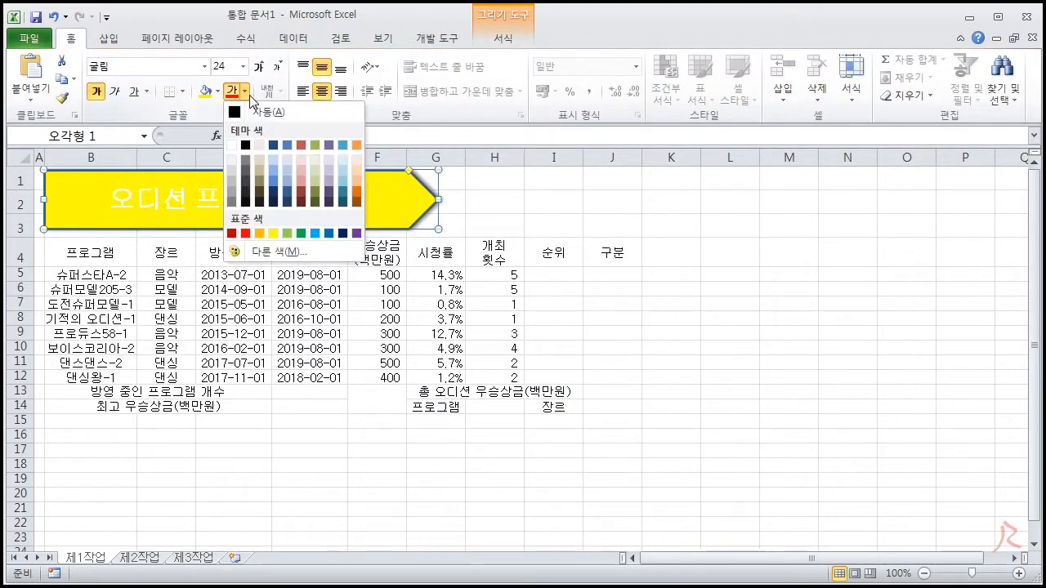
click(248, 113)
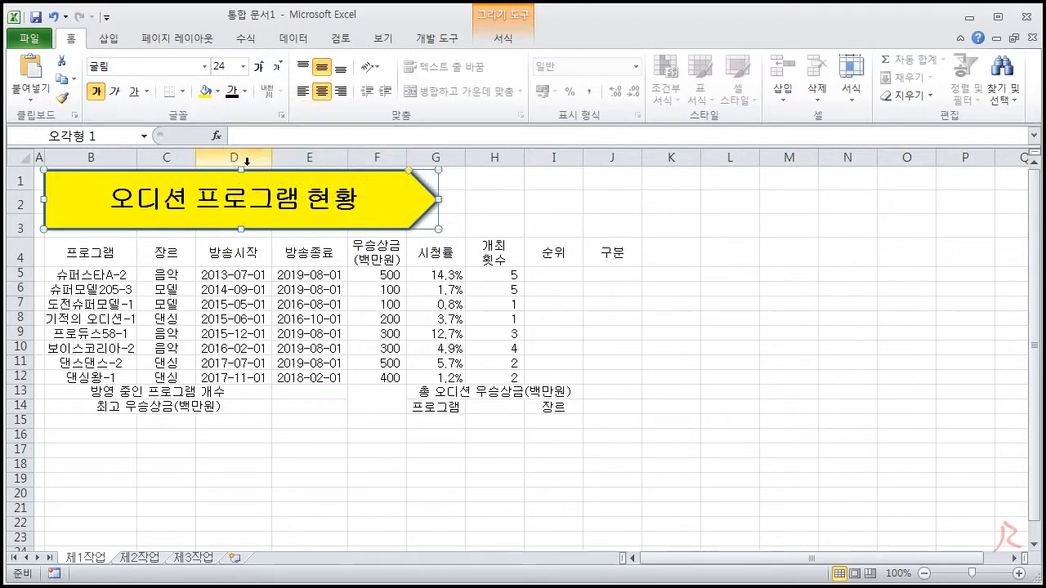
click(654, 224)
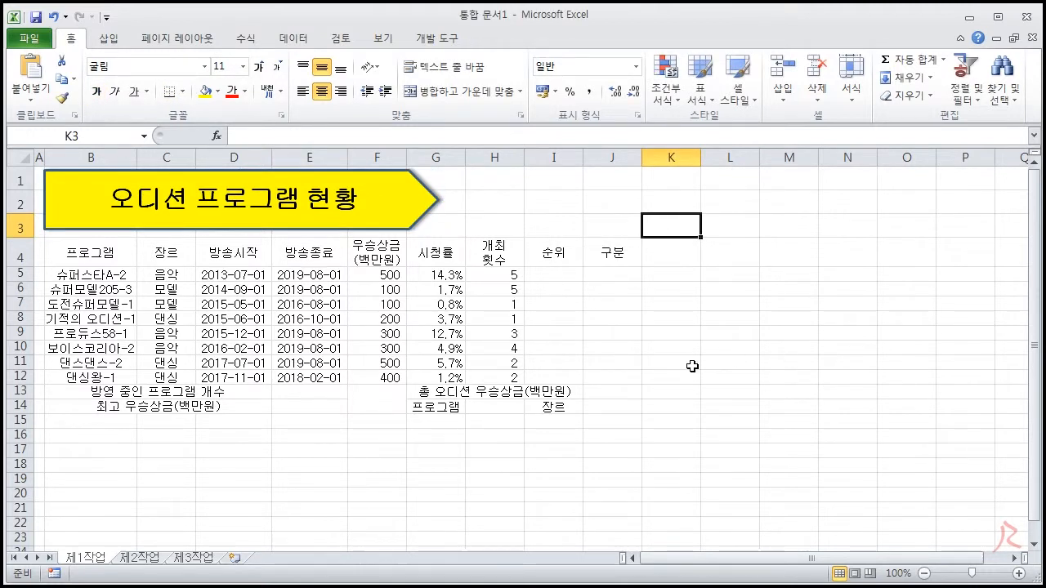
Switch to the exam sheet, examine the condition on building the 결재란 and pasting it as a picture, and return to Excel
click(745, 364)
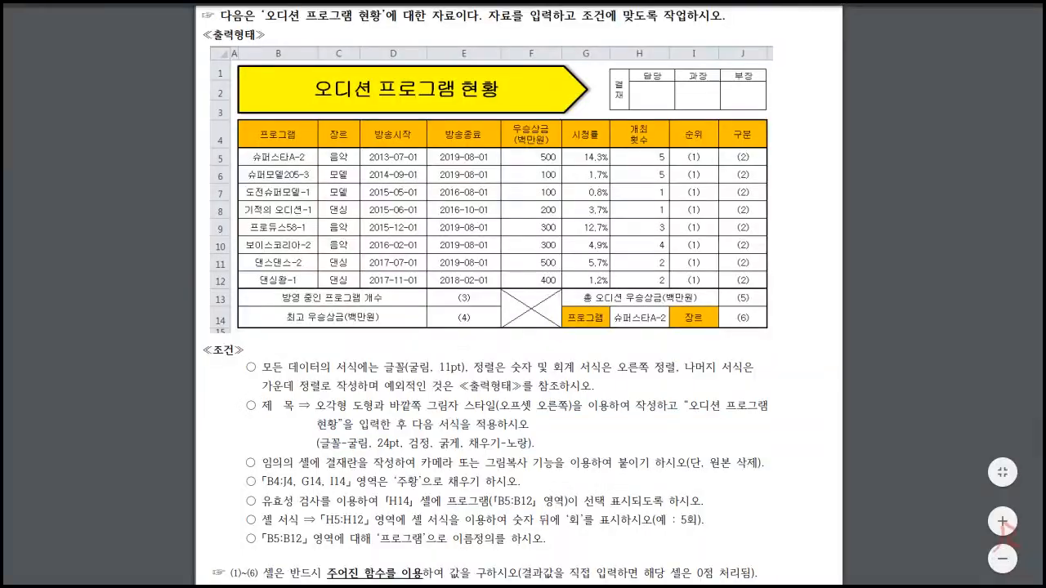
scroll(698, 414, down, 2)
drag(261, 379, 532, 380)
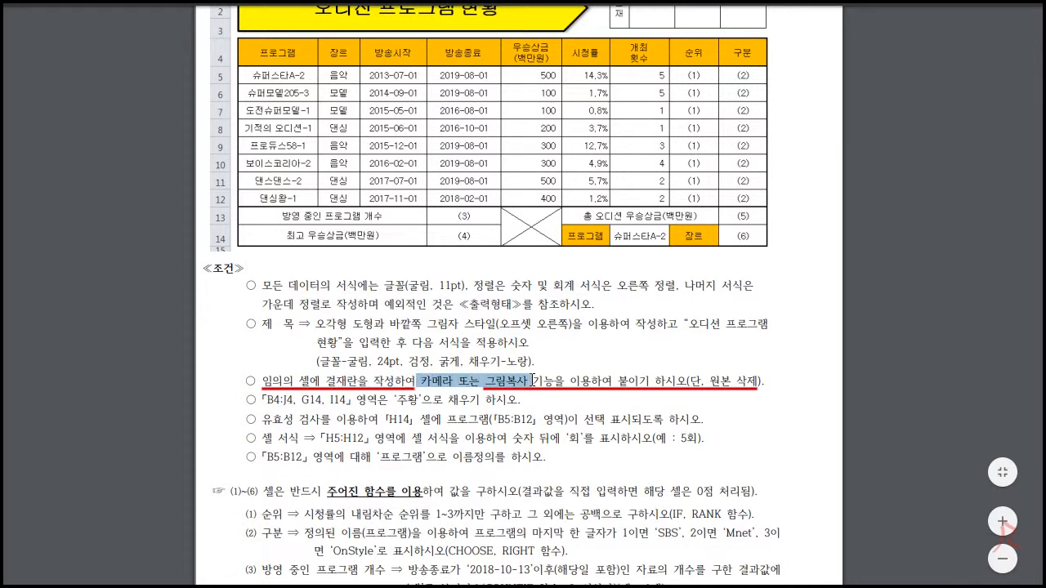
drag(614, 381, 758, 380)
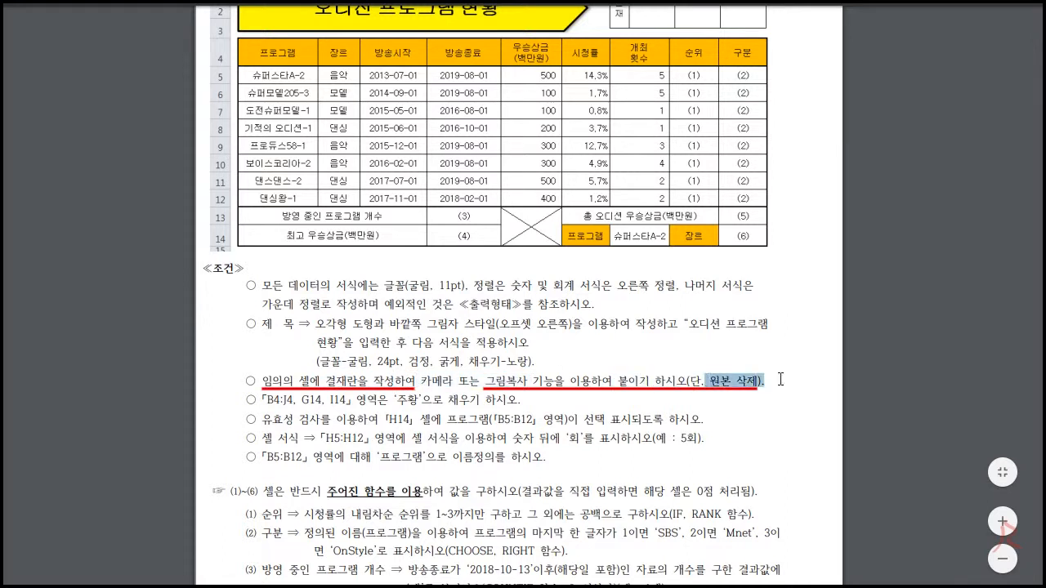
drag(419, 380, 451, 382)
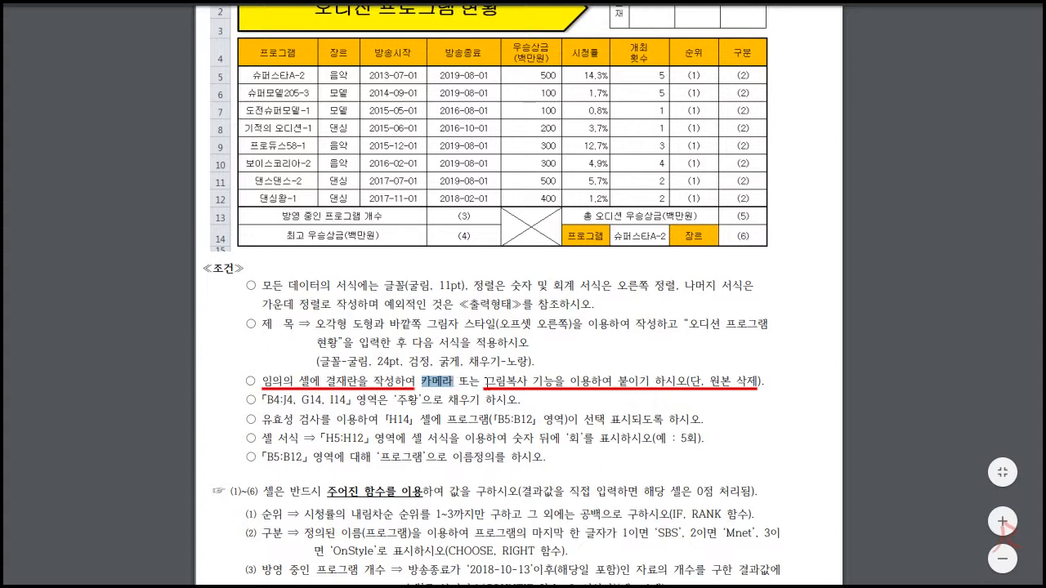
drag(486, 380, 520, 382)
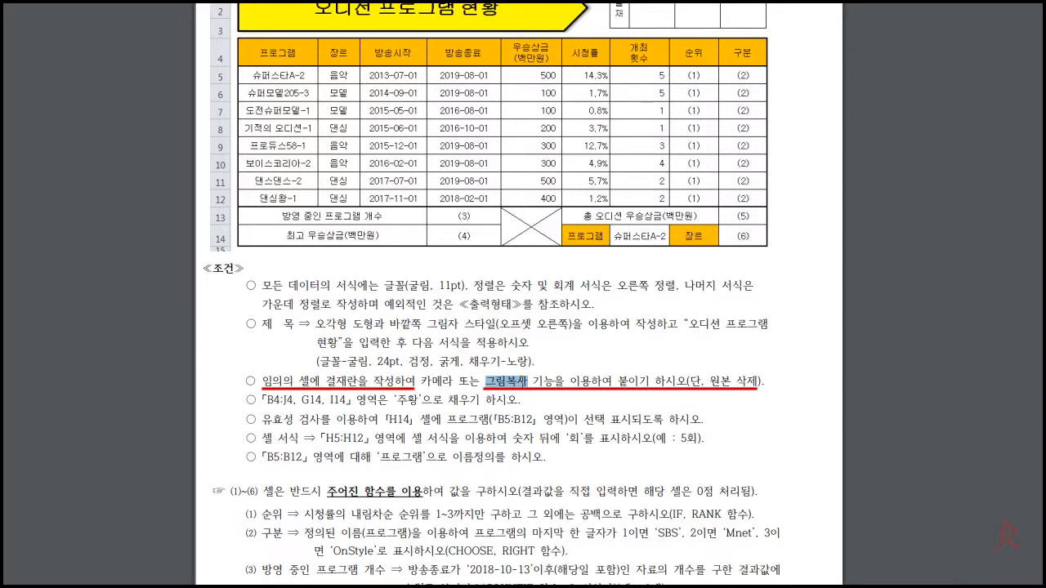
drag(262, 381, 367, 381)
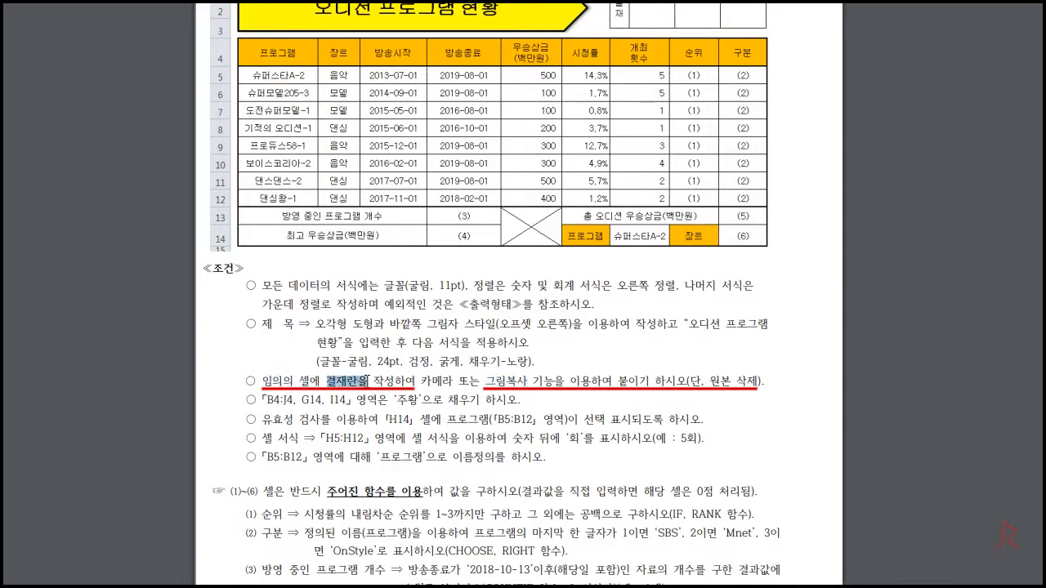
drag(483, 380, 535, 381)
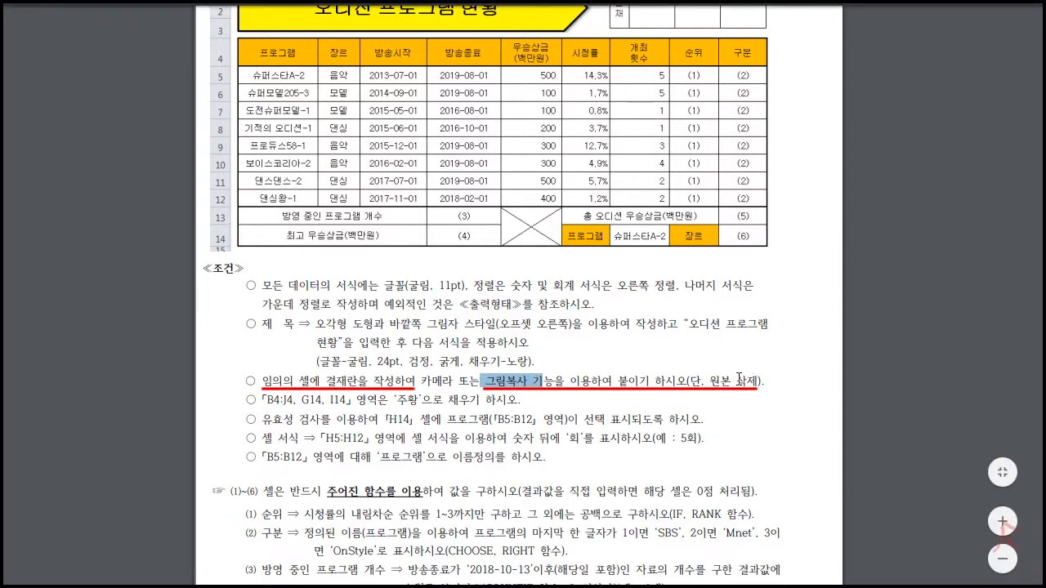
drag(689, 381, 757, 382)
click(576, 375)
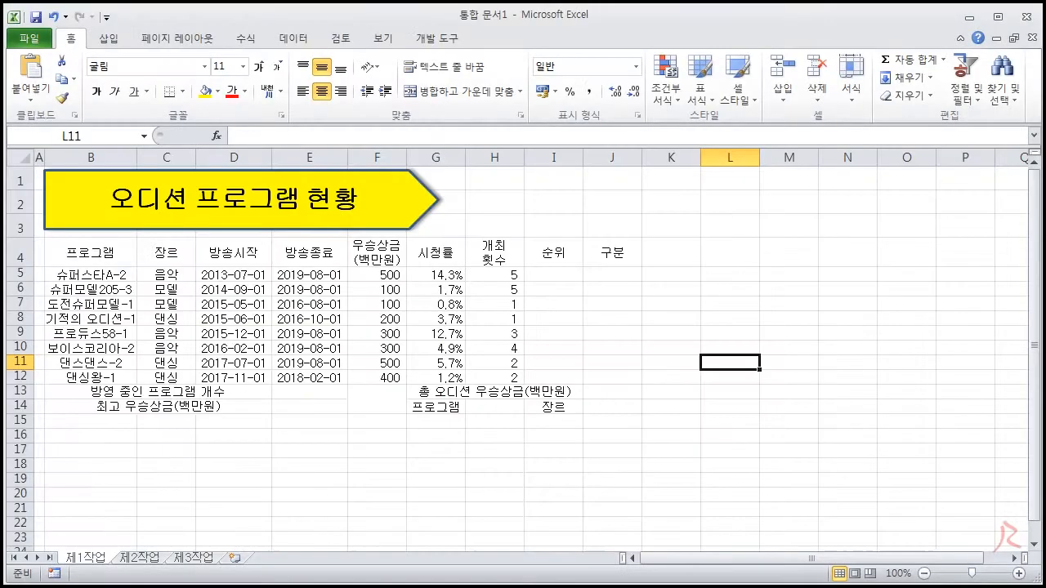
key(alt+Tab)
drag(748, 305, 889, 335)
drag(249, 482, 374, 506)
drag(711, 482, 871, 497)
drag(707, 303, 840, 346)
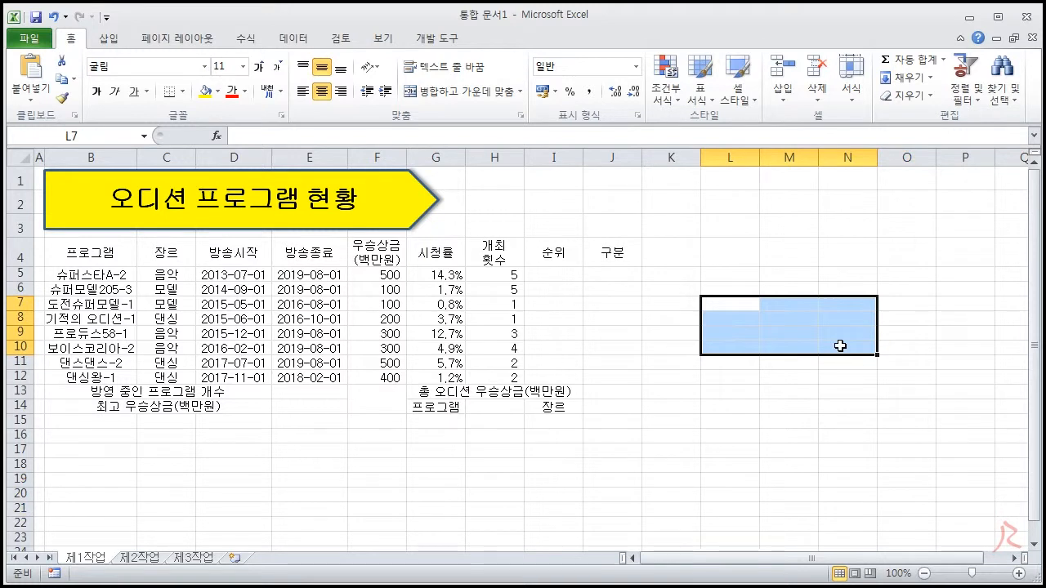
drag(725, 302, 856, 315)
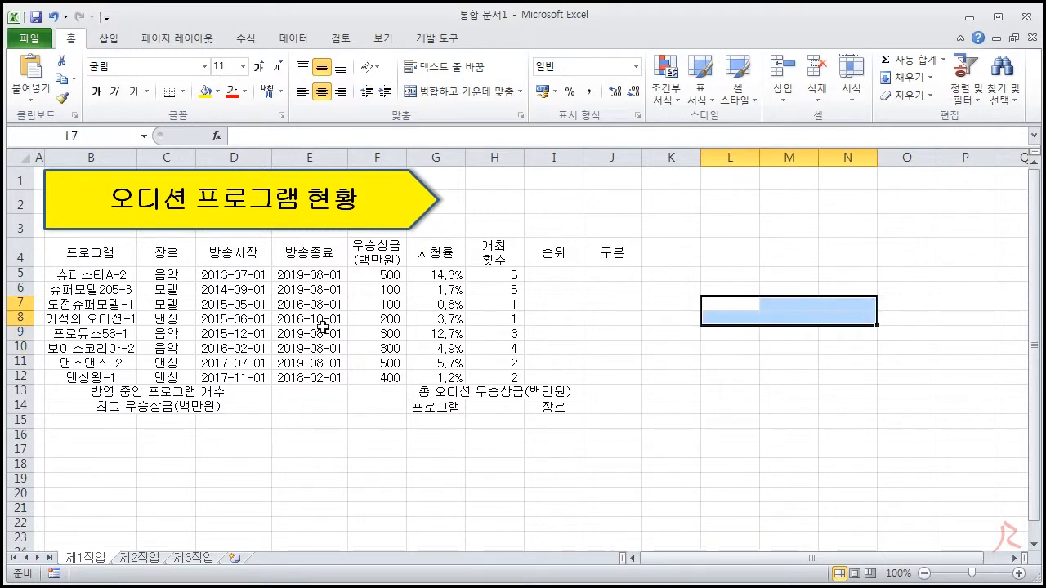
drag(251, 478, 404, 506)
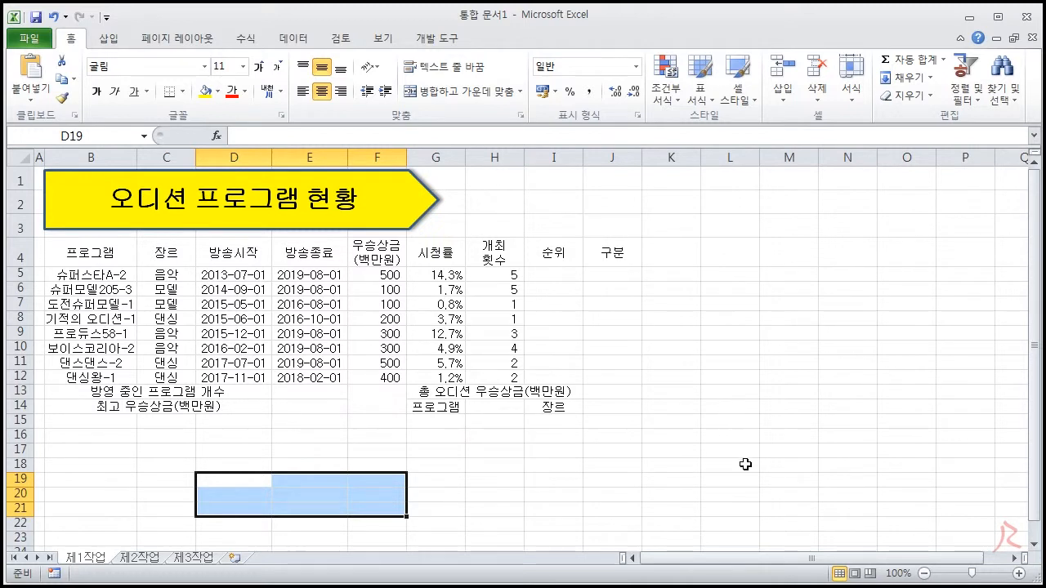
drag(745, 464, 869, 497)
click(863, 482)
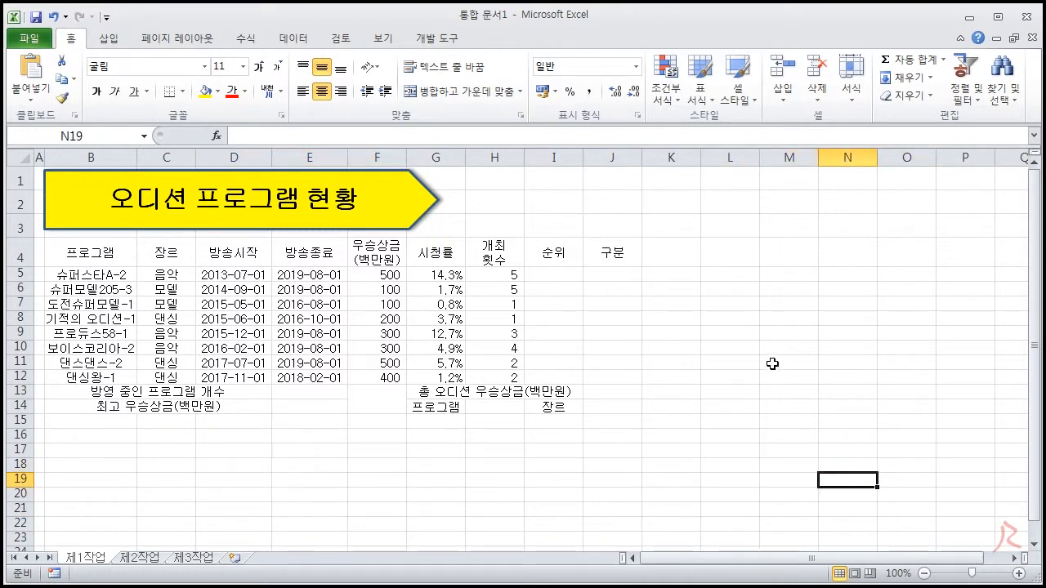
Narrow column L, make row 19 much taller and row 18 slightly taller to size the approval box cells
drag(757, 164, 721, 163)
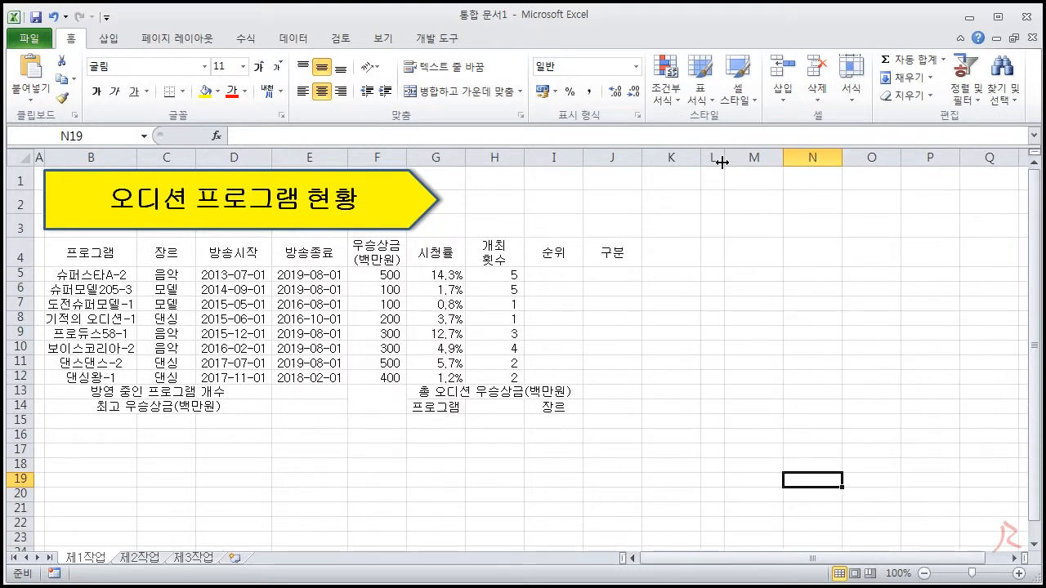
drag(26, 487, 27, 510)
drag(27, 472, 27, 477)
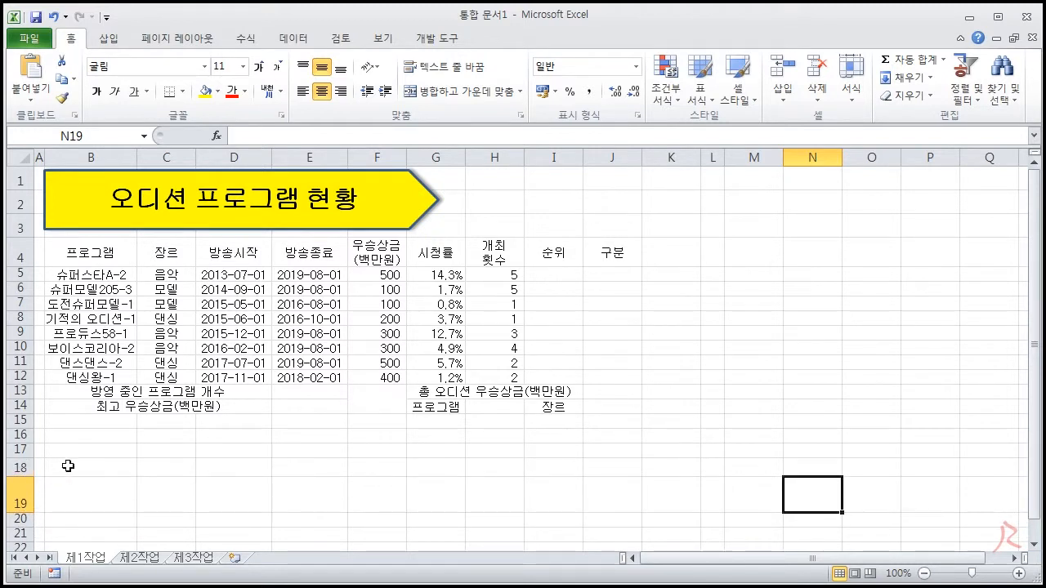
Apply all borders to the approval box range L18:O19
drag(707, 468, 852, 495)
click(712, 468)
drag(713, 467, 861, 490)
click(182, 91)
click(214, 229)
click(898, 439)
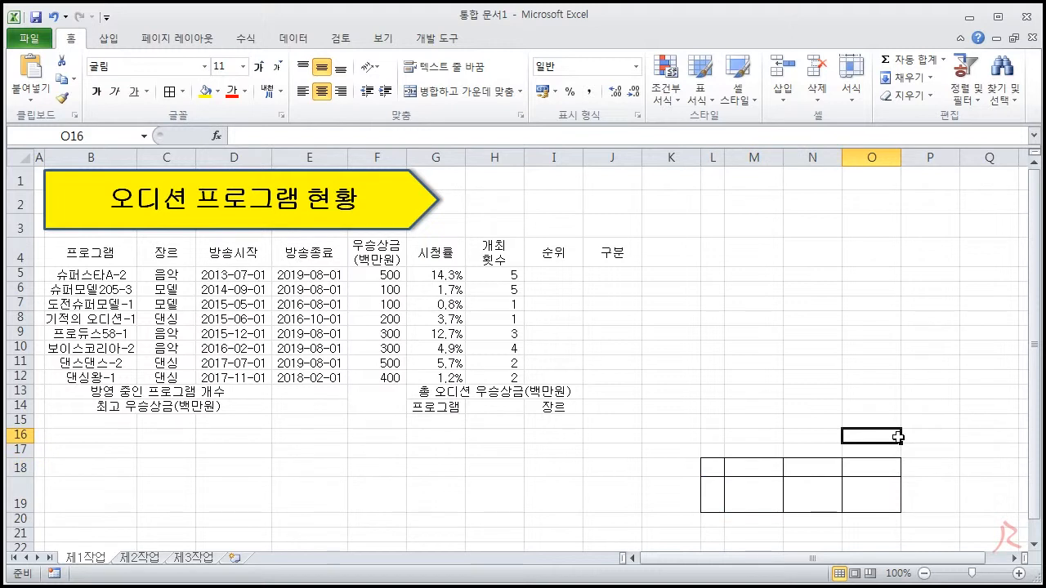
Merge and centre cells L18:L19 of the approval box
drag(710, 468, 712, 490)
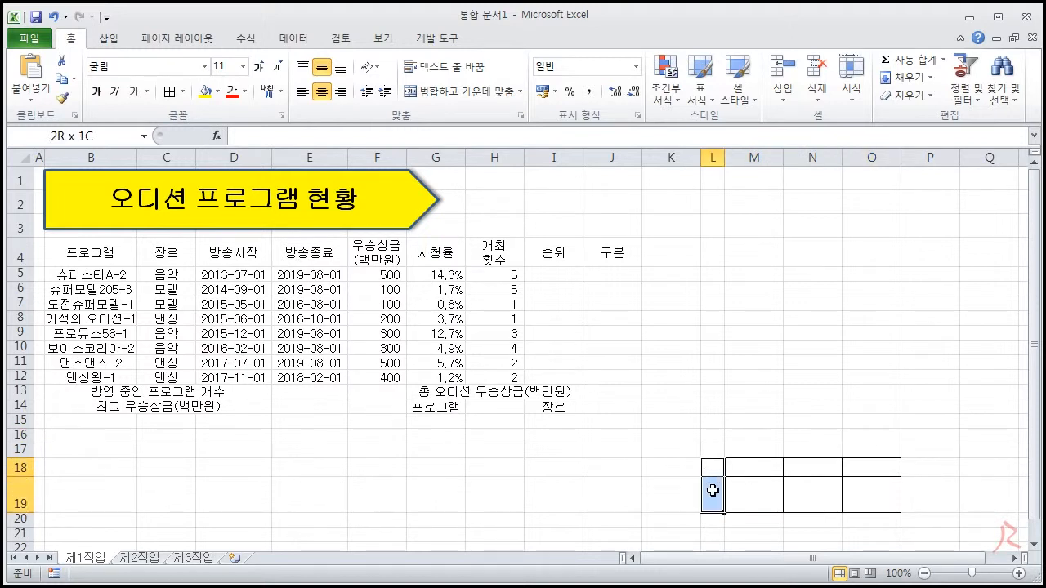
click(445, 91)
drag(714, 489, 852, 493)
click(719, 488)
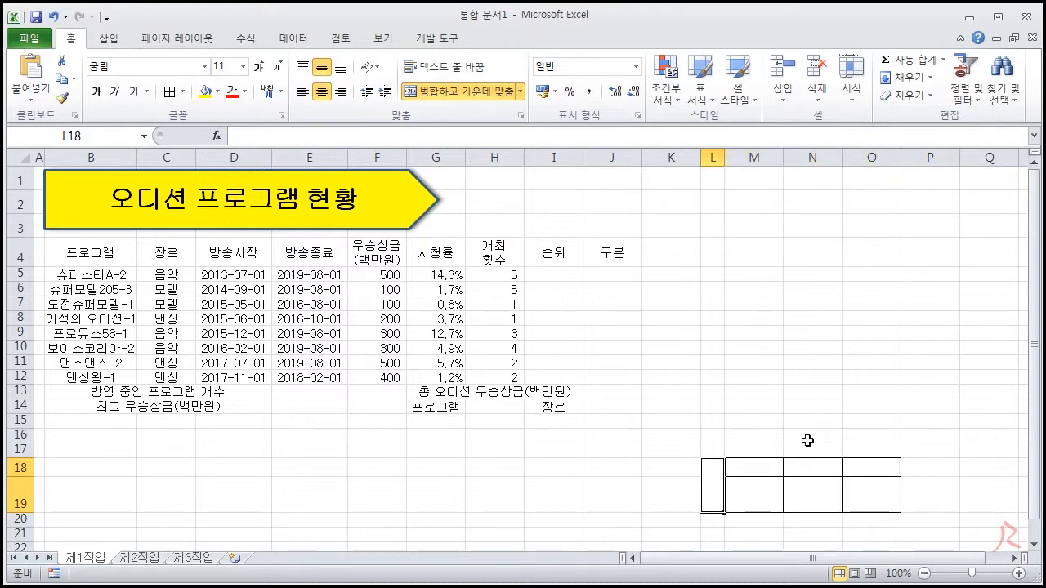
Enter 결재 in the merged cell L18 and the headings 담당, 과장 and 부장 in M18:O18
text(결재)
key(Tab)
text(담당)
key(Tab)
text(과장)
key(Tab)
text(부장)
key(Return)
click(869, 421)
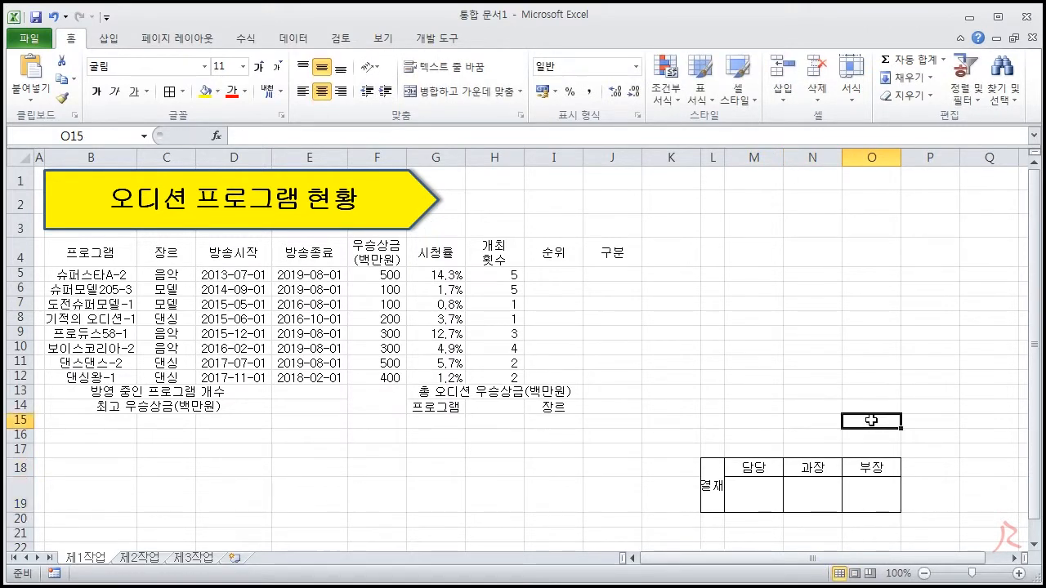
Set the 결재 text in the merged cell L18 to vertical writing (세로 쓰기)
click(715, 488)
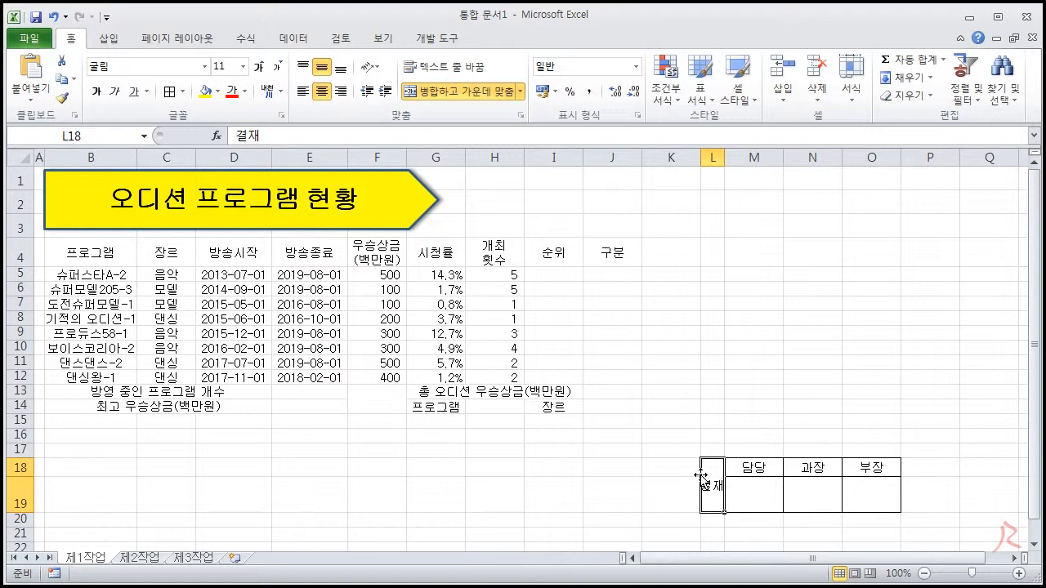
click(371, 72)
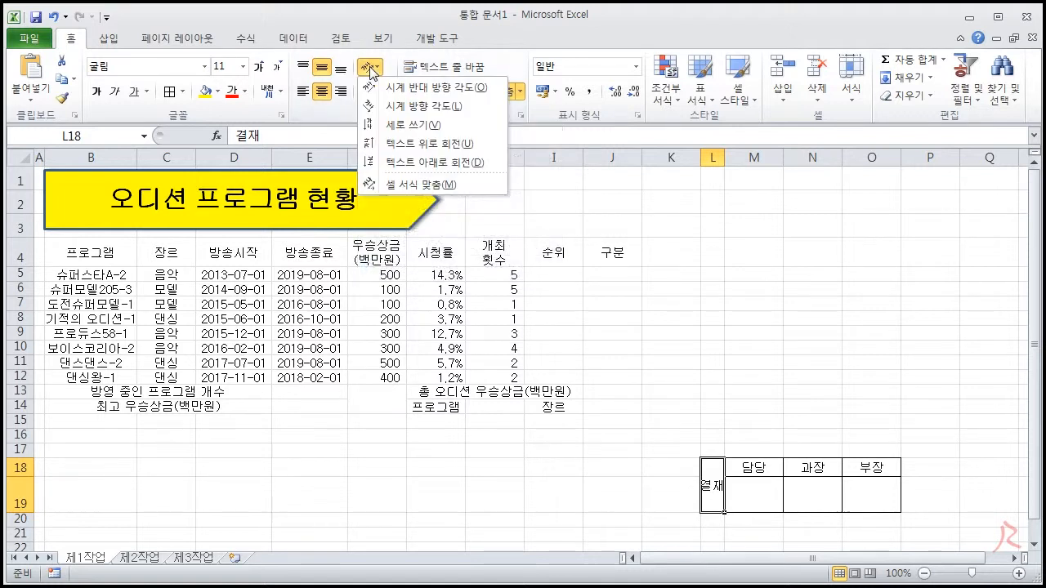
click(376, 128)
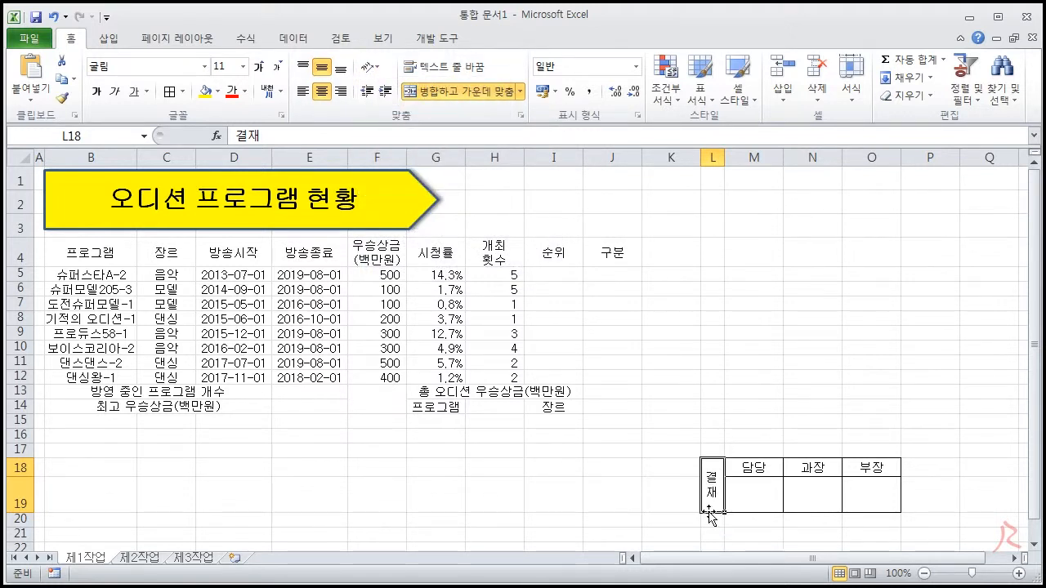
Copy the approval box L18:O19 and paste it as a picture
drag(739, 469, 853, 485)
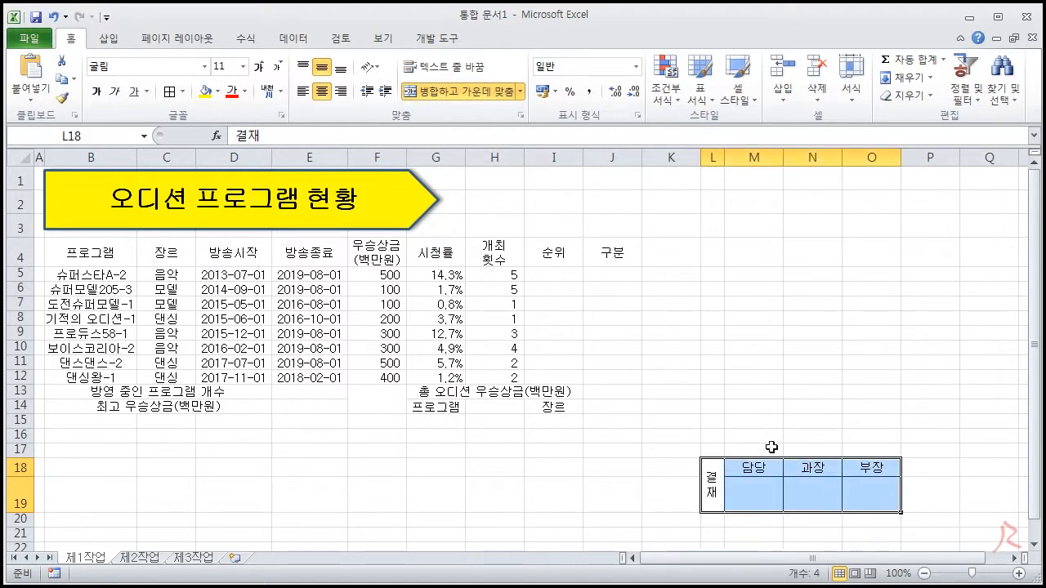
key(ctrl+c)
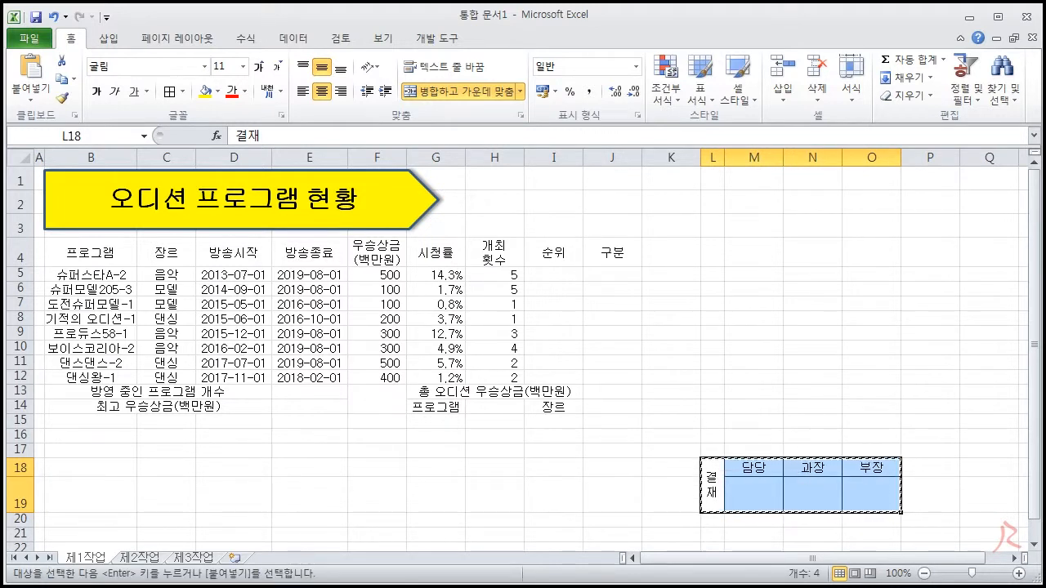
click(32, 96)
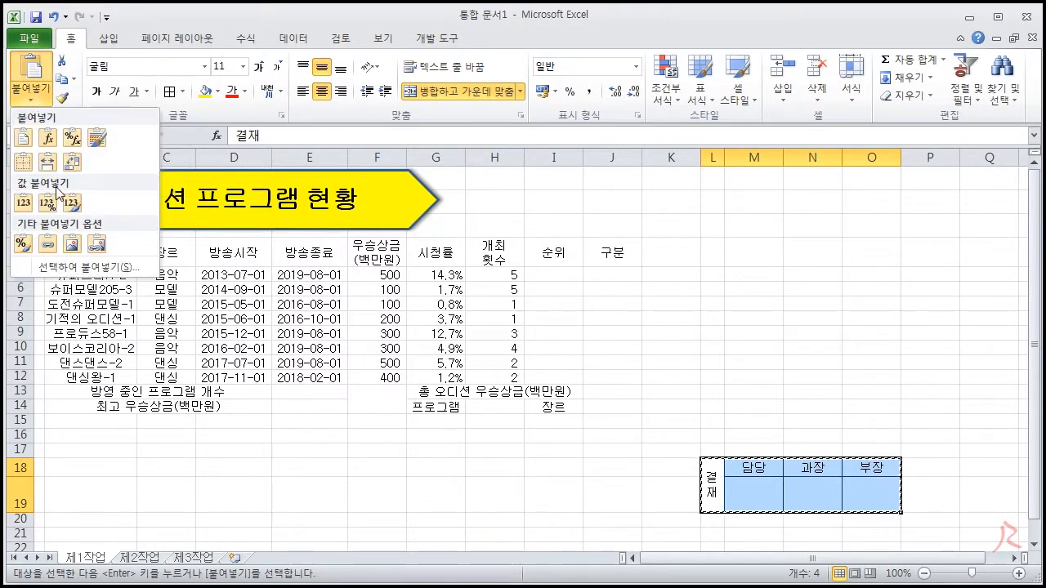
click(72, 248)
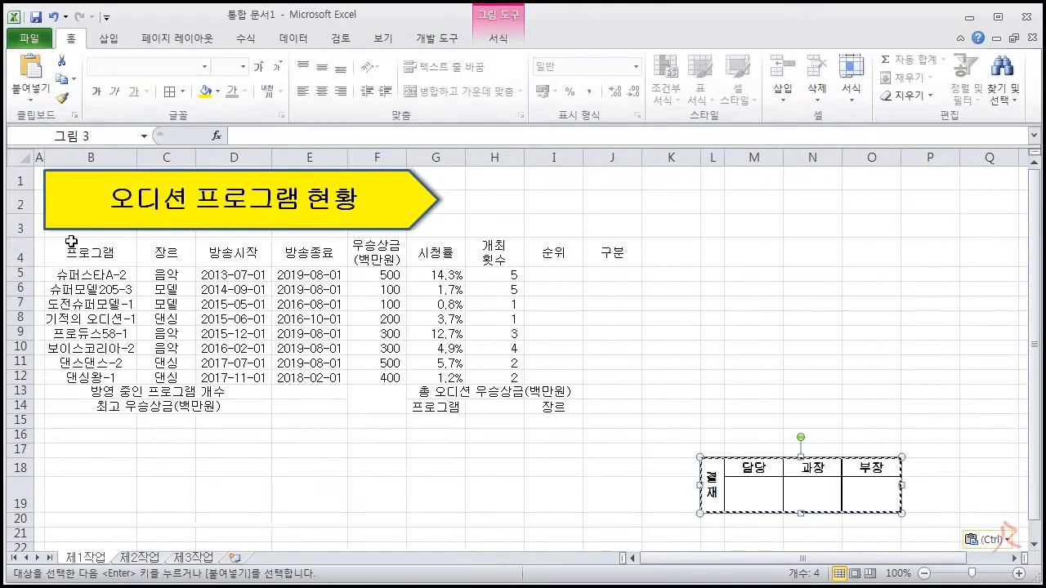
Move the pasted approval box picture beside the title, over rows 1 to 3 from column H to column K
drag(791, 466, 666, 313)
drag(655, 349, 700, 306)
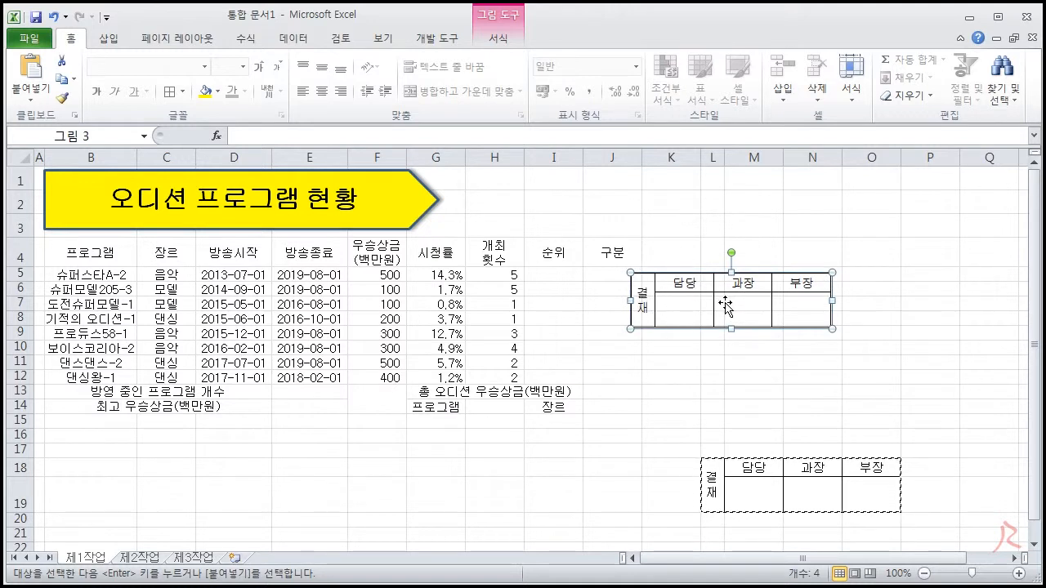
drag(726, 306, 681, 249)
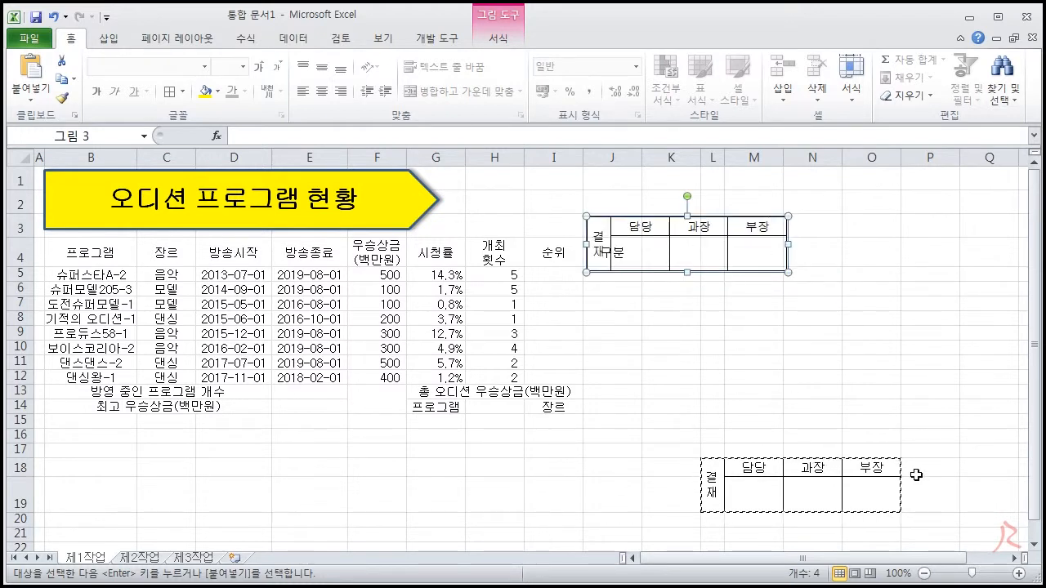
drag(721, 255, 605, 214)
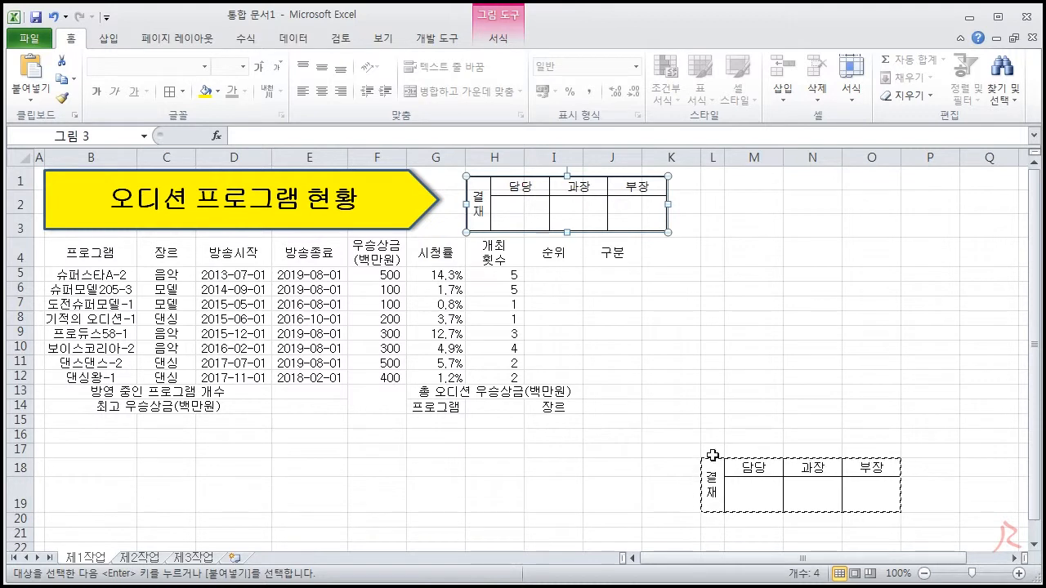
click(854, 377)
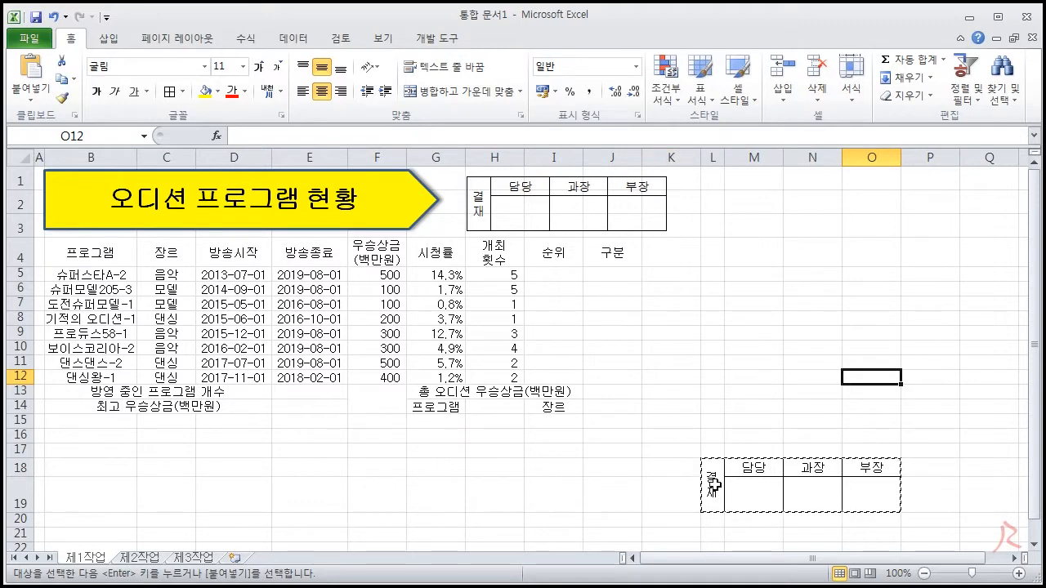
Clear the contents of the original approval box in L18:O19
drag(712, 483, 861, 478)
key(Delete)
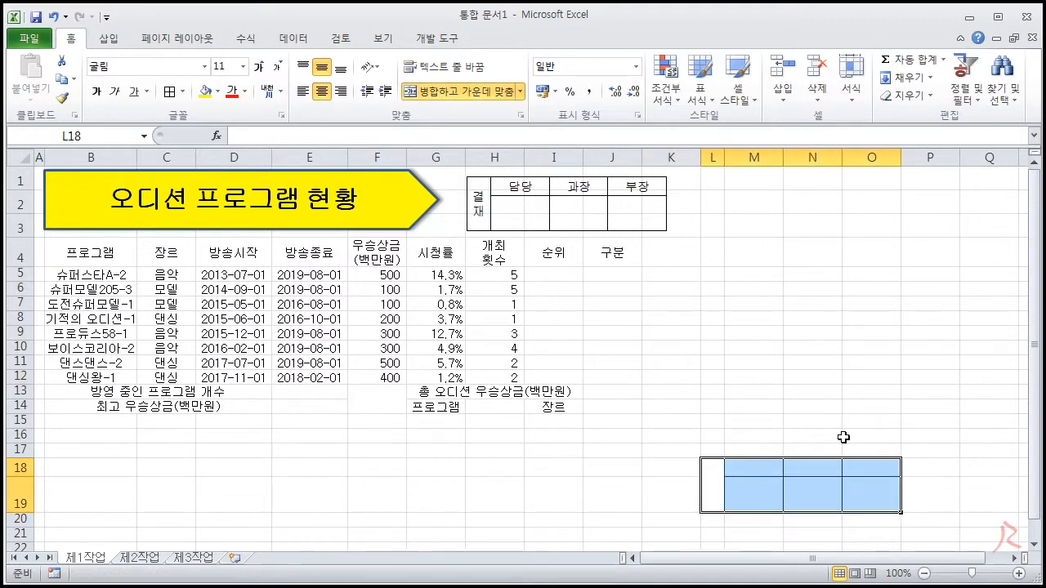
click(812, 376)
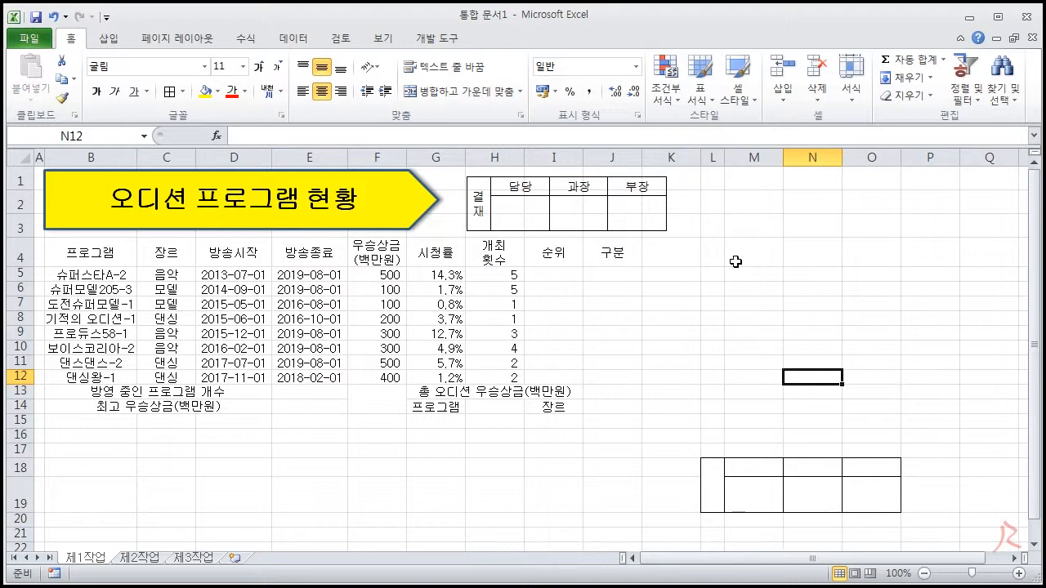
Delete columns K through P, which hold the original approval box
drag(670, 157, 936, 157)
right_click(869, 160)
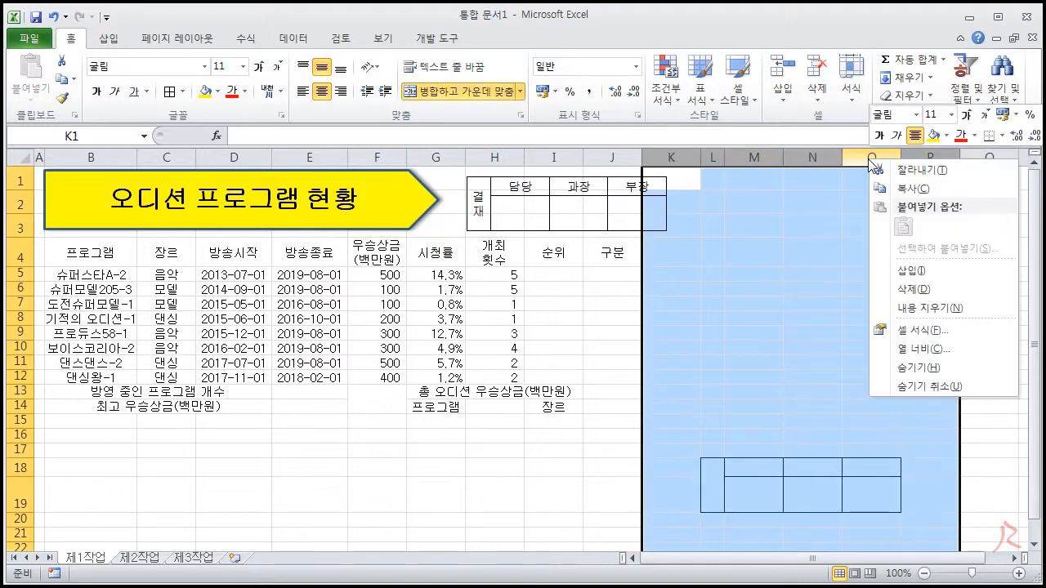
click(903, 289)
click(847, 318)
Delete rows 17 through 21 below the table
drag(25, 445, 24, 535)
right_click(93, 511)
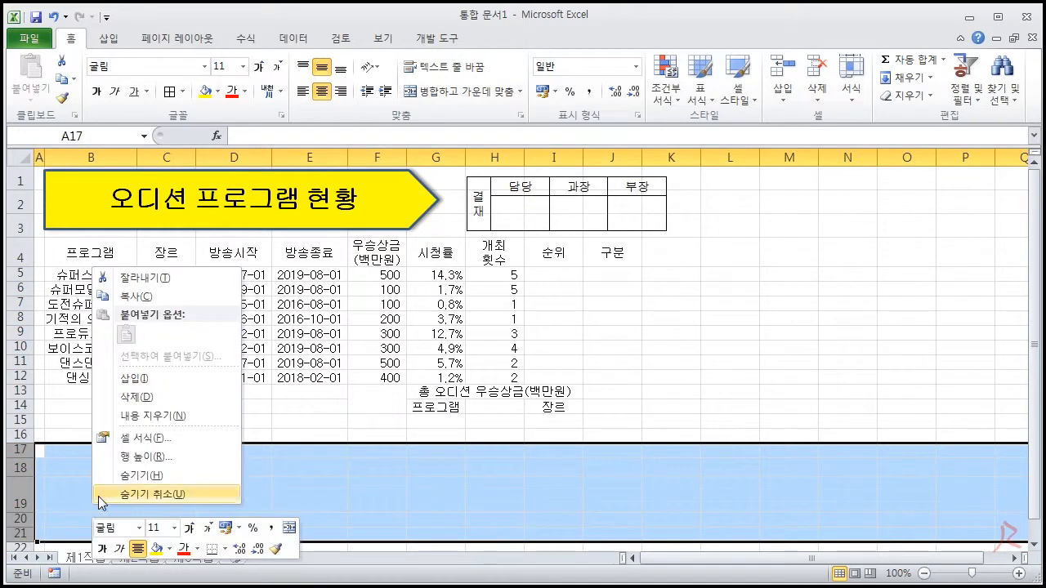
click(130, 396)
click(747, 466)
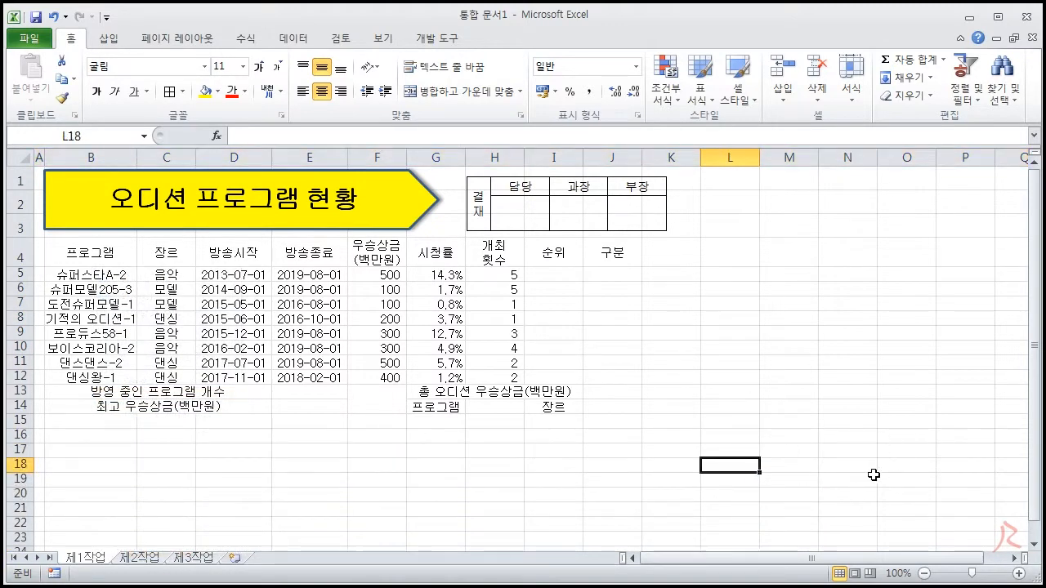
click(741, 378)
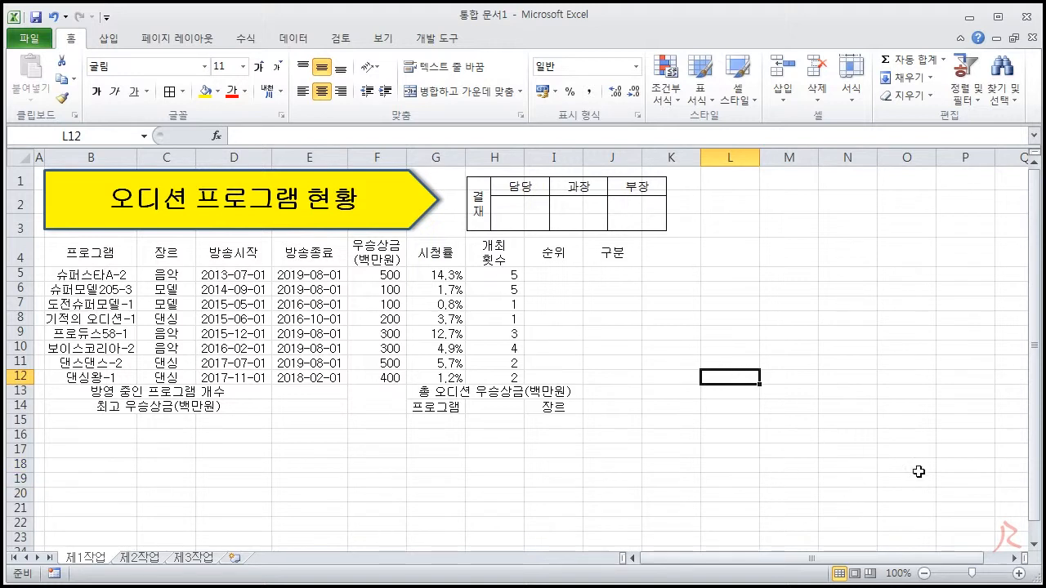
Shift the approval box picture slightly to the right within rows 1 to 3
click(583, 217)
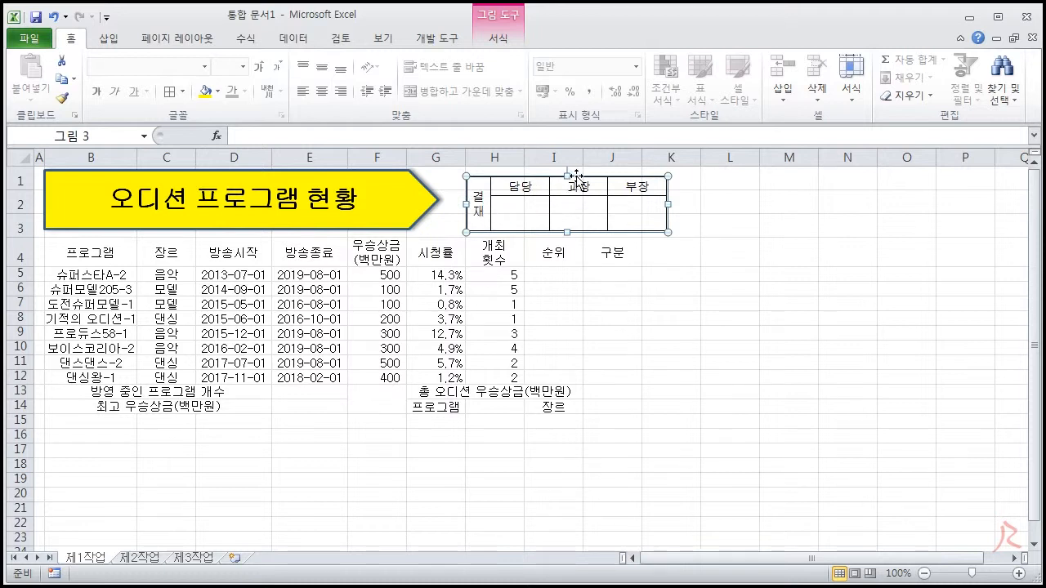
drag(578, 204, 584, 204)
click(632, 252)
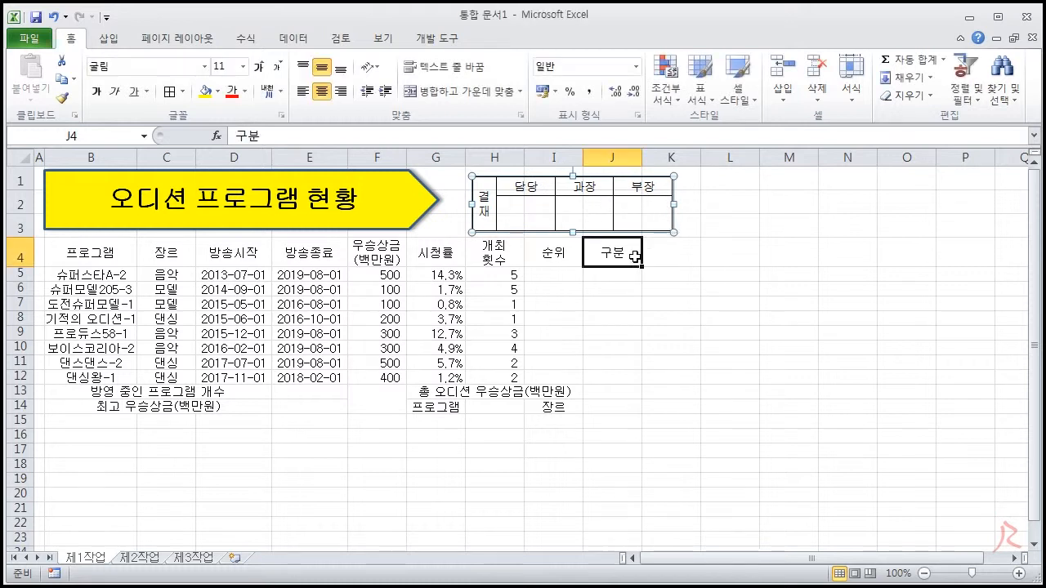
Try to narrow the approval box picture so it ends within column J, and undo the resize
click(662, 214)
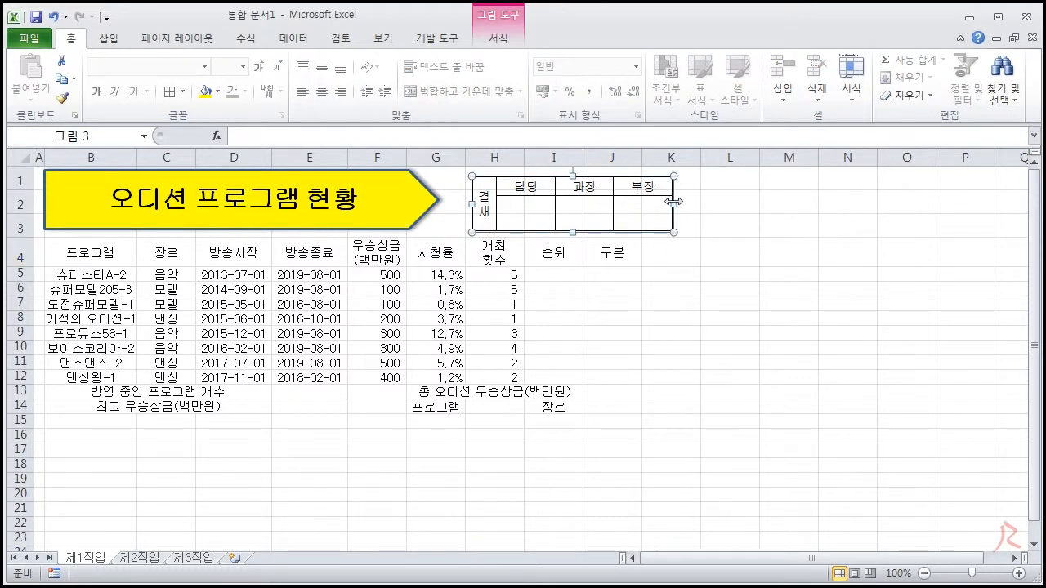
drag(641, 206, 611, 211)
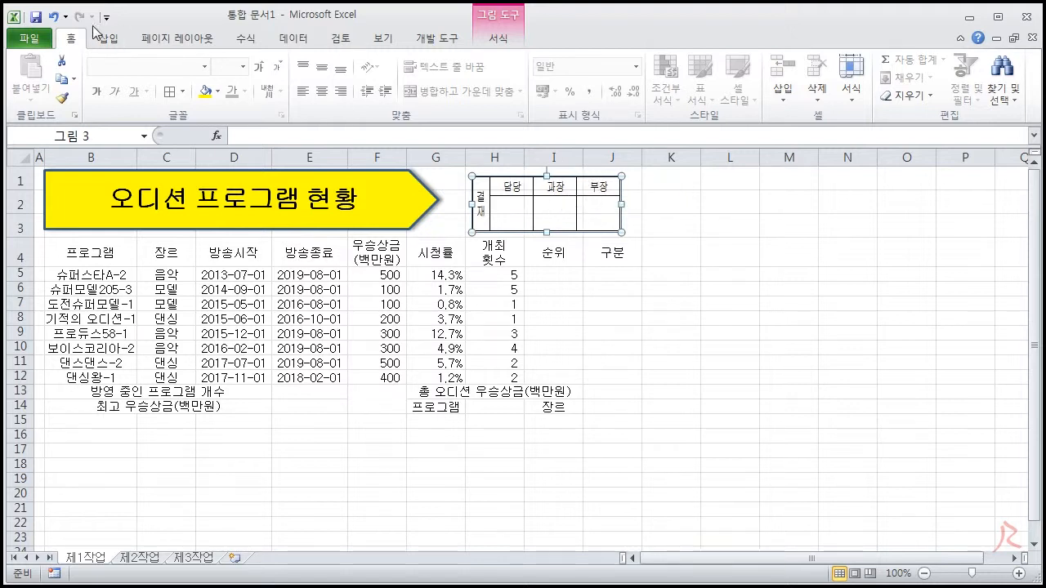
click(53, 18)
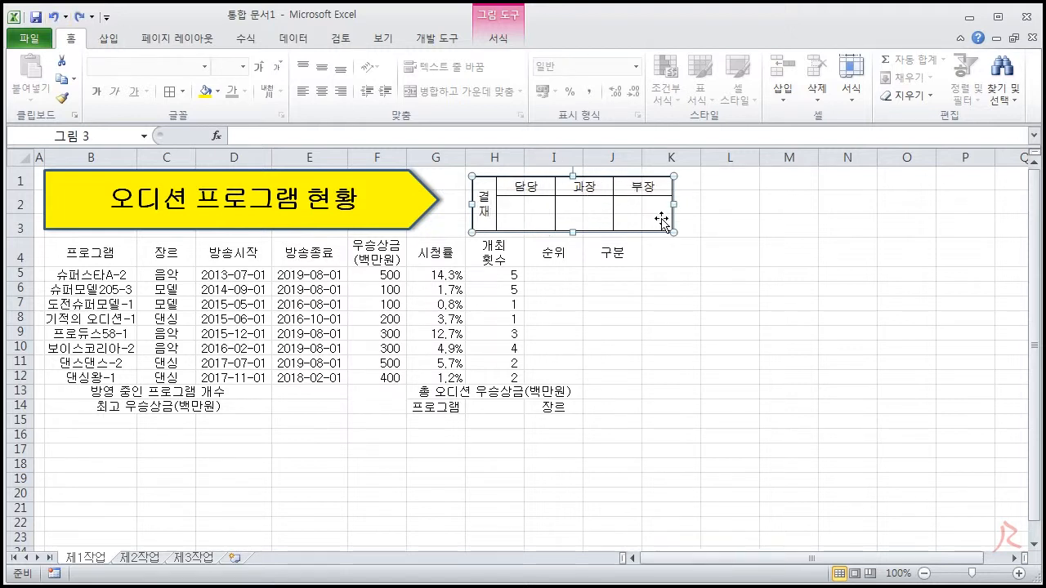
Widen columns I and J so that column J ends at the right edge of the approval box picture
click(707, 272)
drag(584, 159, 672, 159)
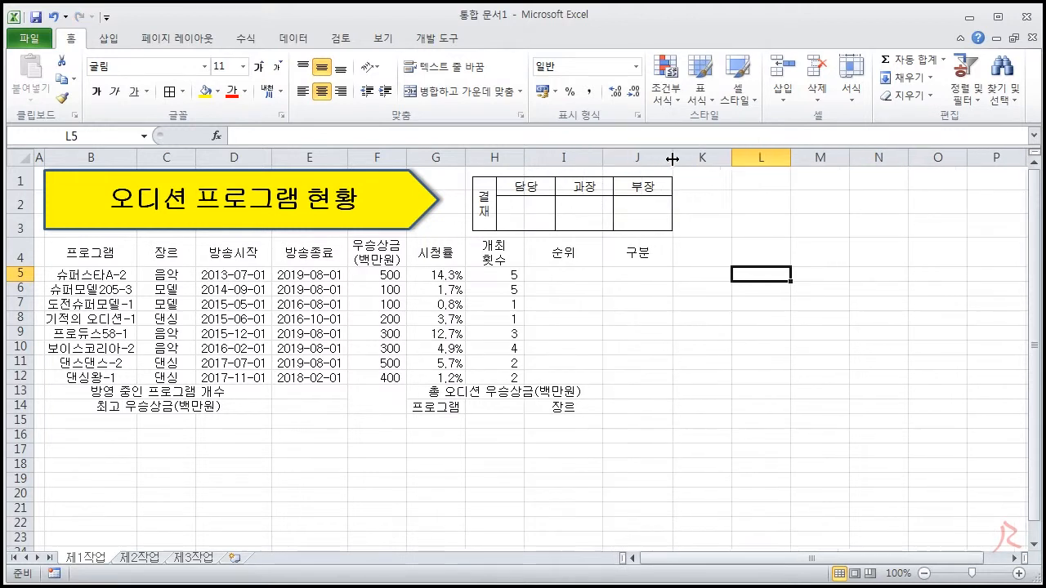
click(857, 347)
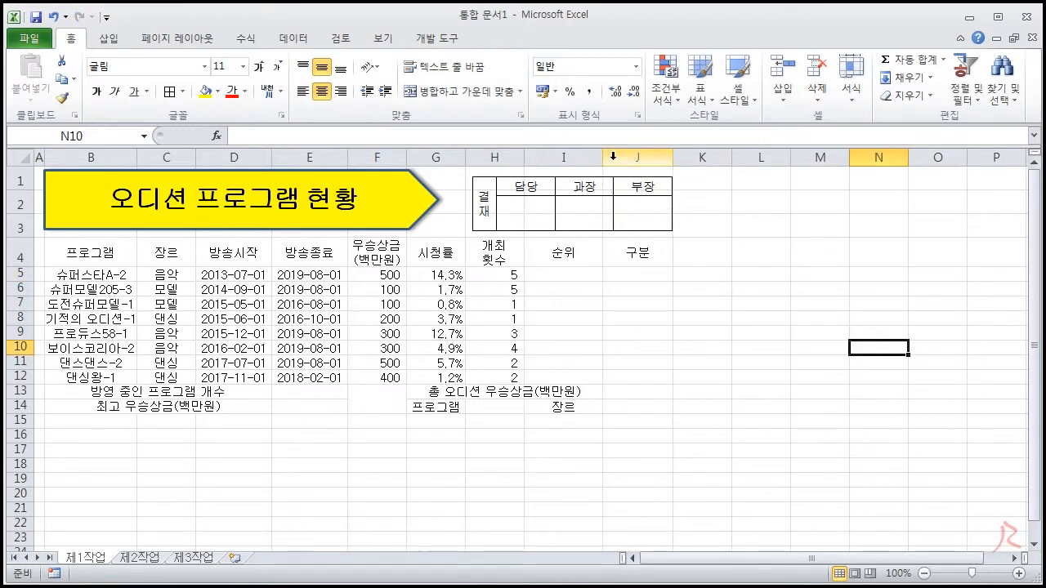
click(725, 344)
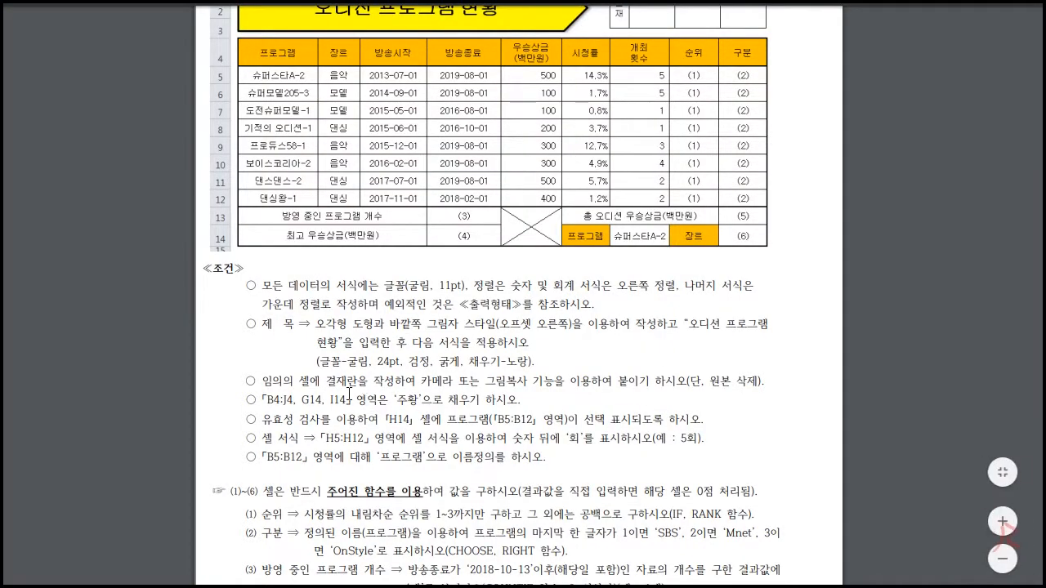
Check the fill condition in the exam PDF, return to Excel, and fill B4:J4, G14 and I14 with orange (주황)
drag(259, 400, 559, 406)
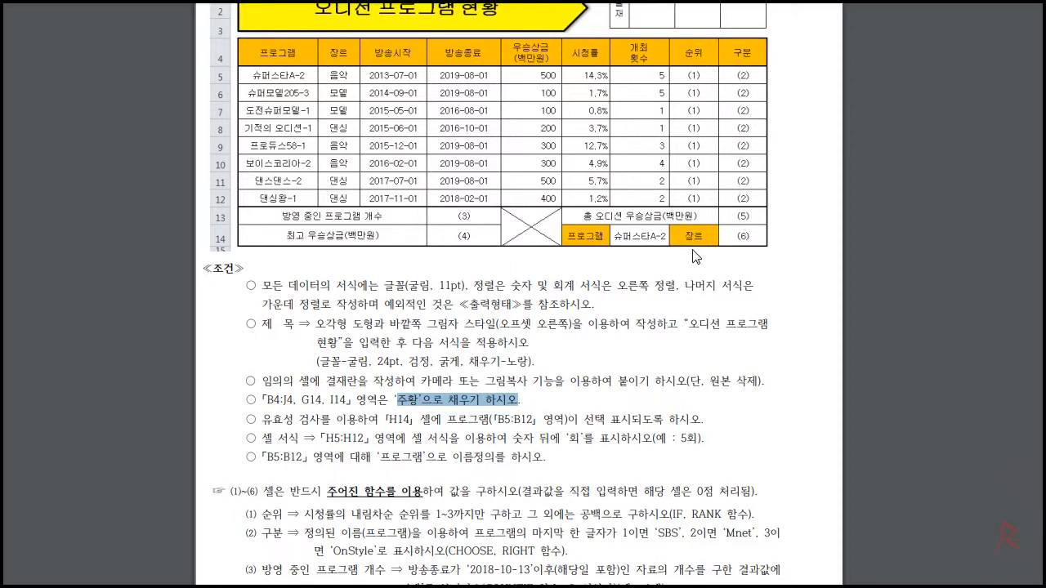
click(524, 406)
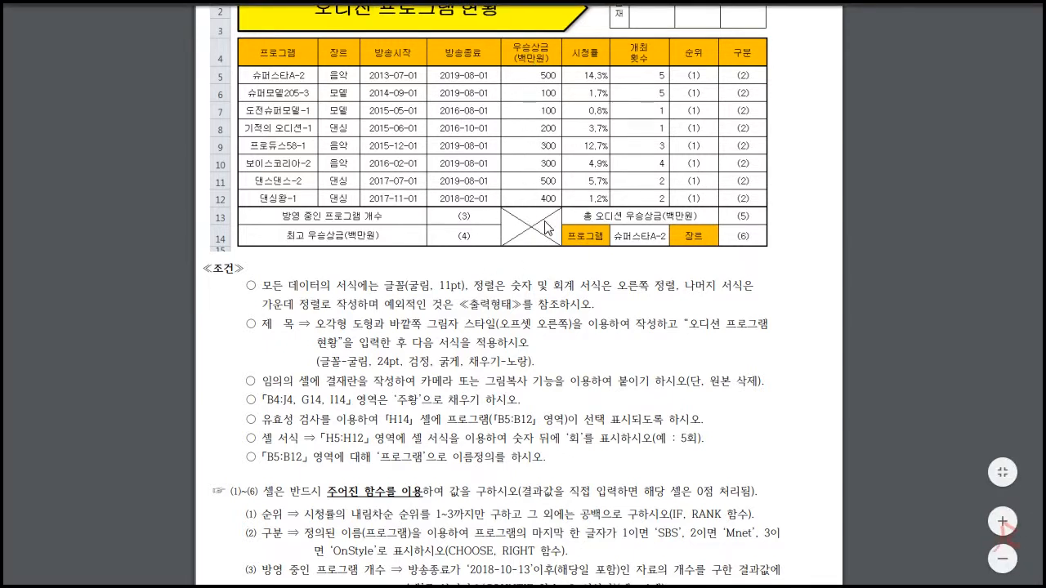
key(alt+Tab)
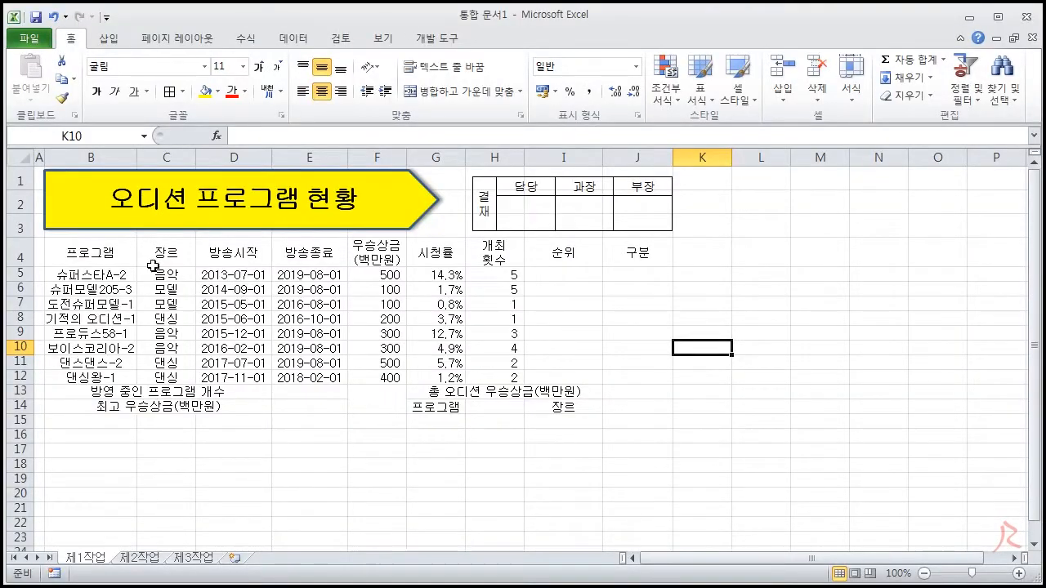
click(107, 254)
drag(107, 254, 609, 255)
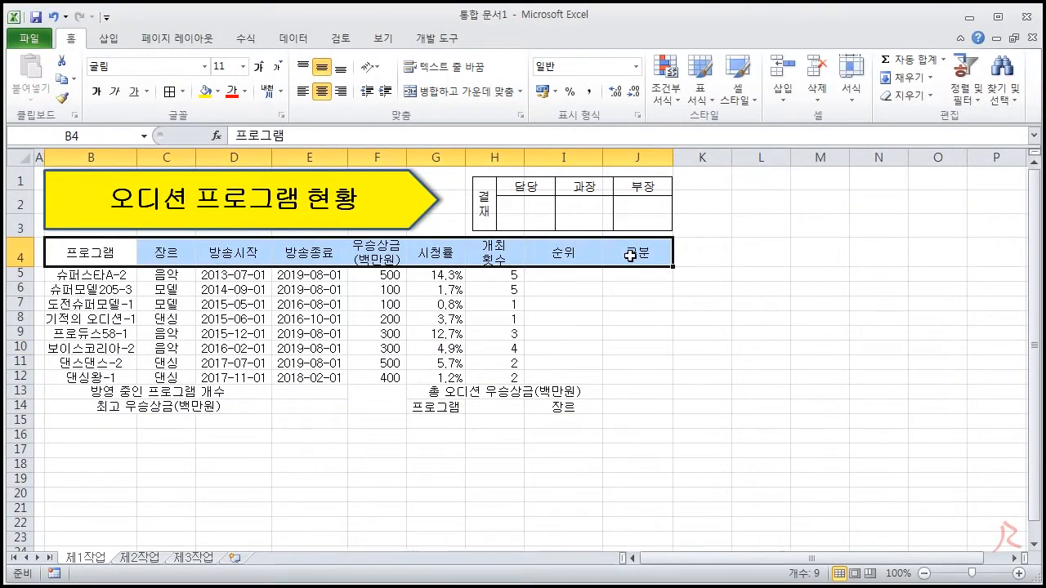
drag(123, 258, 665, 254)
key(ctrl)
ctrl+click(433, 406)
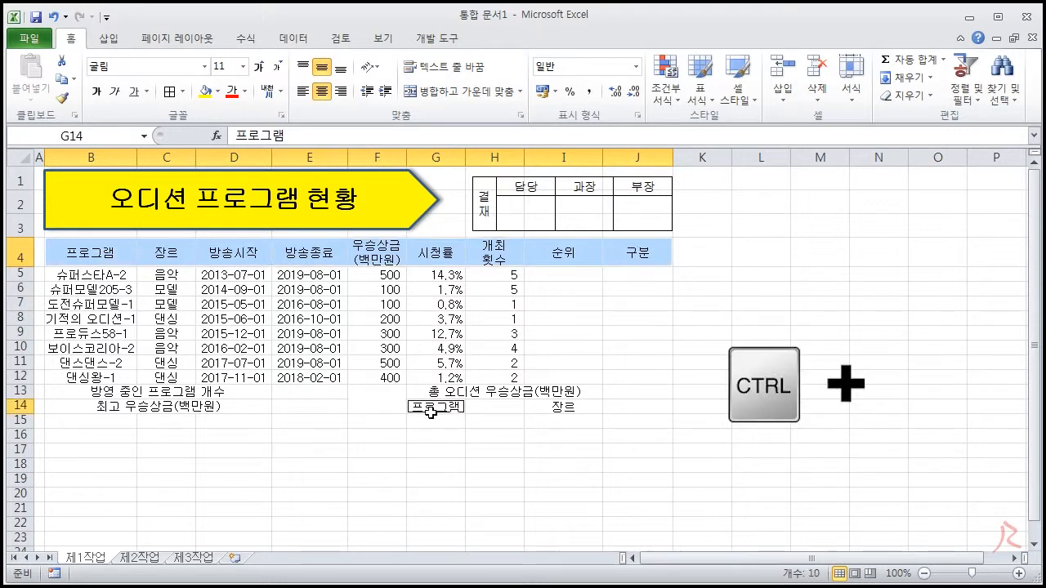
ctrl+click(577, 408)
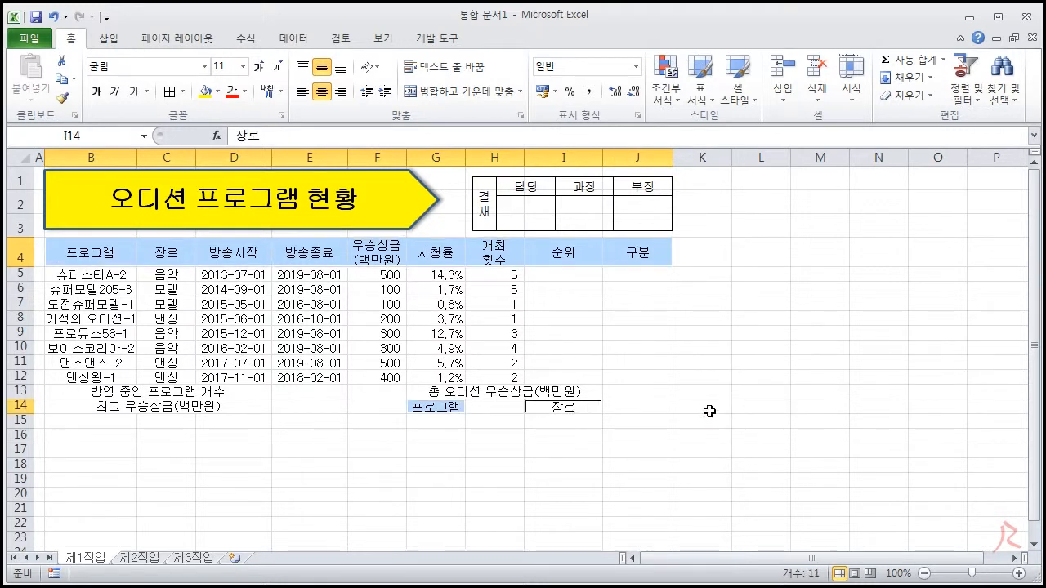
click(220, 92)
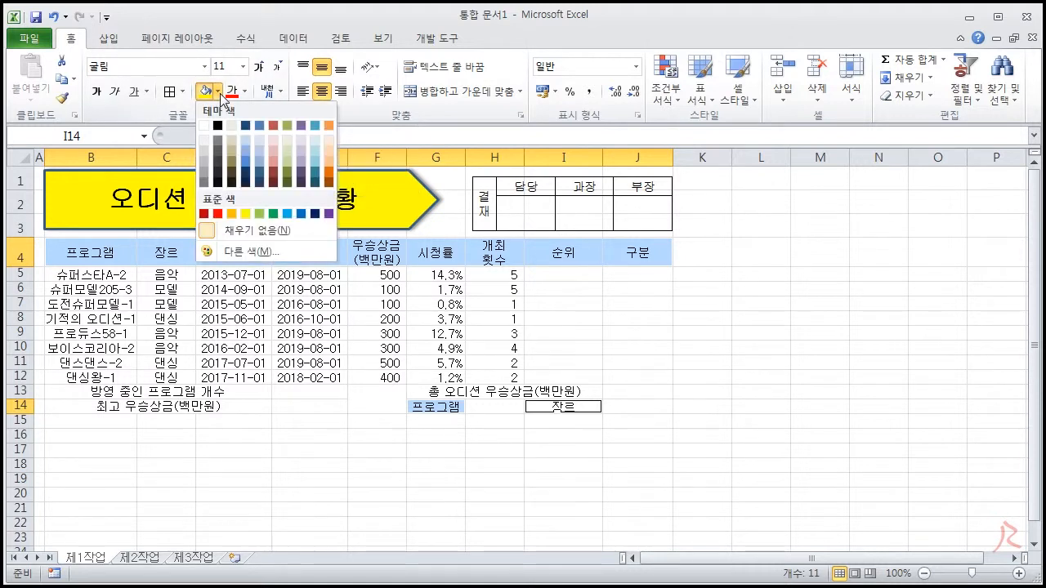
click(232, 214)
click(730, 367)
click(801, 320)
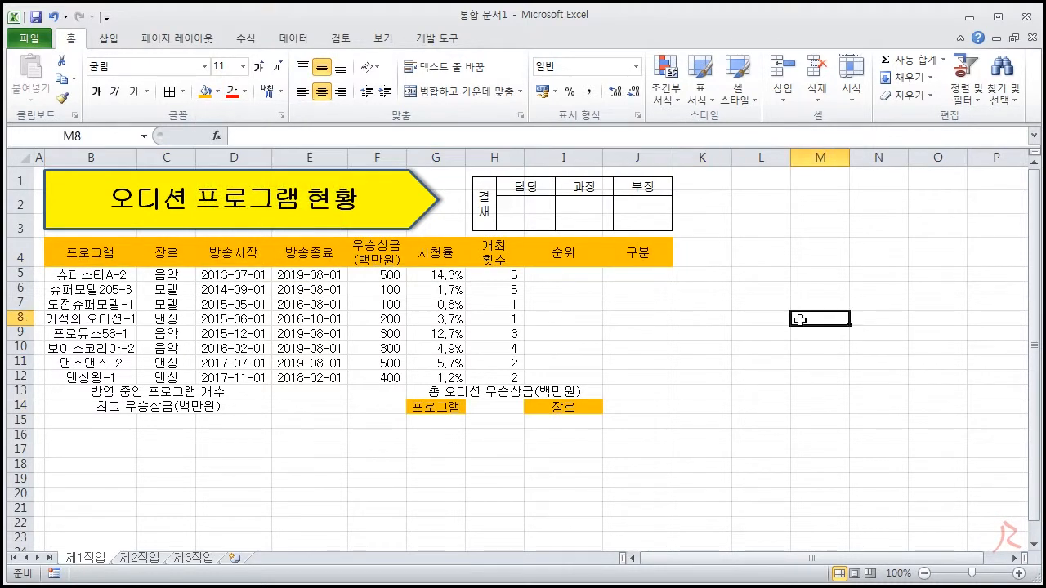
Apply all borders (모든 테두리) and a thick box border (굵은 상자 테두리) to B4:J4, B5:J12 and B13:J14 as separate selected blocks
drag(76, 253, 636, 253)
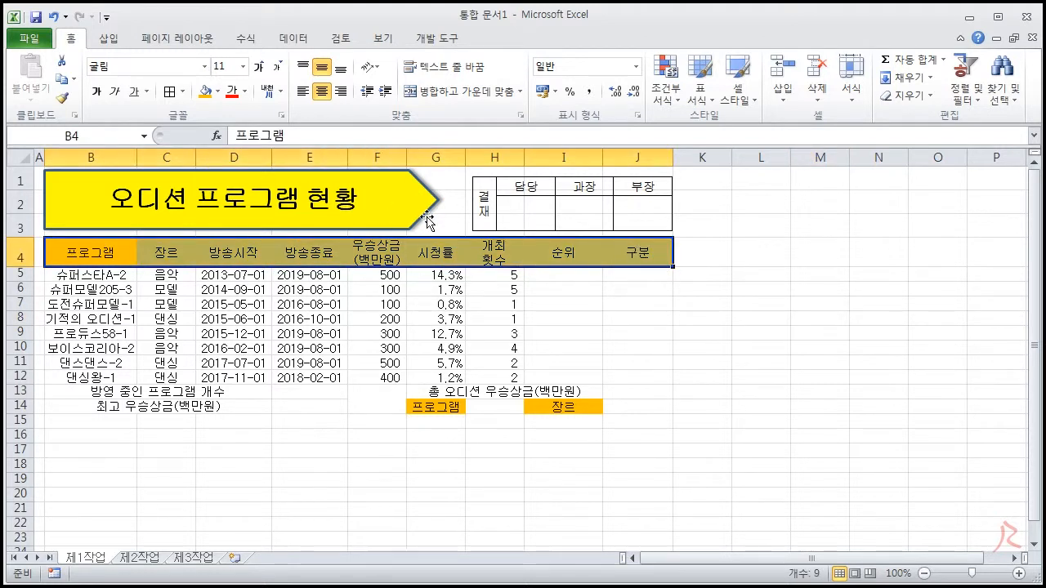
drag(96, 280, 617, 377)
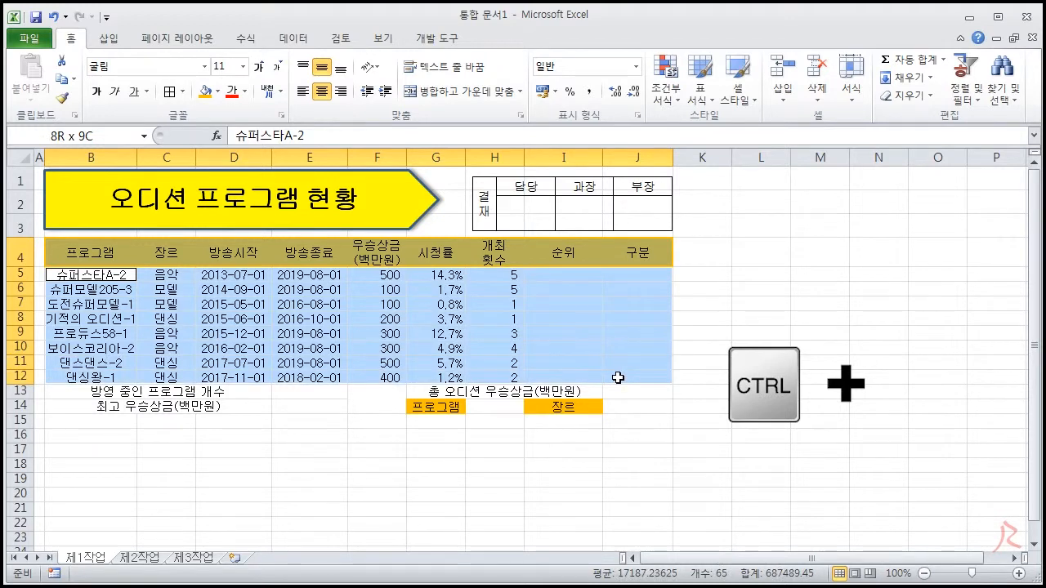
drag(135, 391, 623, 406)
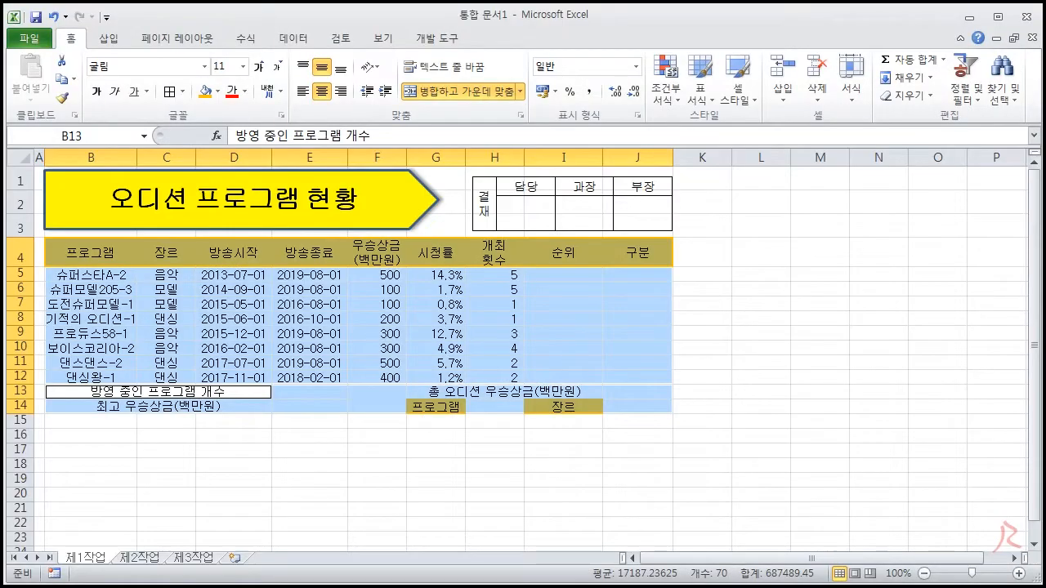
click(182, 91)
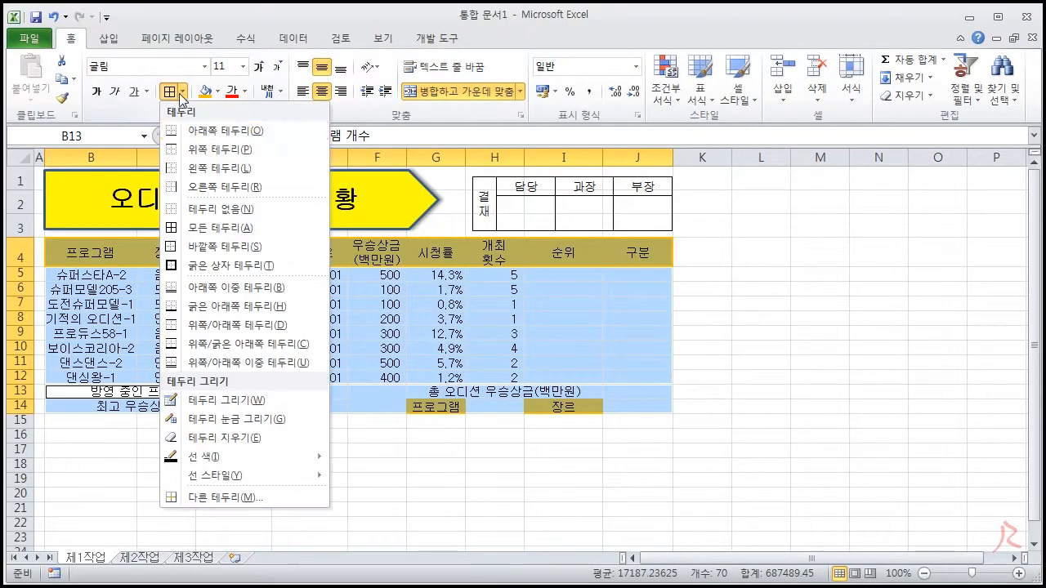
click(209, 227)
click(183, 92)
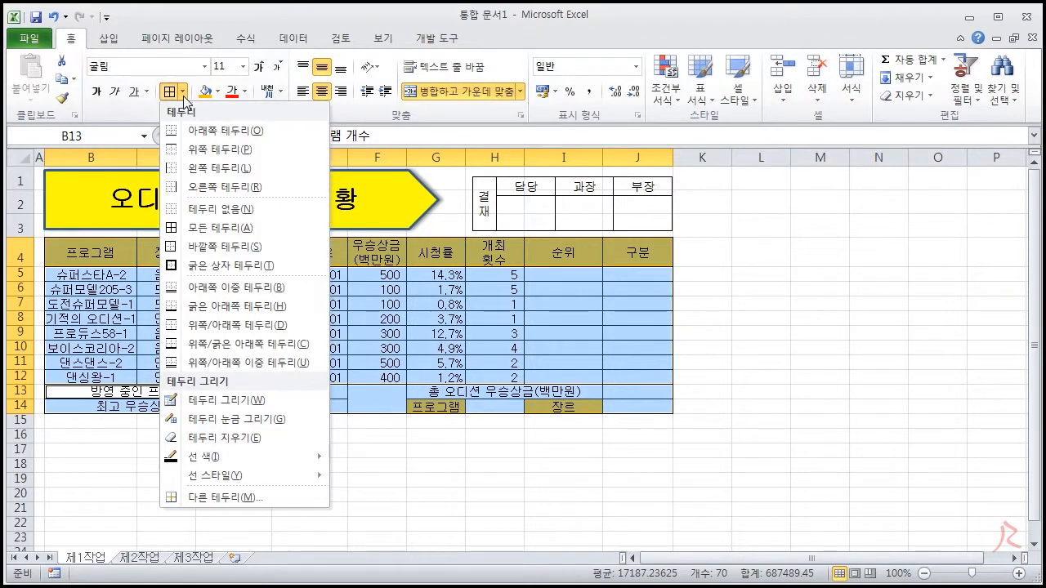
click(196, 266)
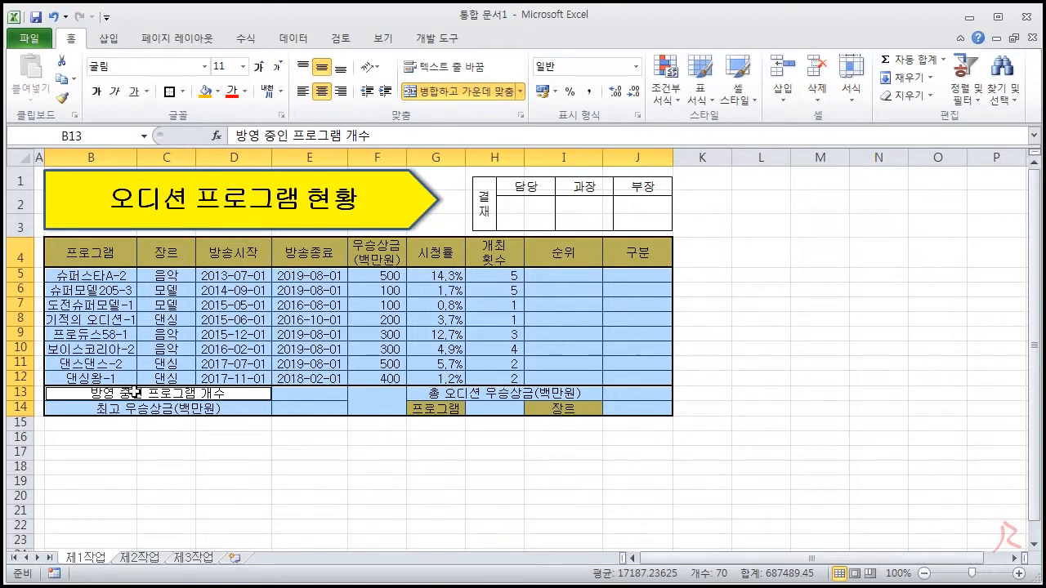
click(785, 347)
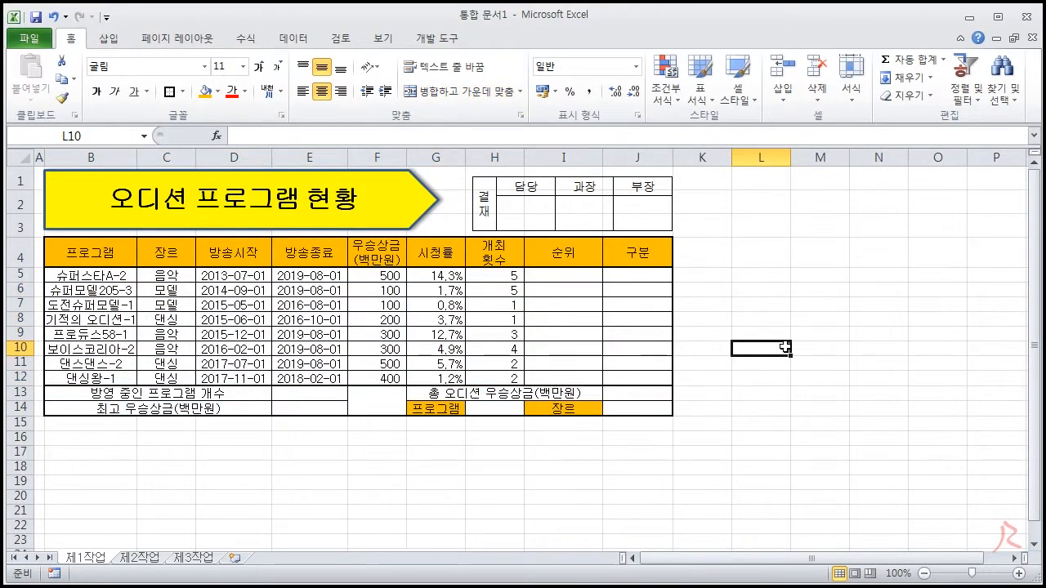
Add both diagonal borders to the merged cell F13:F14 so that they cross as an X
click(374, 408)
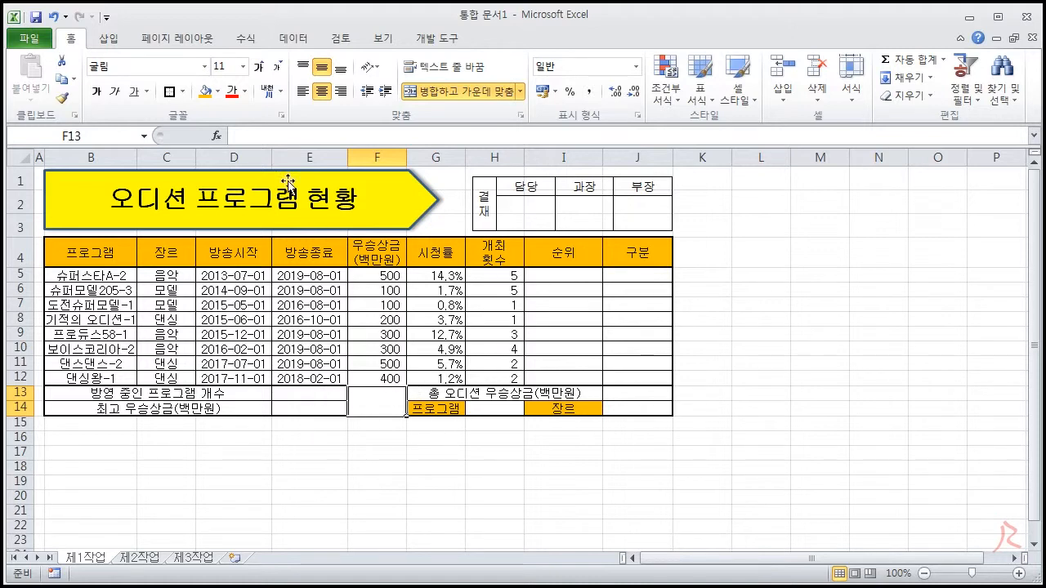
click(183, 91)
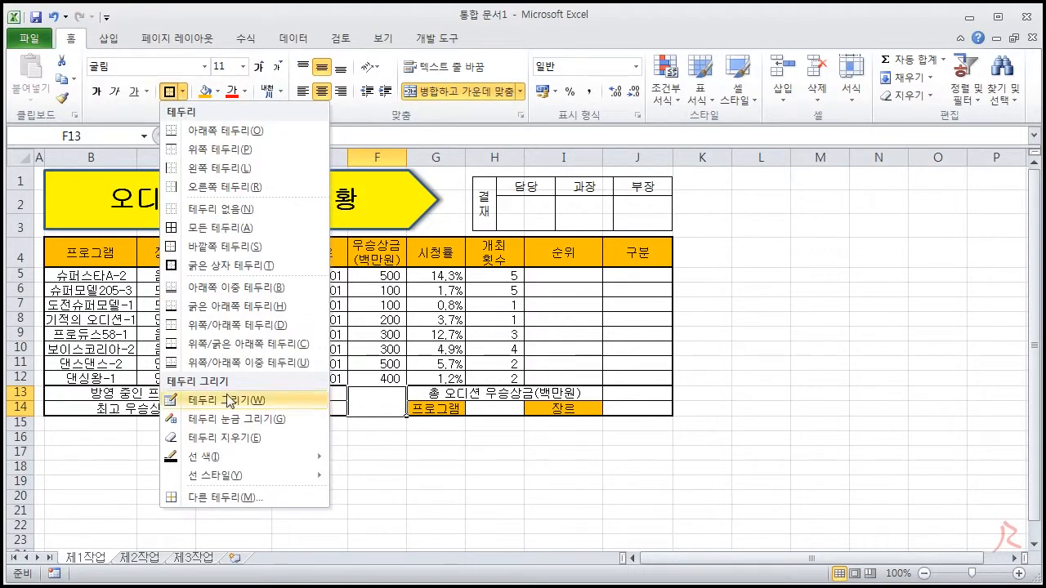
click(231, 495)
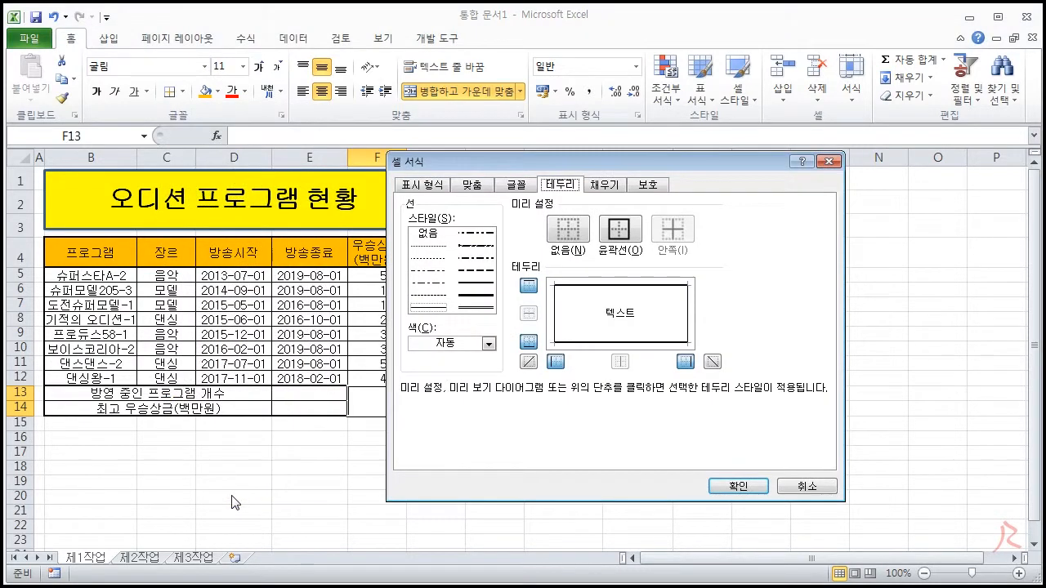
click(528, 362)
click(712, 361)
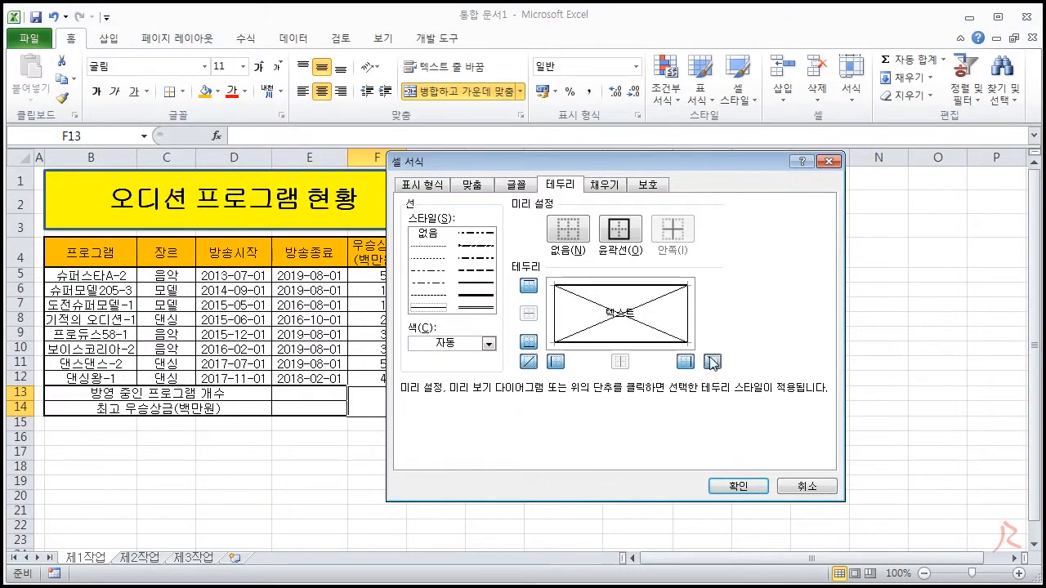
click(737, 486)
click(730, 378)
click(807, 440)
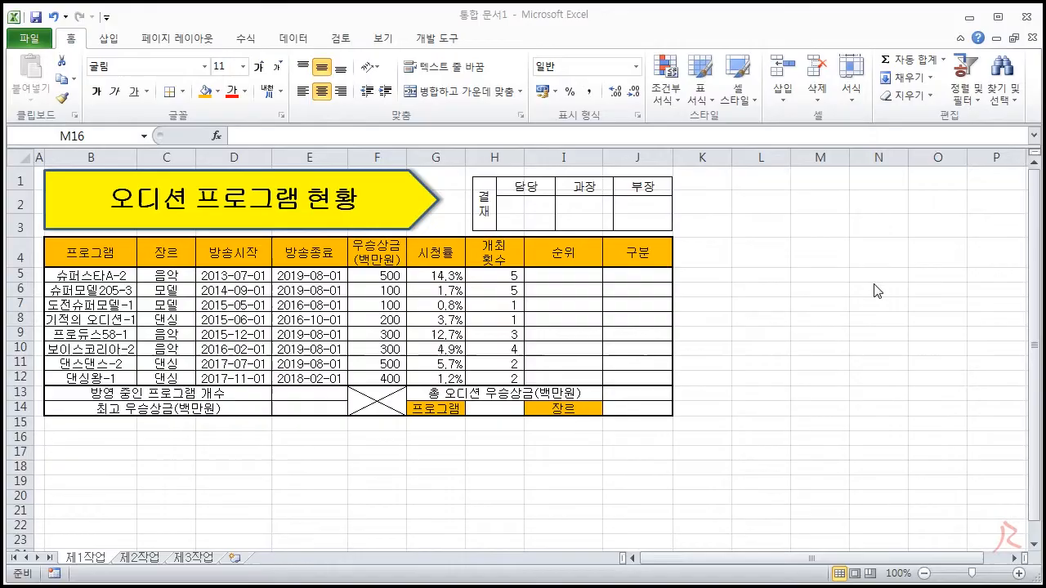
Switch to the exam PDF and review the 조건 list from the data format condition through the 주황 fill condition
key(alt+Tab)
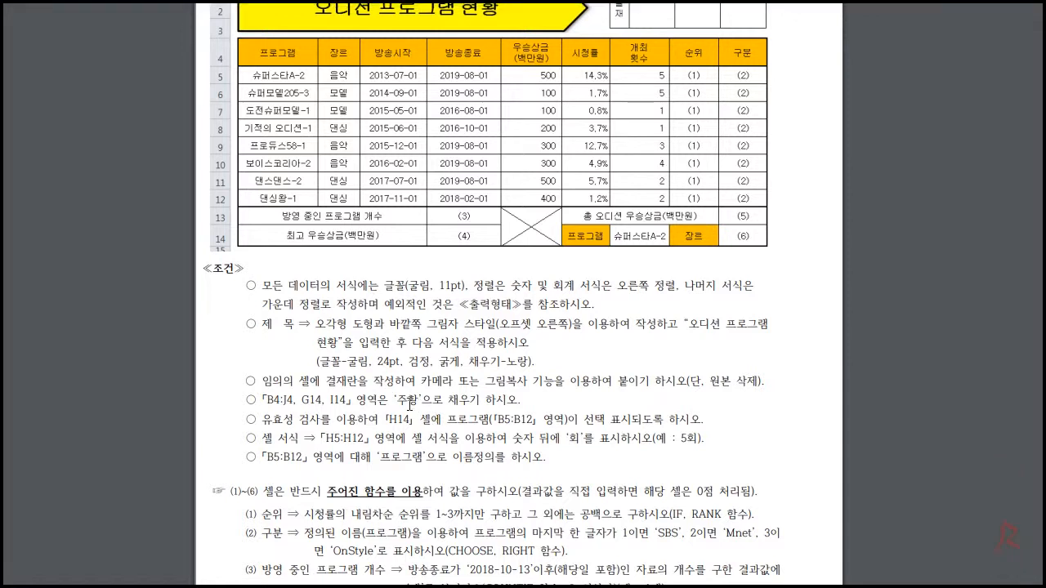
drag(524, 400, 258, 283)
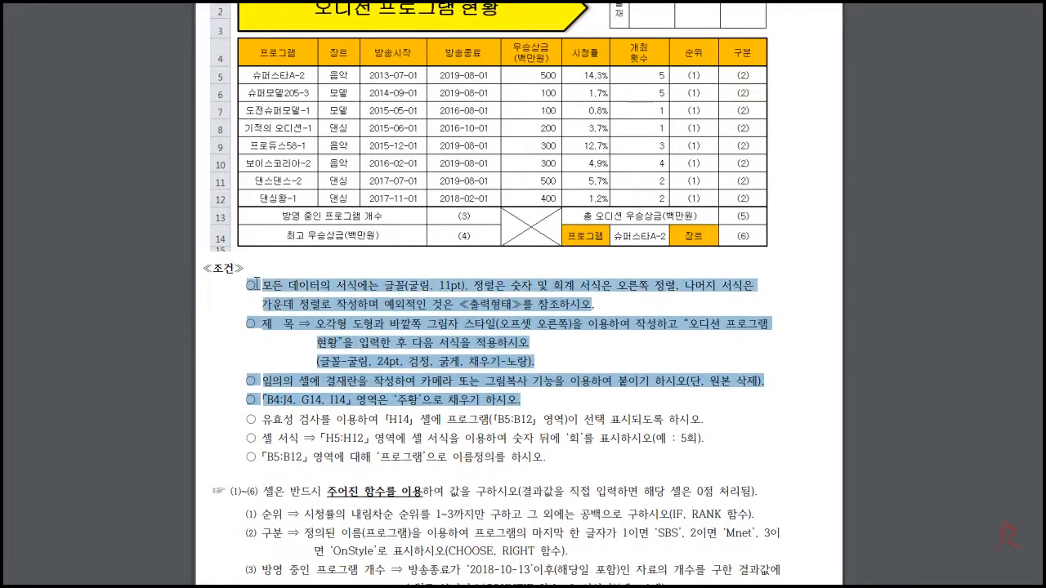
click(486, 395)
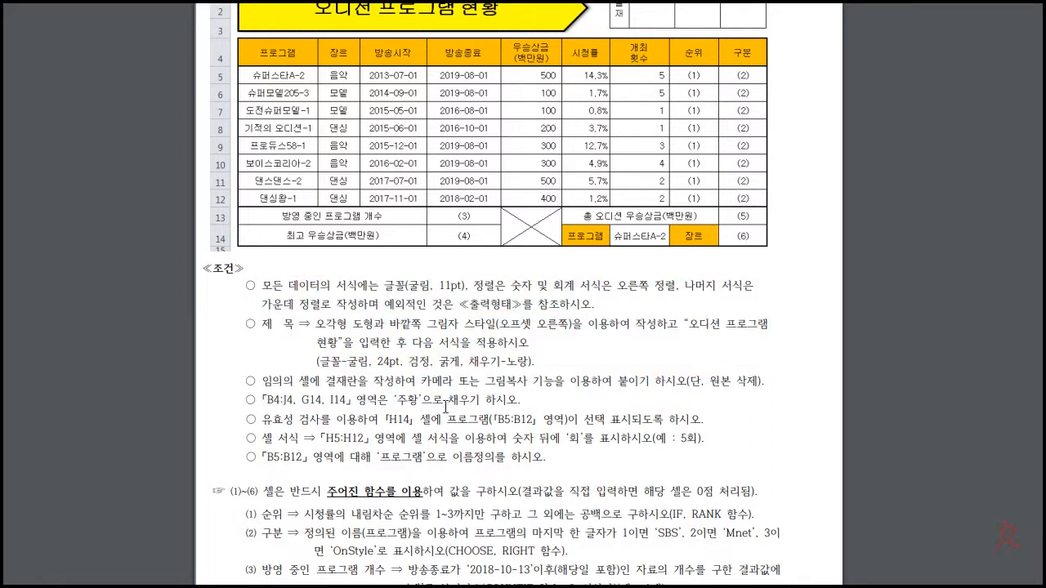